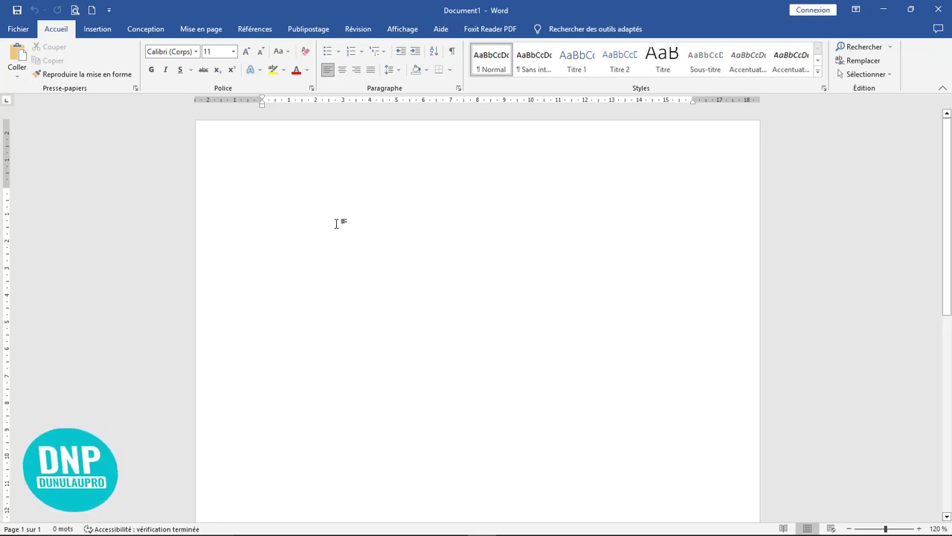
# Draw a rectangle of about 6,49 cm by 10,07 cm on the blank page.
pyautogui.click(98, 30)
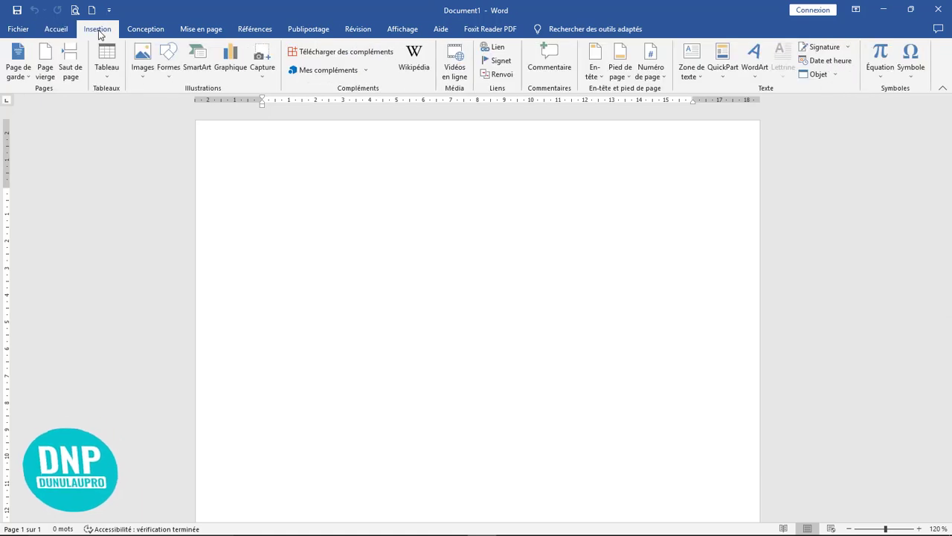
pyautogui.click(169, 69)
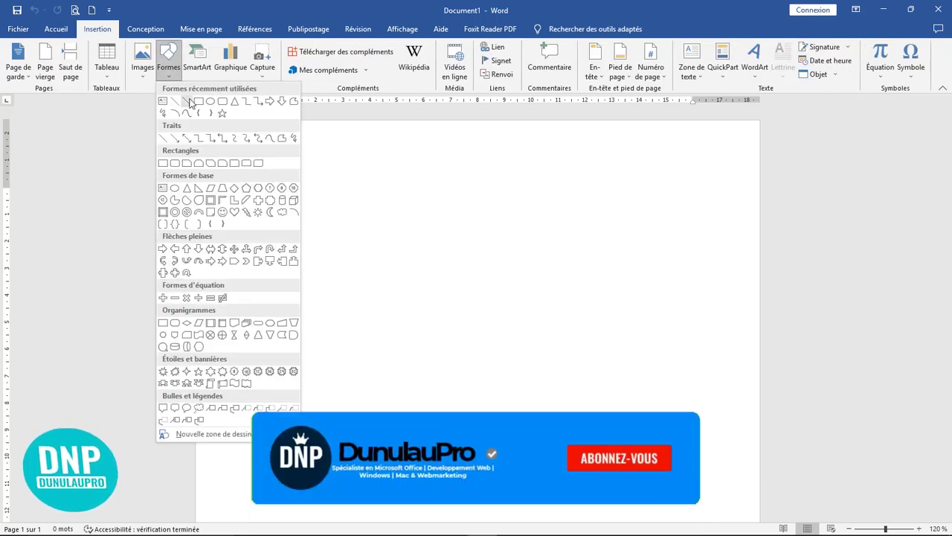
pyautogui.click(199, 102)
pyautogui.moveTo(301, 205)
pyautogui.mouseDown()
pyautogui.moveTo(319, 302)
pyautogui.moveTo(608, 347)
pyautogui.moveTo(573, 380)
pyautogui.mouseUp()
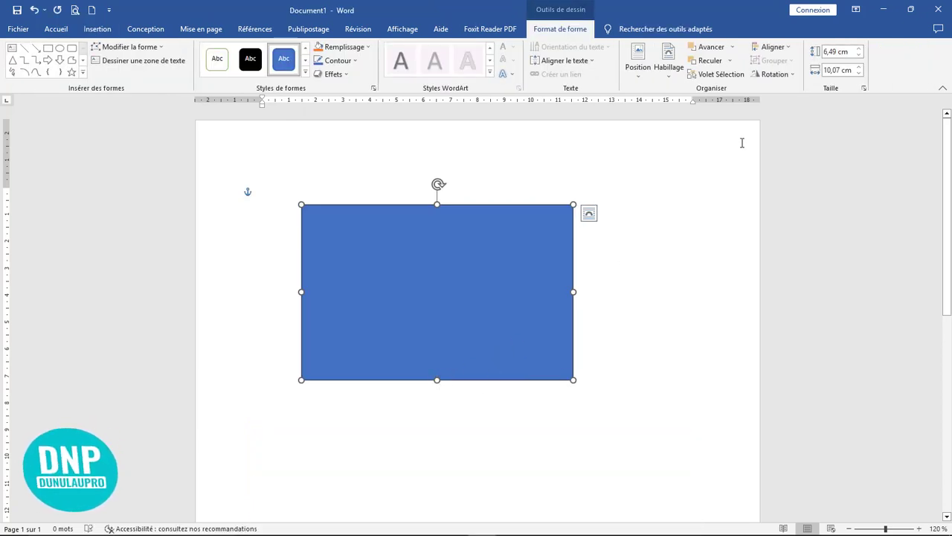
# Resize the rectangle to 5,08 cm high by 8,89 cm wide and move it slightly lower.
pyautogui.click(834, 51)
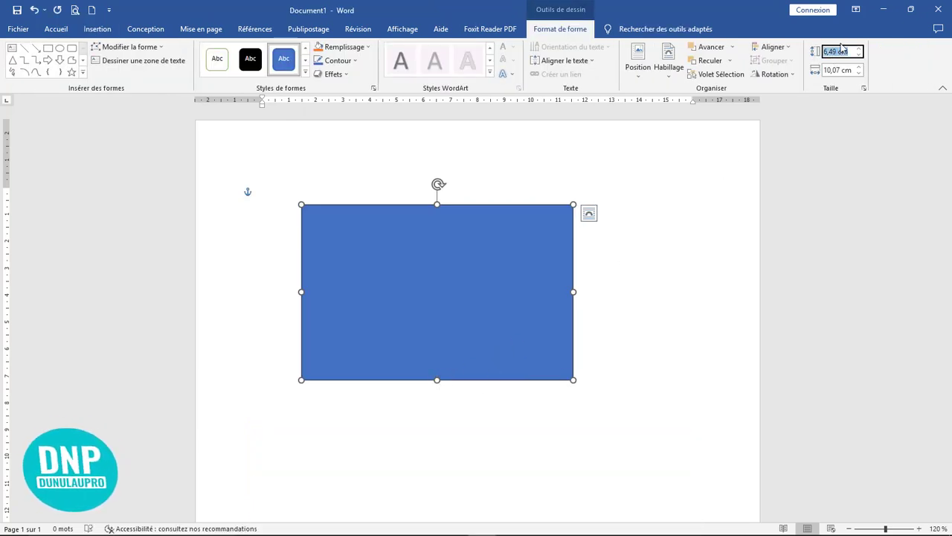
pyautogui.press('BackSpace')
pyautogui.press('Return')
pyautogui.click(839, 70)
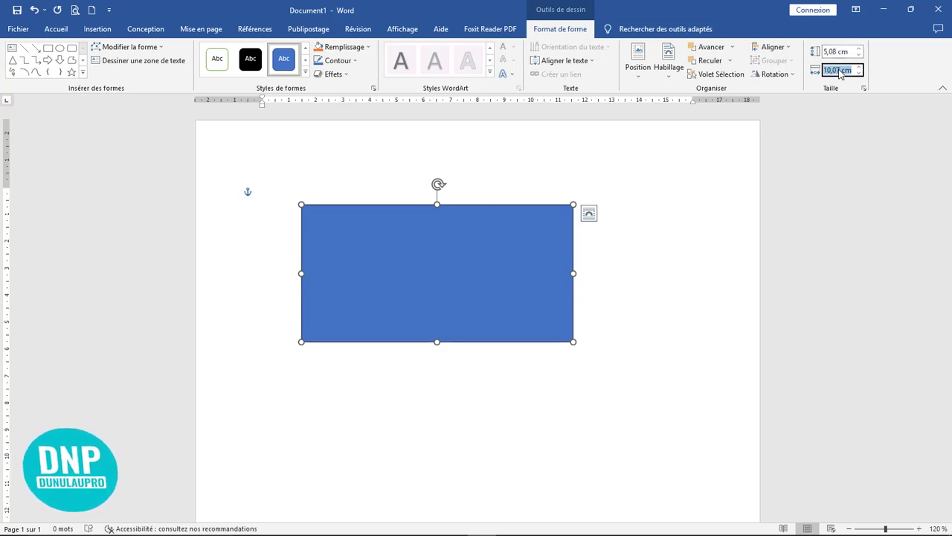
pyautogui.write('8,89')
pyautogui.press('Return')
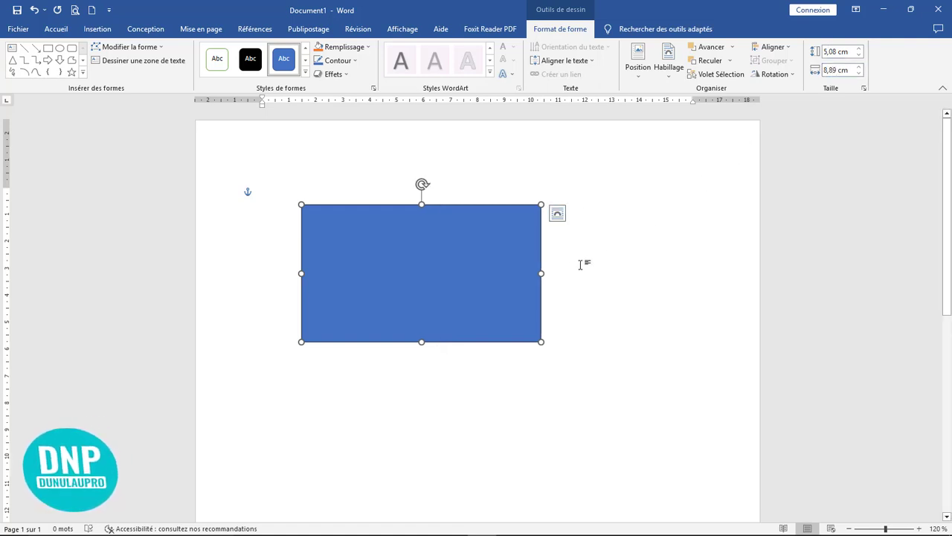
pyautogui.keyDown('ctrl'); pyautogui.scroll(5, 603, 262); pyautogui.keyUp('ctrl')
pyautogui.moveTo(431, 323); pyautogui.dragTo(453, 366)
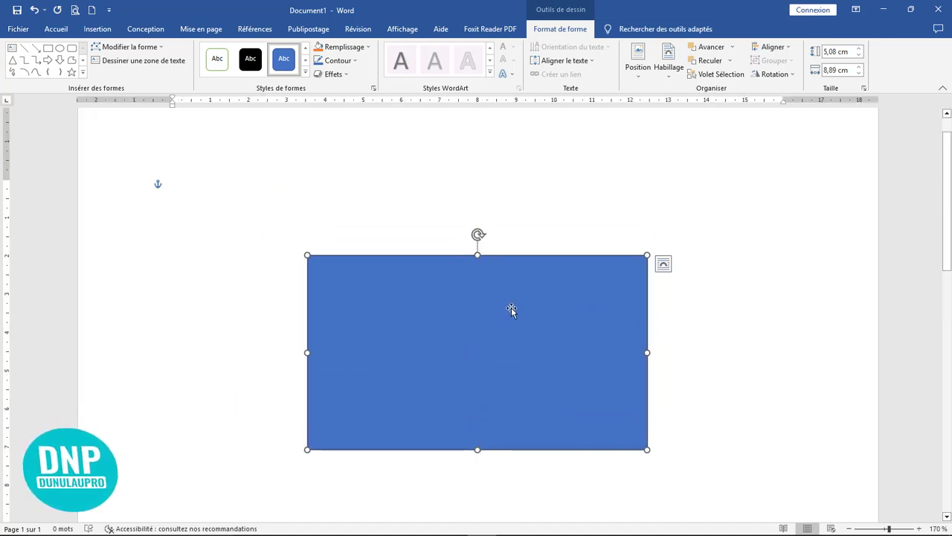
# Give the rectangle a light grey fill with no outline.
pyautogui.click(345, 49)
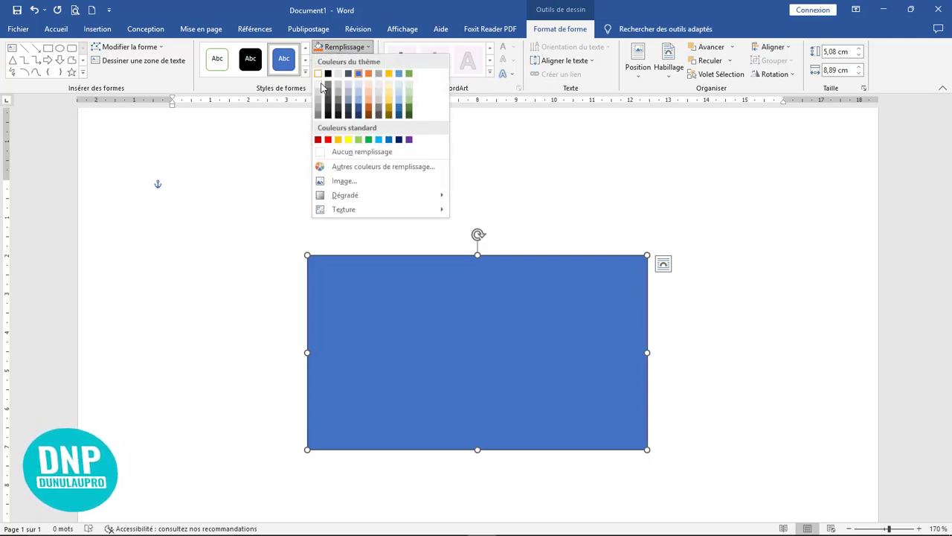
pyautogui.click(319, 86)
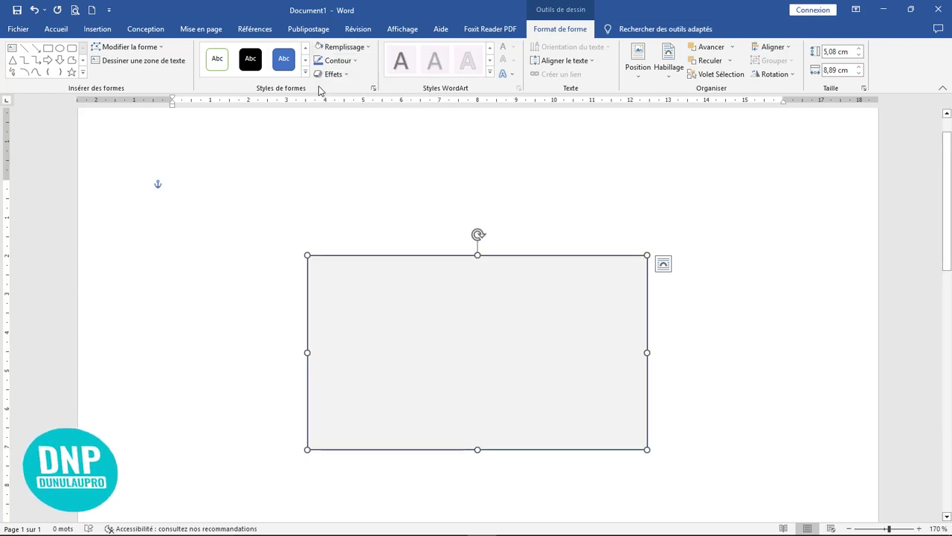
pyautogui.click(336, 61)
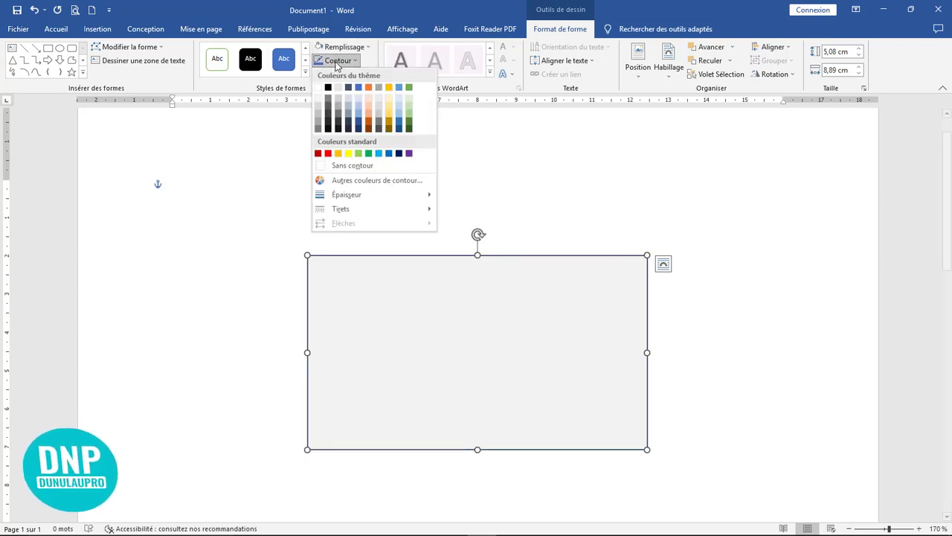
pyautogui.click(343, 166)
pyautogui.click(704, 219)
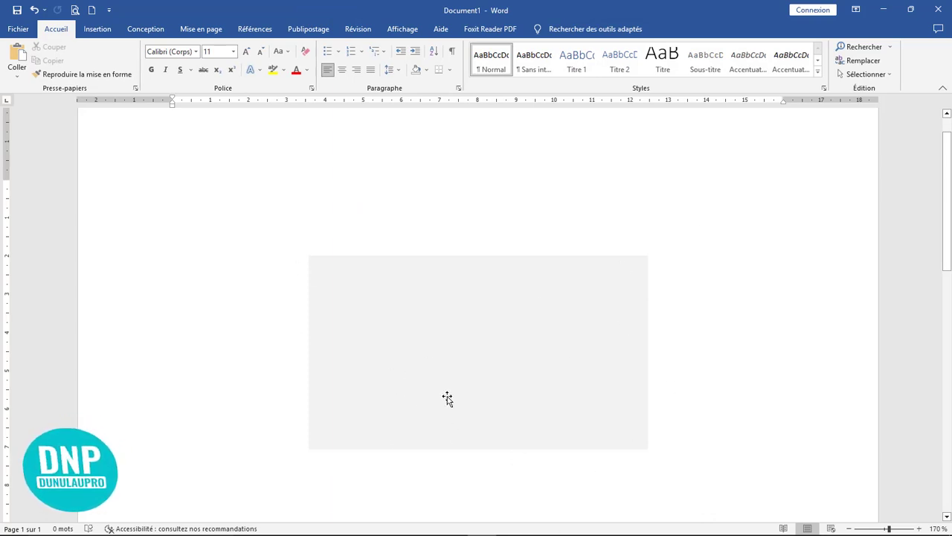
pyautogui.scroll(-2, 494, 376)
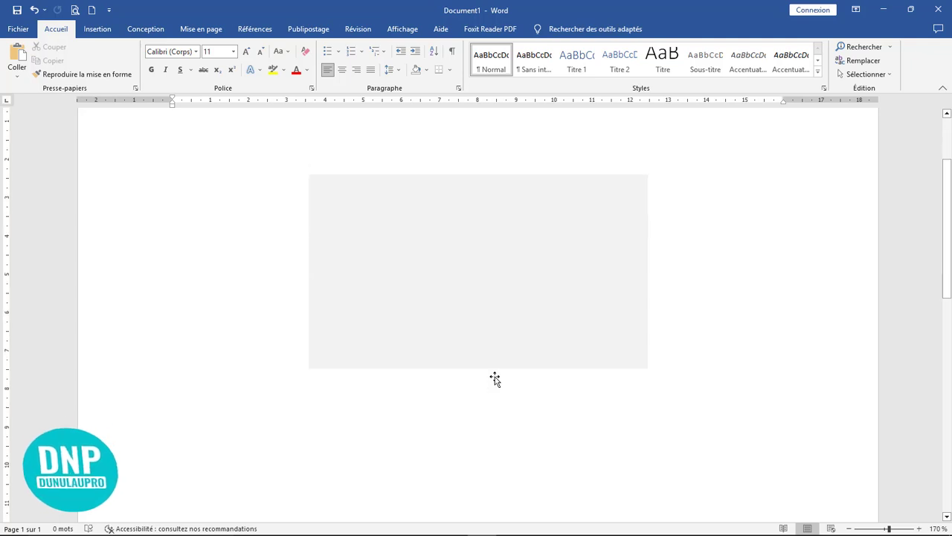
# Copy the grey rectangle downward and narrow the copy to 6,18 cm wide.
pyautogui.click(478, 299)
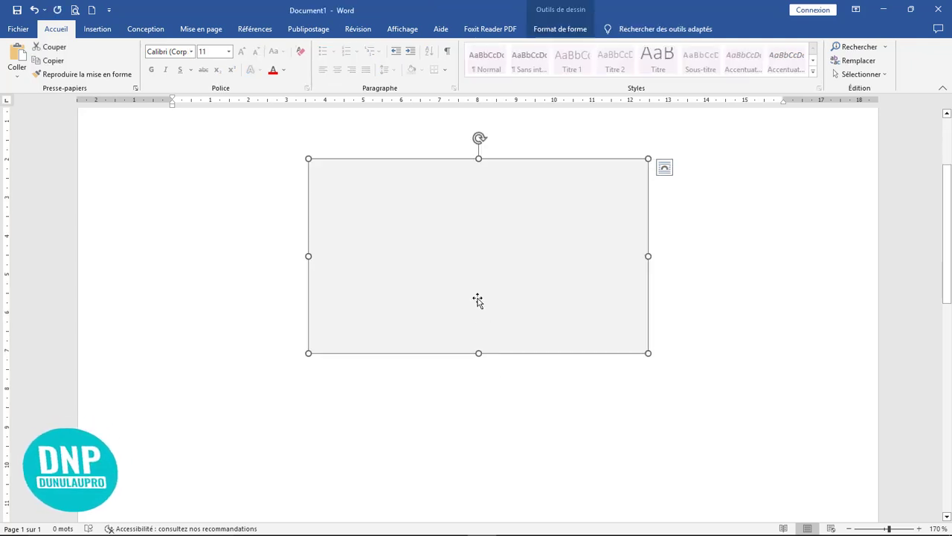
pyautogui.moveTo(479, 300); pyautogui.dragTo(479, 419)
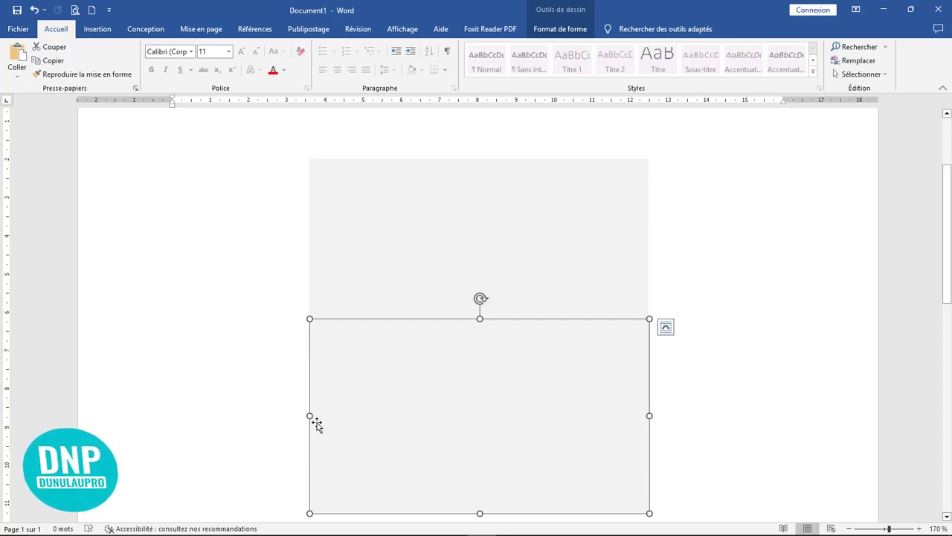
pyautogui.moveTo(310, 415); pyautogui.dragTo(412, 424)
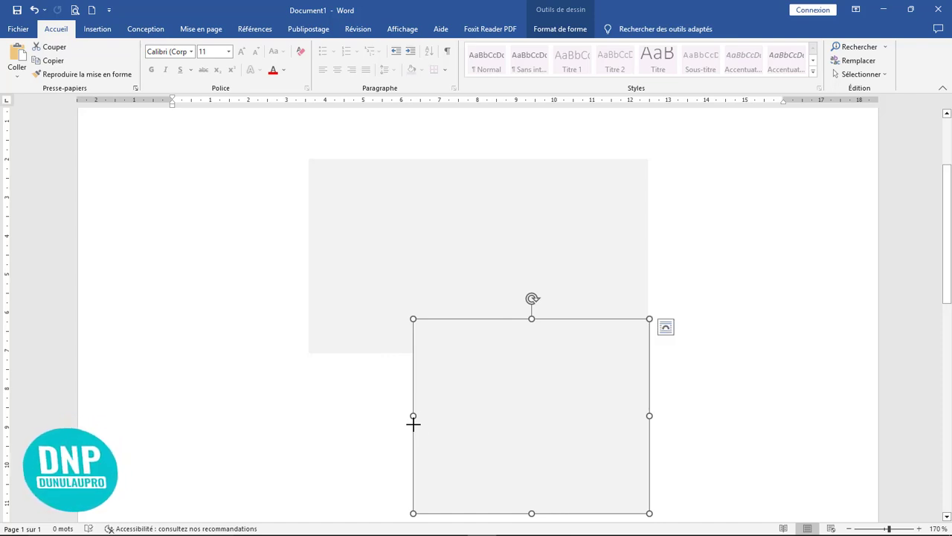
pyautogui.click(514, 411)
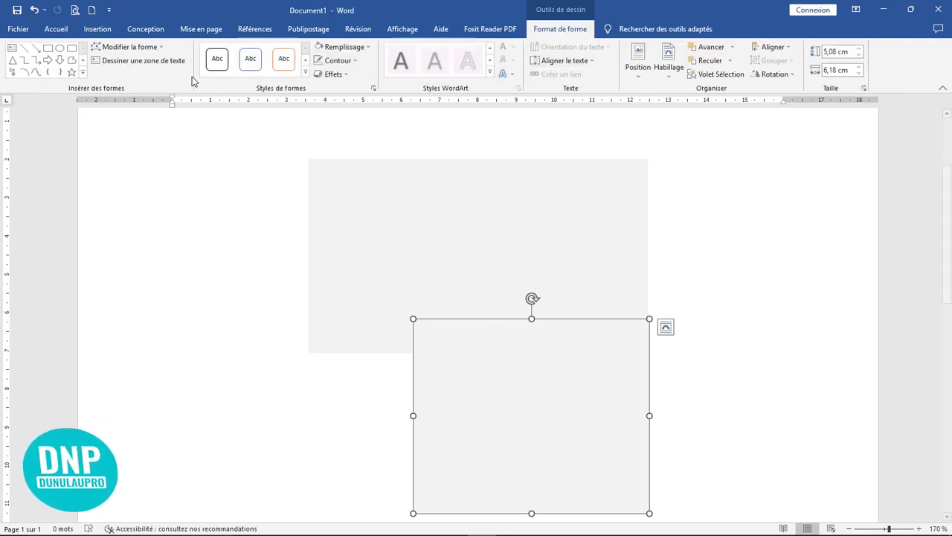
# Delete the copy's bottom-left corner point to turn it into a right triangle.
pyautogui.click(128, 47)
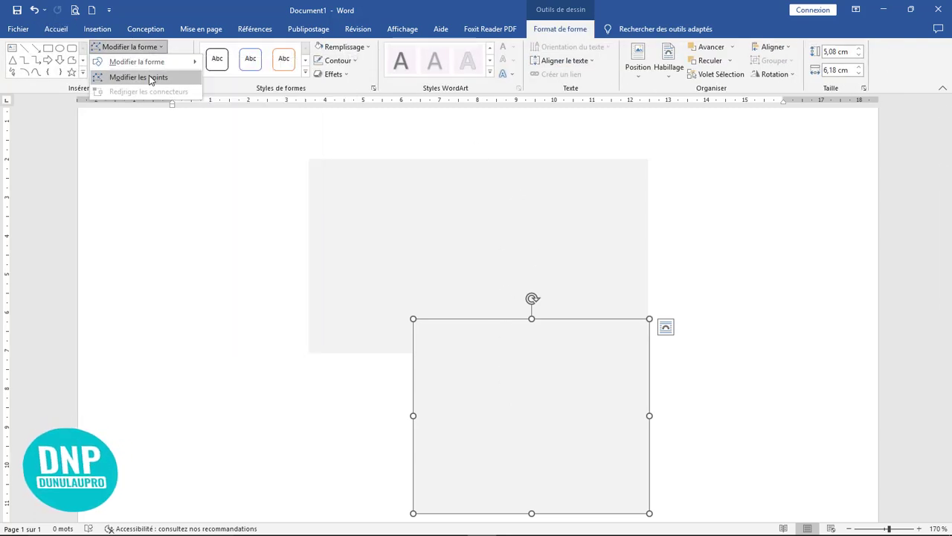
pyautogui.click(149, 79)
pyautogui.scroll(-4, 622, 389)
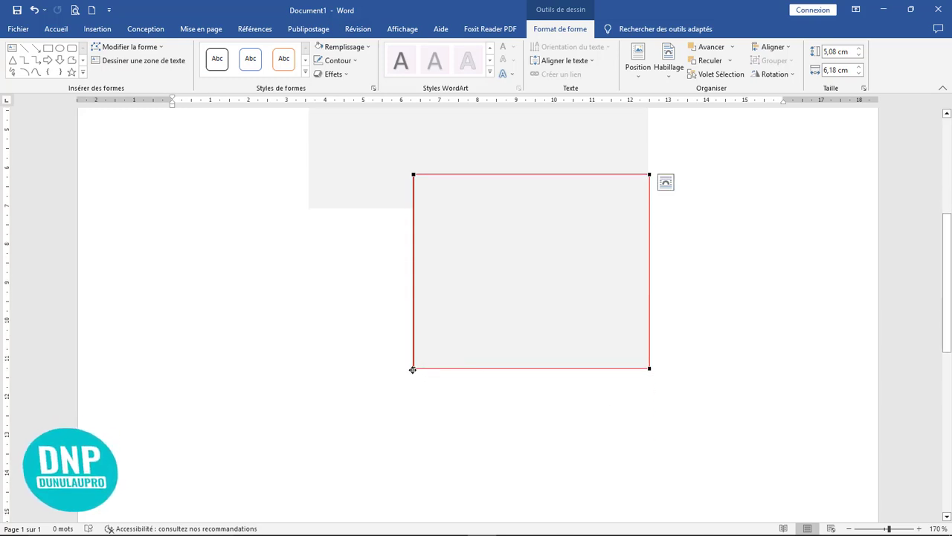
pyautogui.rightClick(414, 367)
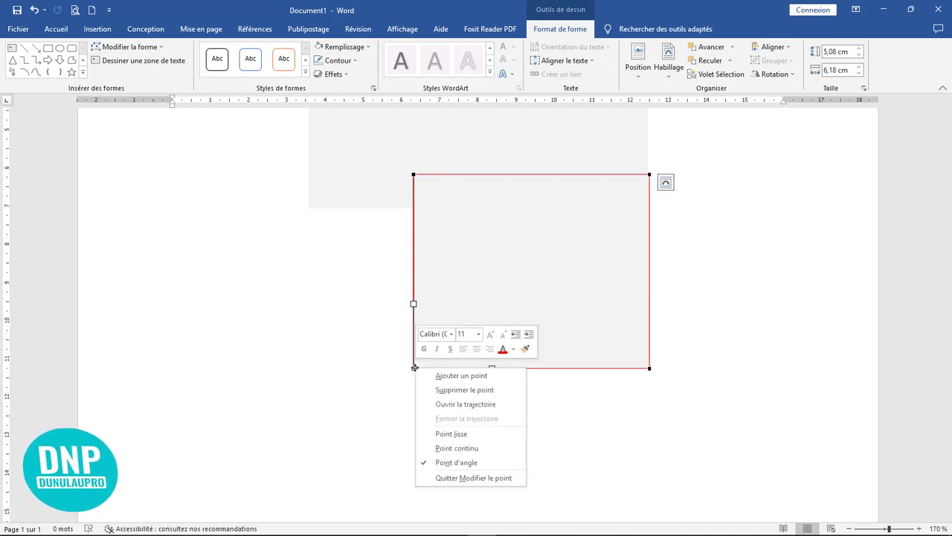
pyautogui.click(469, 390)
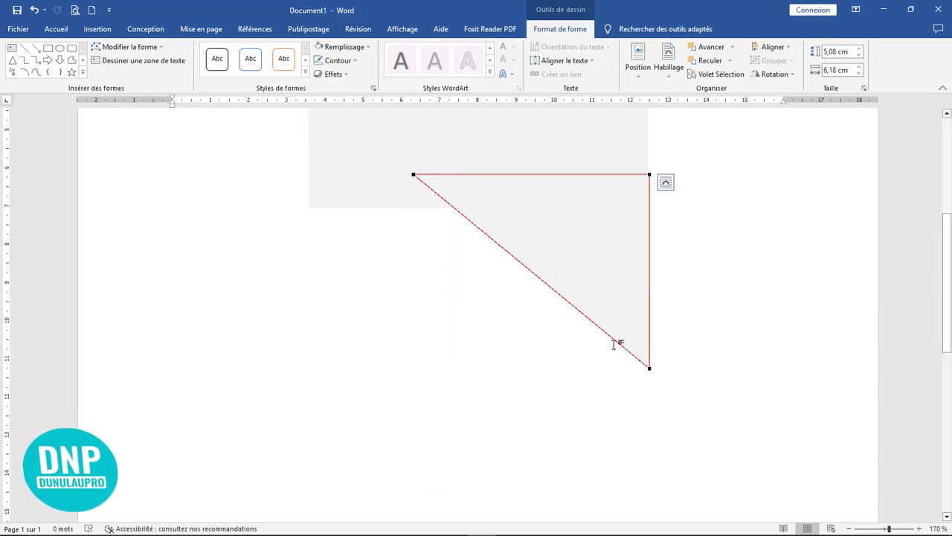
# Move the triangle down-left and rotate it 180°.
pyautogui.moveTo(585, 282); pyautogui.dragTo(555, 336)
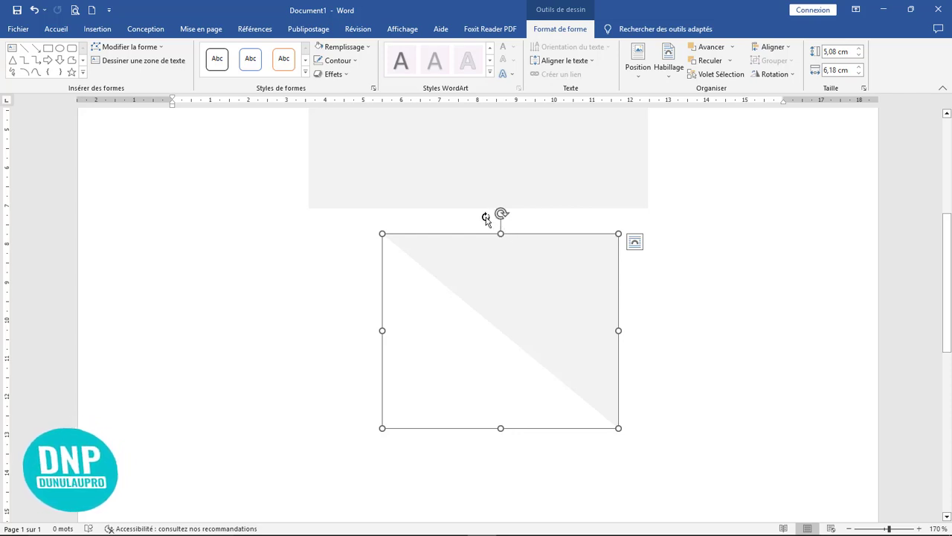
pyautogui.moveTo(500, 214); pyautogui.dragTo(504, 381)
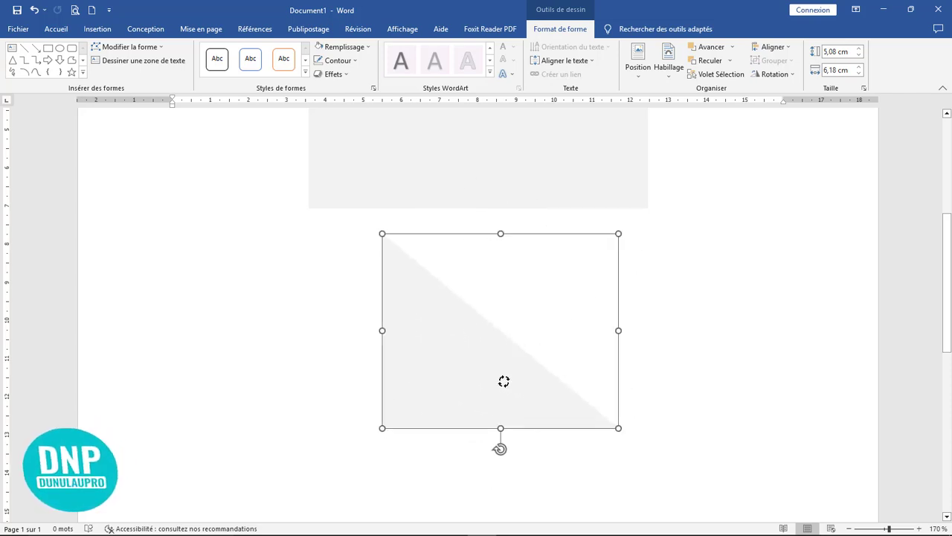
pyautogui.scroll(2, 492, 387)
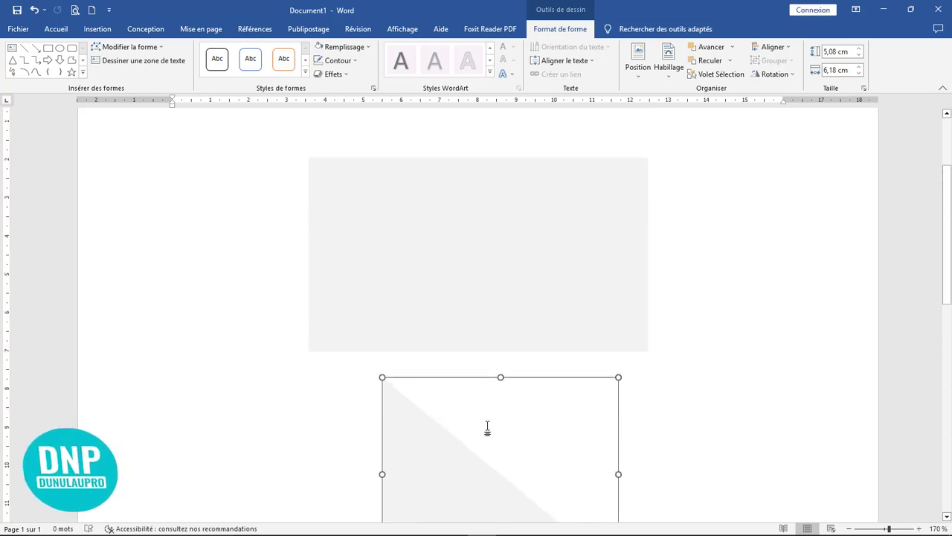
pyautogui.scroll(-1, 486, 432)
pyautogui.scroll(-1, 486, 433)
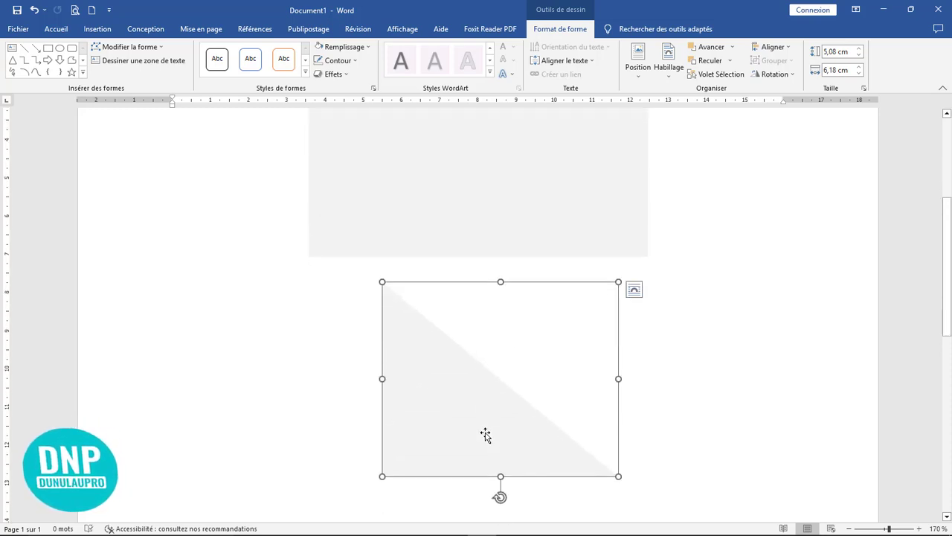
pyautogui.scroll(-1, 495, 436)
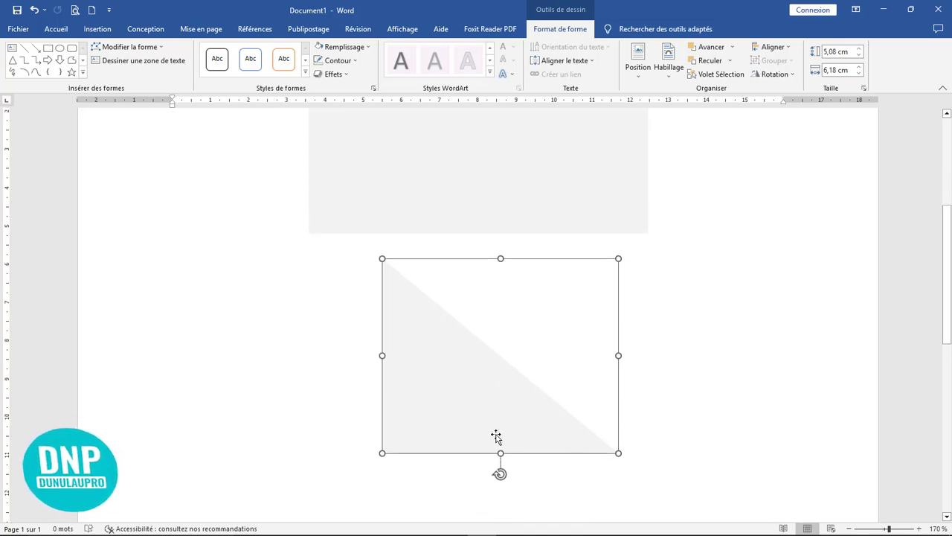
pyautogui.scroll(3, 495, 436)
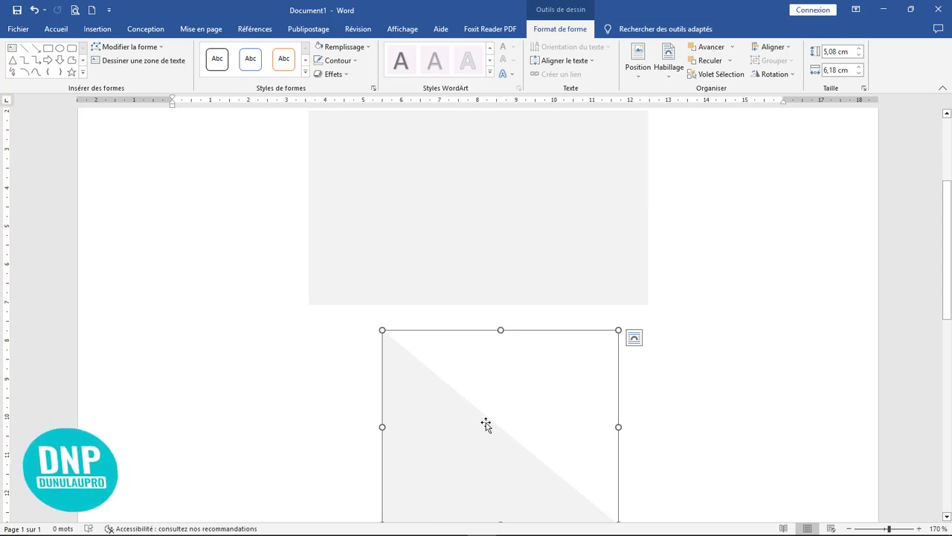
# Move the triangle up over the grey rectangle's left edge and fill it light blue.
pyautogui.click(488, 243)
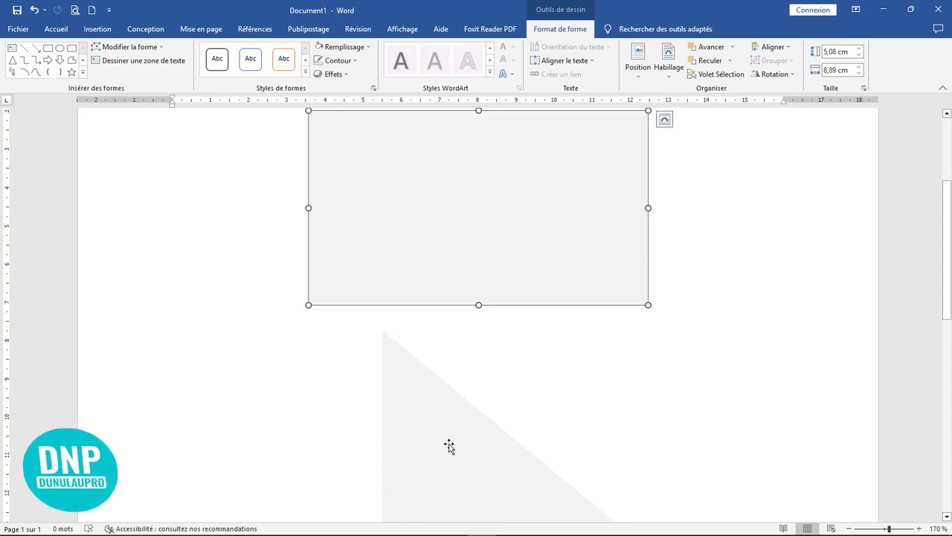
pyautogui.click(459, 466)
pyautogui.moveTo(459, 466); pyautogui.dragTo(389, 305)
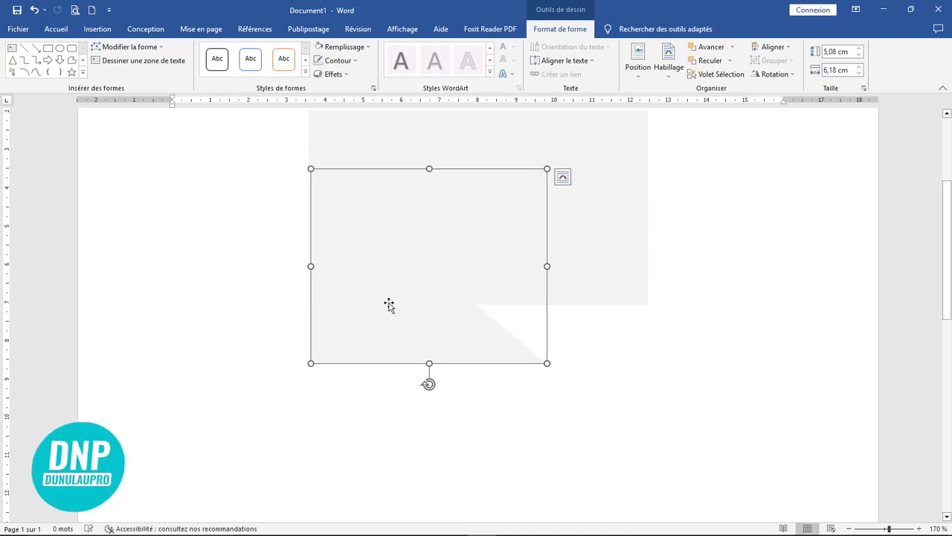
pyautogui.click(367, 49)
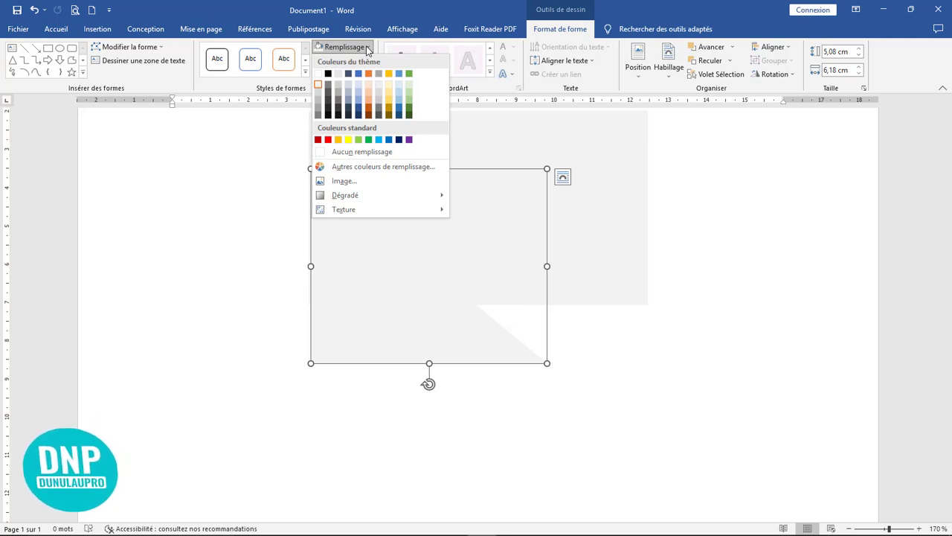
pyautogui.click(378, 139)
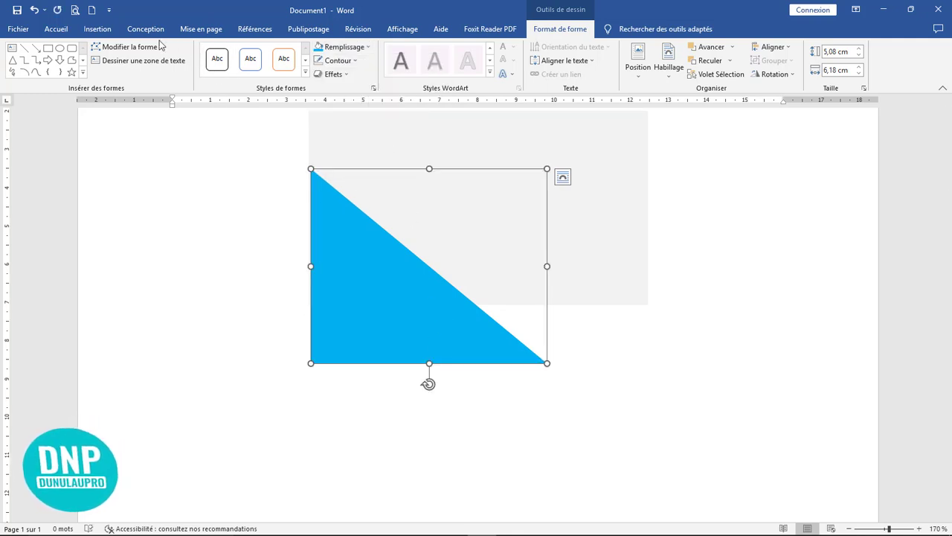
pyautogui.click(128, 47)
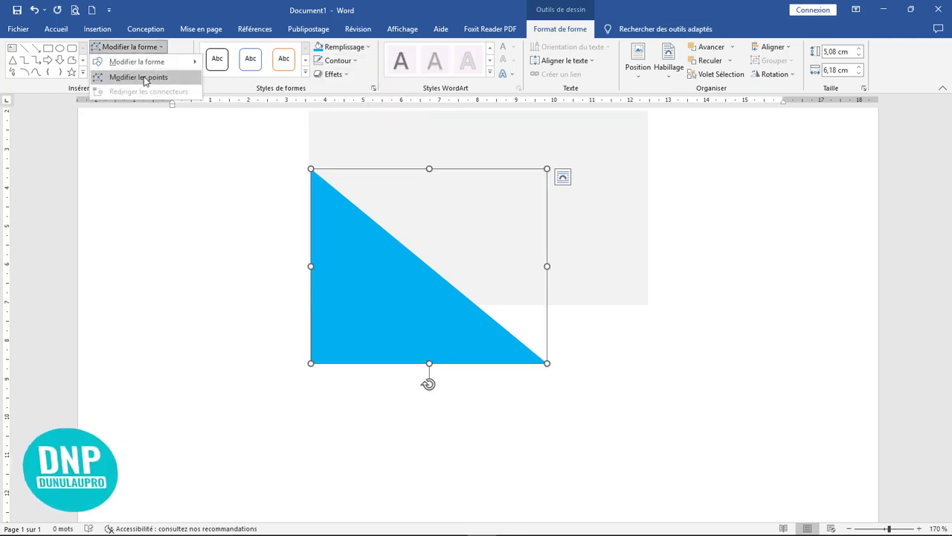
# Curve the triangle's slanted edge inward from its top vertex, making a concave blue wave.
pyautogui.click(144, 77)
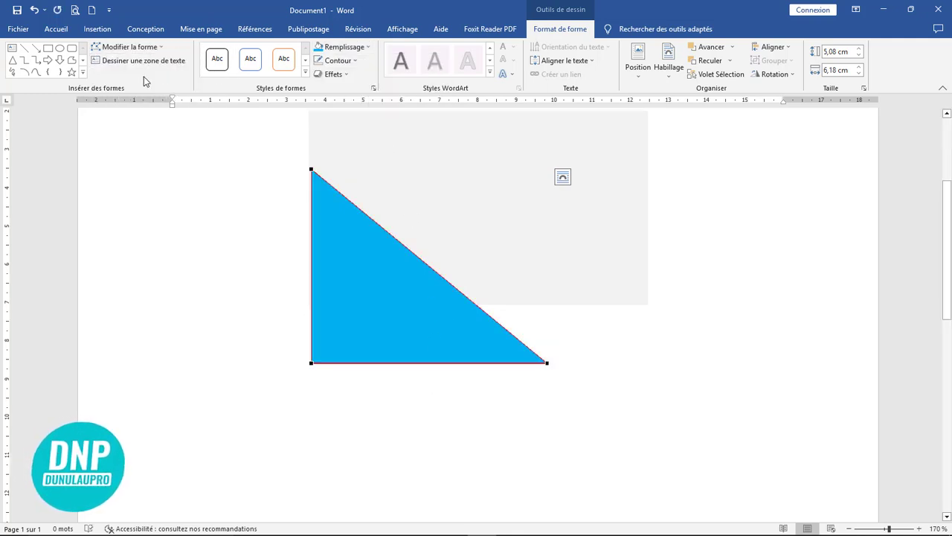
pyautogui.click(311, 169)
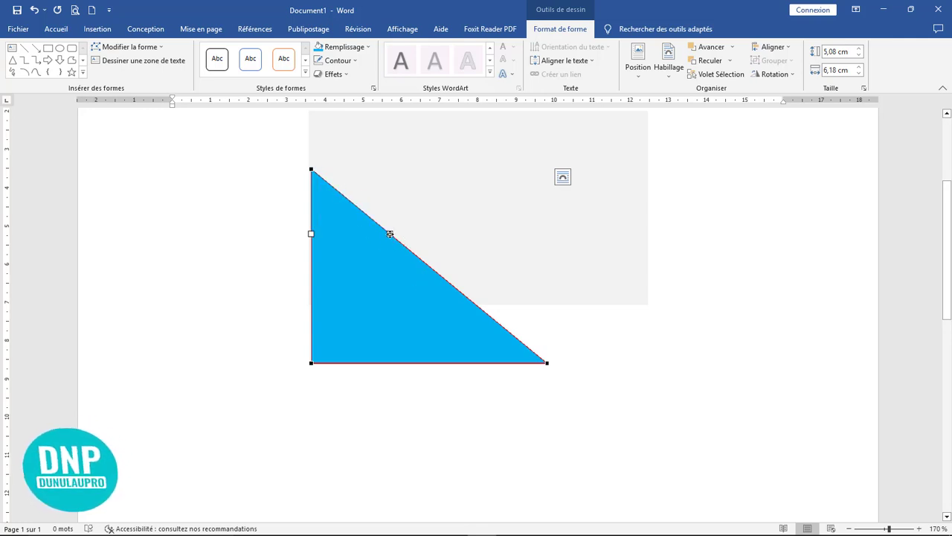
pyautogui.moveTo(390, 234); pyautogui.dragTo(359, 333)
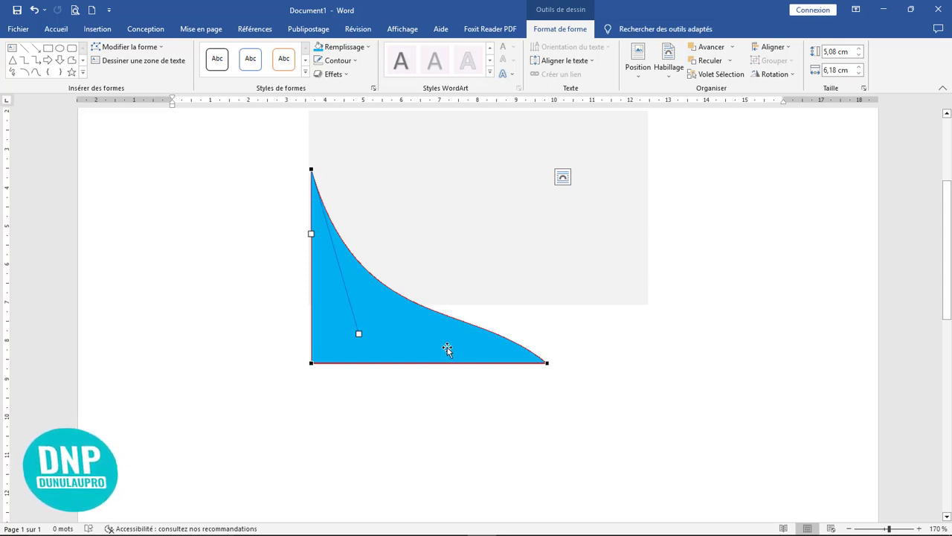
pyautogui.click(516, 255)
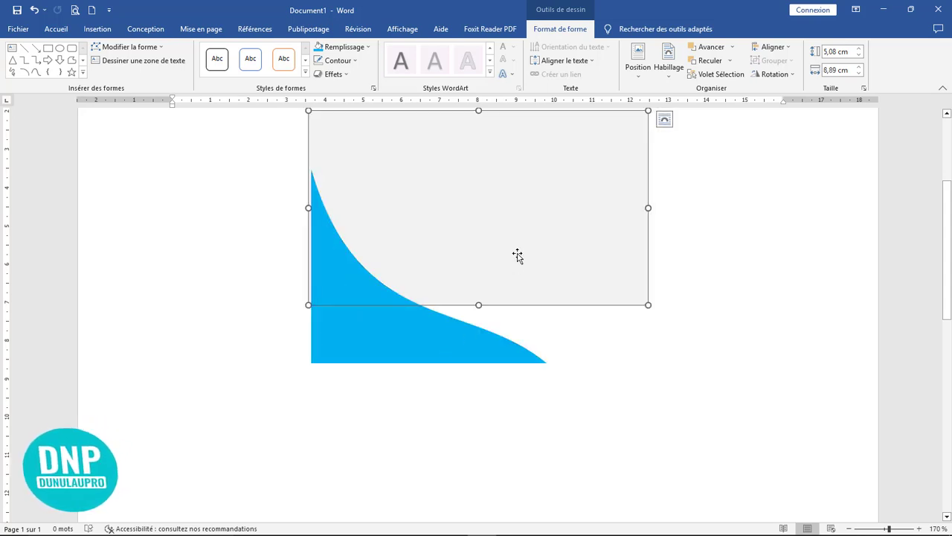
# Fill the rectangle dark navy and move the light-blue wave up to its top edge.
pyautogui.click(367, 47)
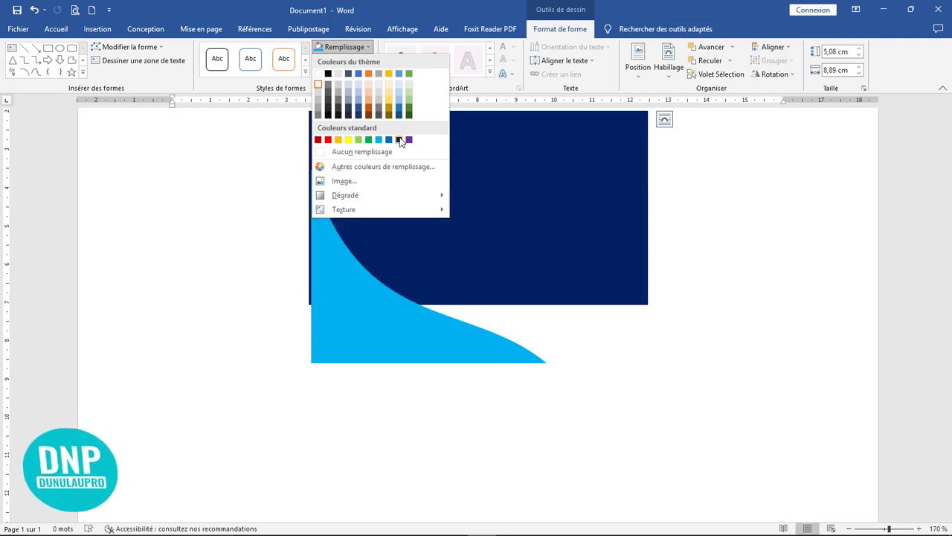
pyautogui.click(399, 139)
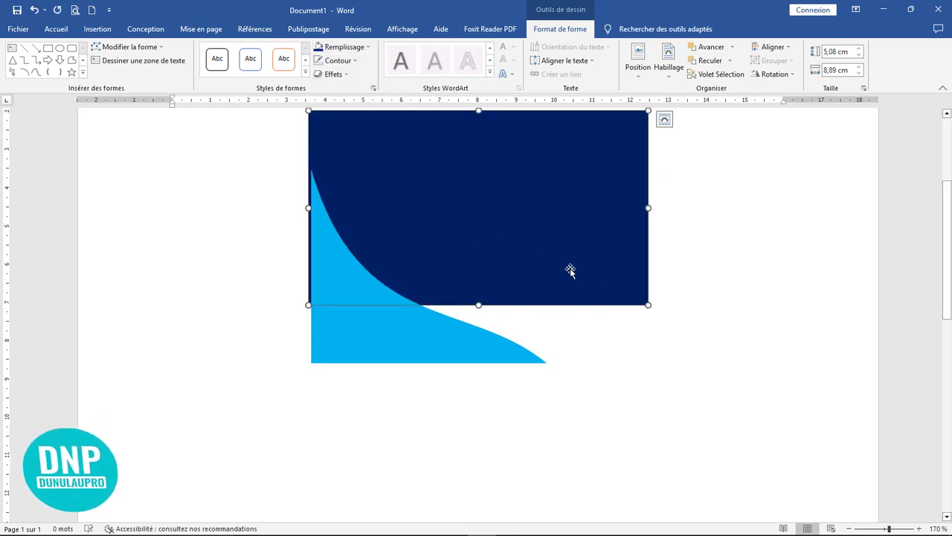
pyautogui.scroll(3, 603, 268)
pyautogui.moveTo(399, 499); pyautogui.dragTo(399, 437)
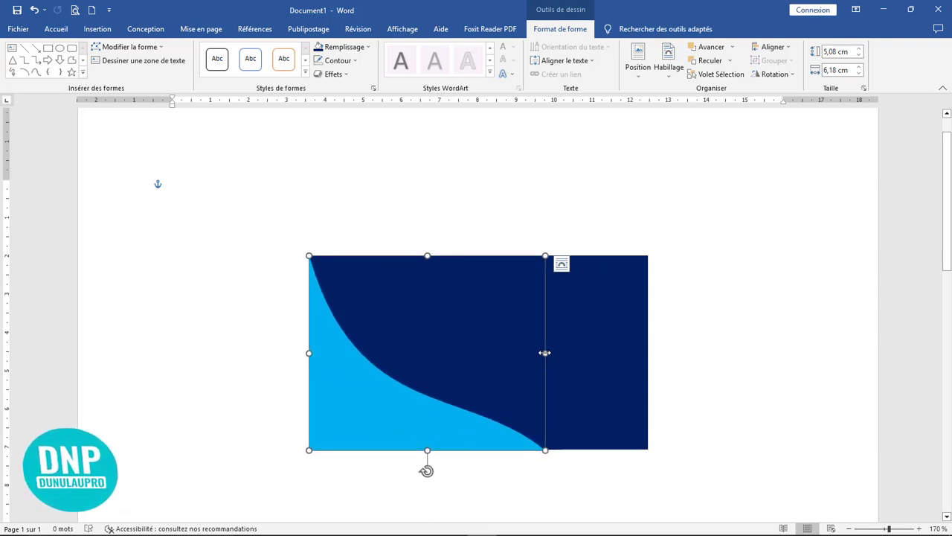
# Resize the light-blue wave to 4,61 cm wide so its curve ends at the rectangle's bottom.
pyautogui.moveTo(545, 353); pyautogui.dragTo(474, 353)
pyautogui.hotkey('ctrl', 'Up')
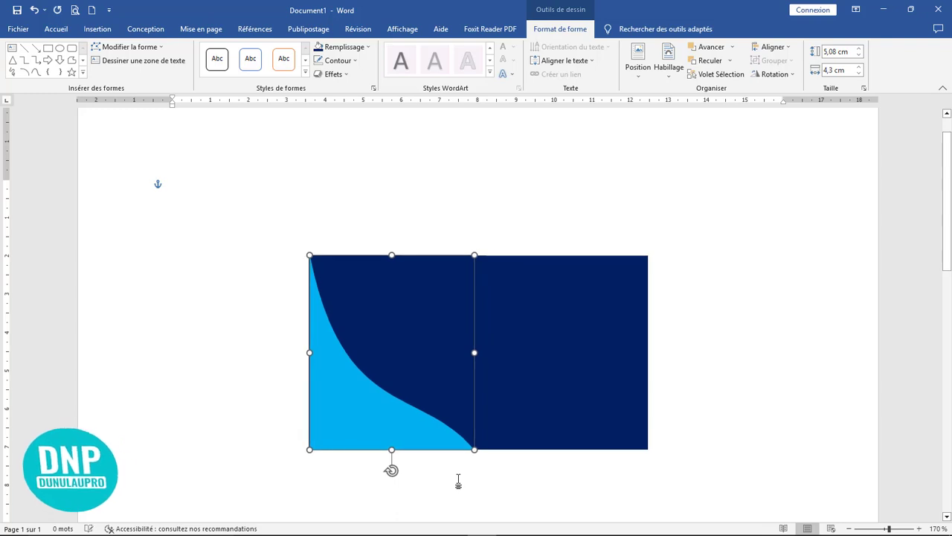
pyautogui.hotkey('ctrl', 'Up')
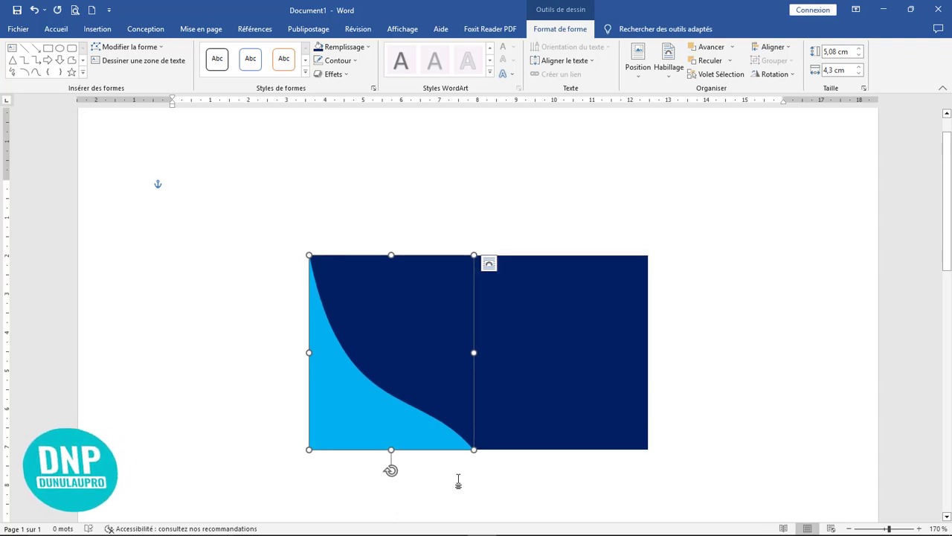
pyautogui.click(705, 413)
pyautogui.click(368, 425)
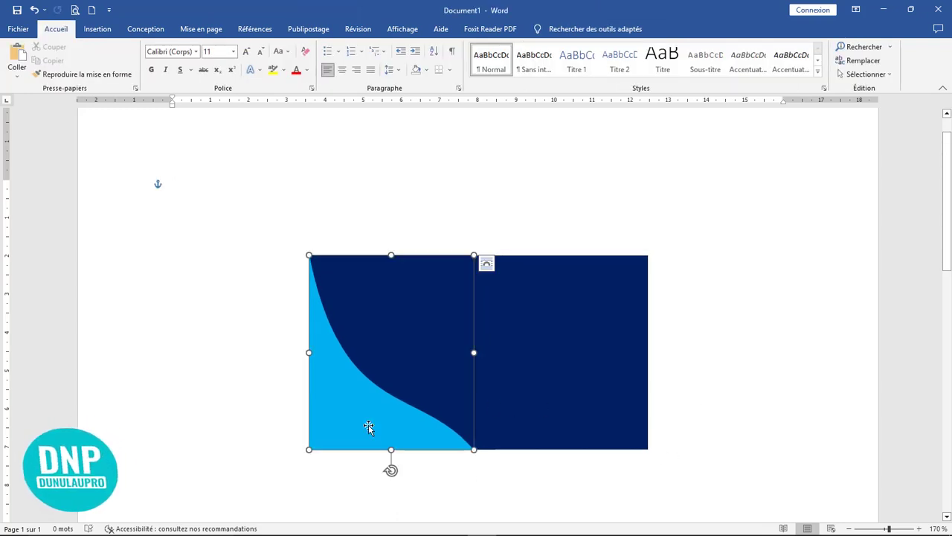
pyautogui.click(474, 487)
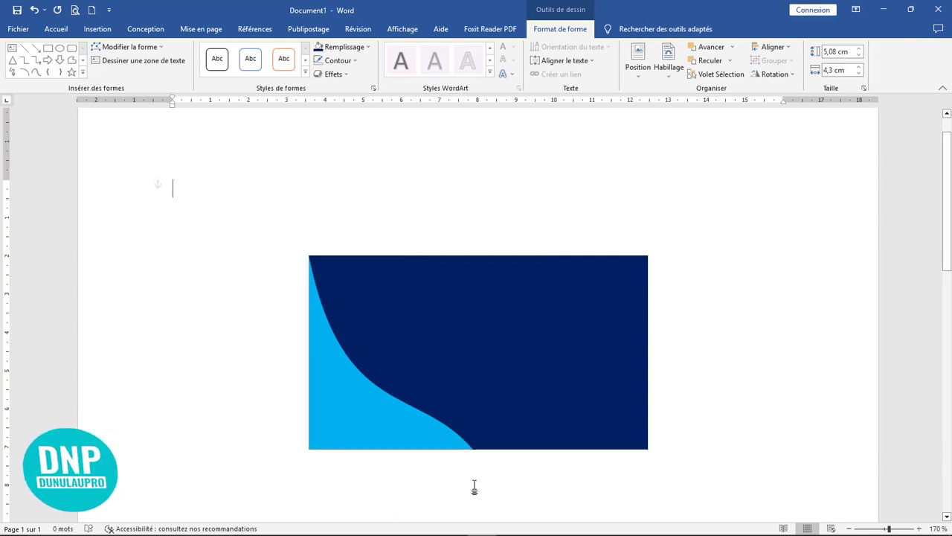
pyautogui.click(368, 398)
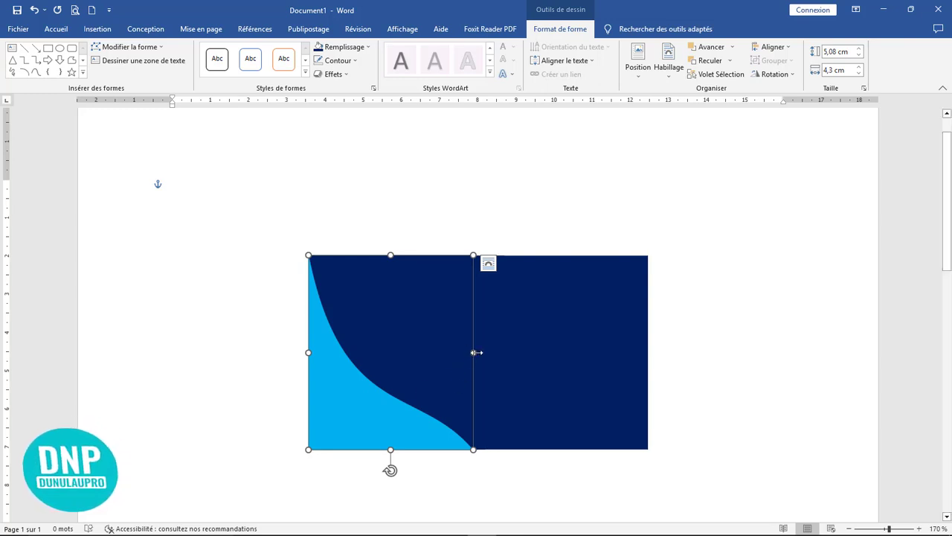
pyautogui.moveTo(476, 352); pyautogui.dragTo(485, 354)
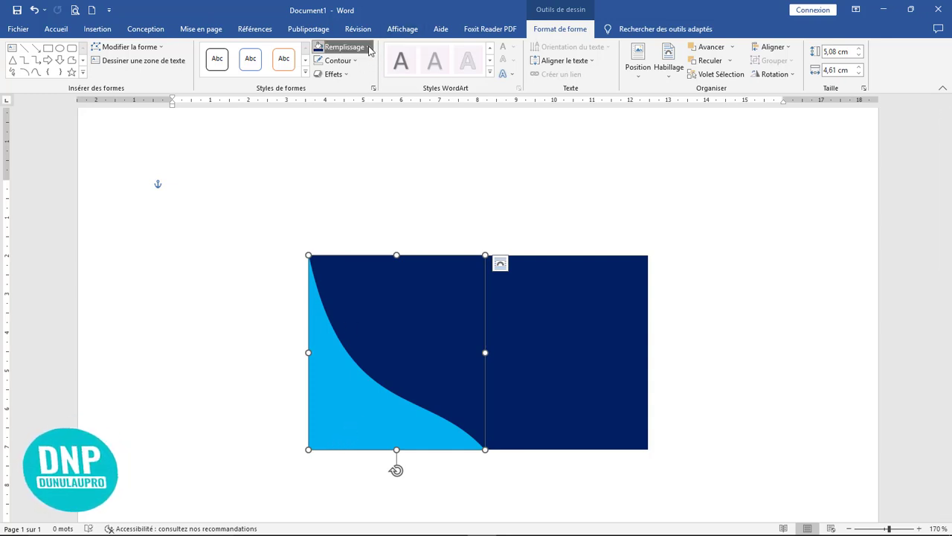
# Open the full shape formatting pane for the wave.
pyautogui.click(367, 47)
pyautogui.click(369, 49)
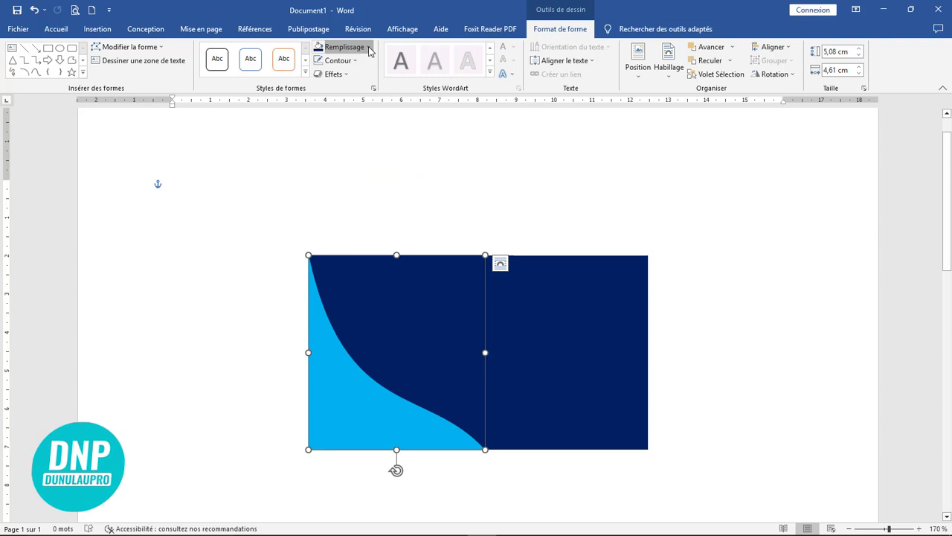
pyautogui.click(374, 88)
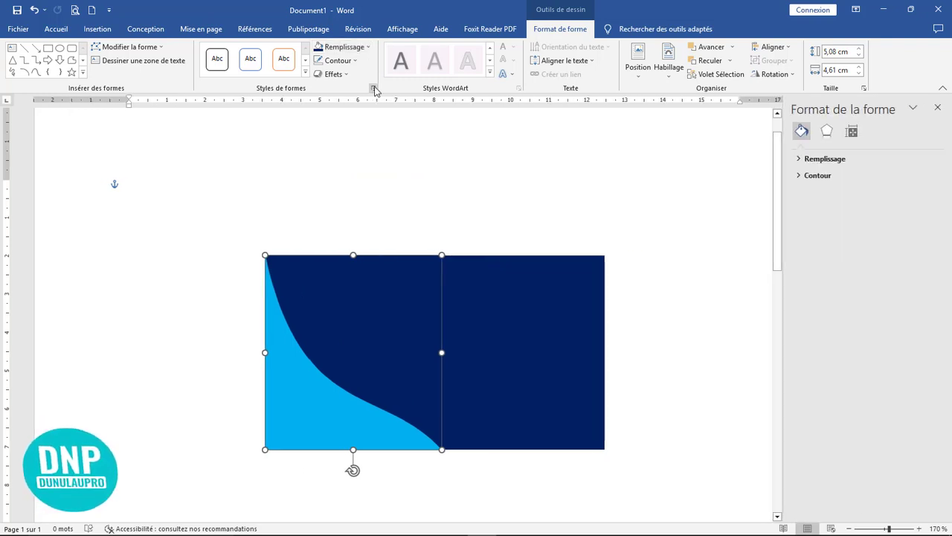
# Set the wave's fill transparency to 84% and shift it slightly into place.
pyautogui.click(823, 160)
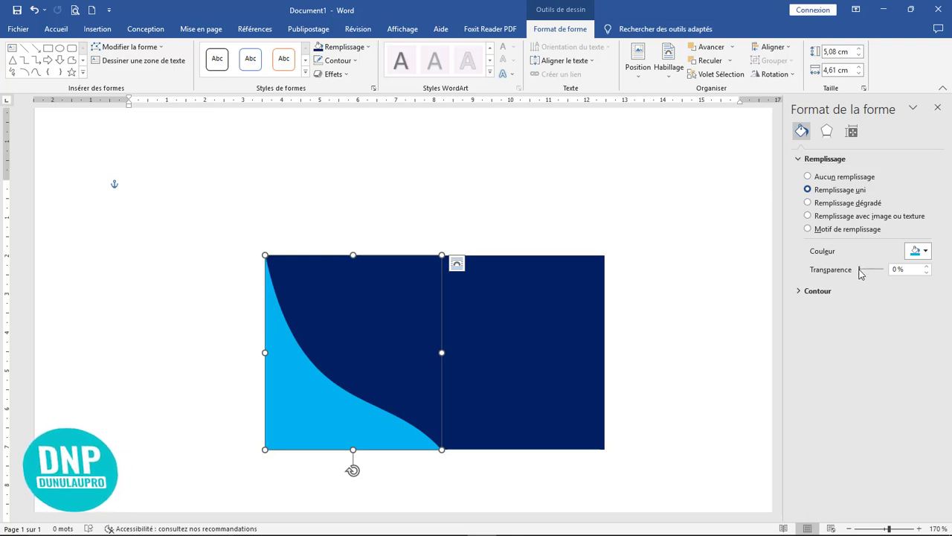
pyautogui.moveTo(859, 270); pyautogui.dragTo(878, 275)
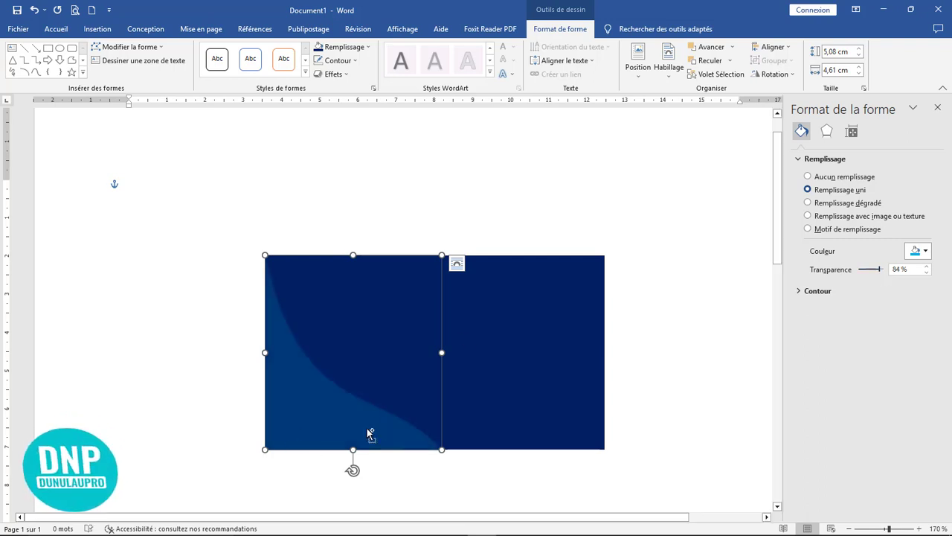
pyautogui.moveTo(365, 430); pyautogui.dragTo(355, 447)
# Widen the wave to 5,45 cm, duplicate it, and stretch the copy to 6,87 cm.
pyautogui.moveTo(444, 348); pyautogui.dragTo(475, 348)
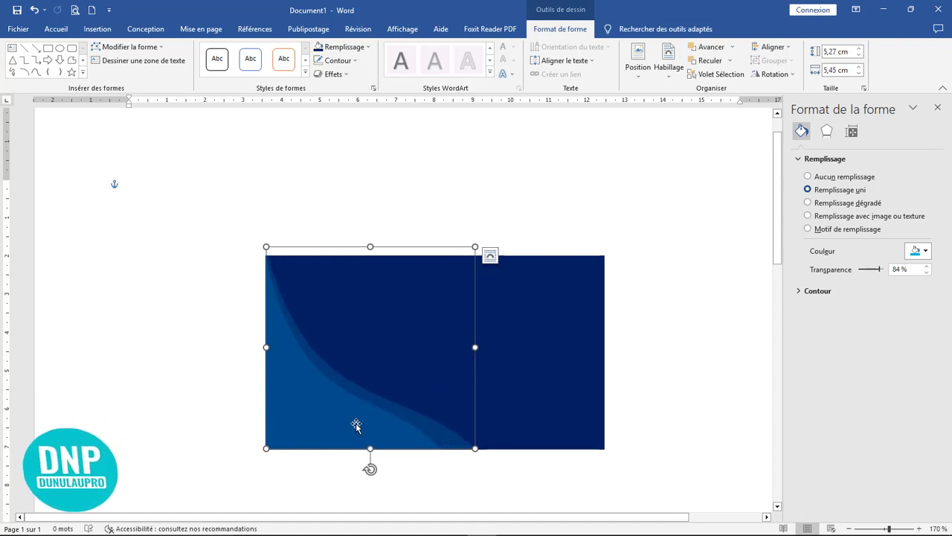
pyautogui.moveTo(341, 426)
pyautogui.mouseDown()
pyautogui.moveTo(353, 429)
pyautogui.moveTo(341, 424)
pyautogui.mouseUp()
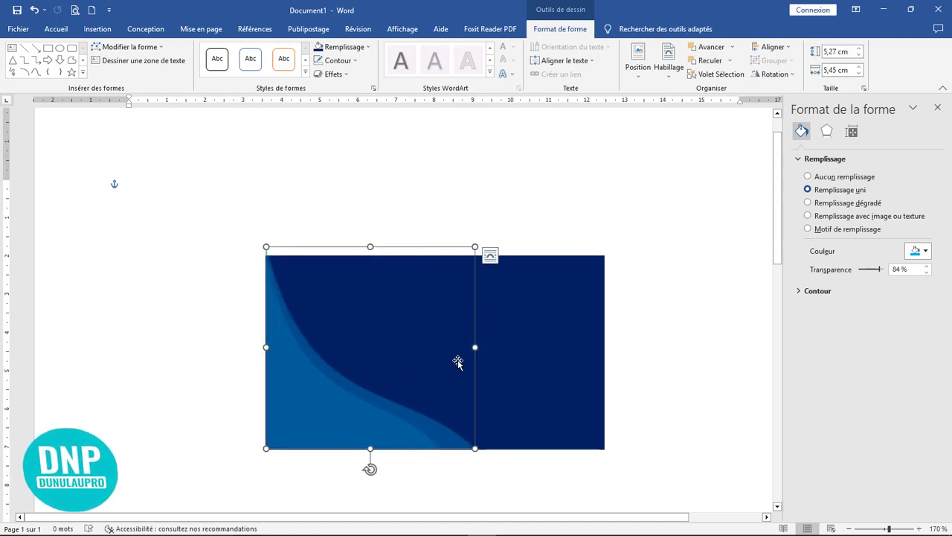
pyautogui.moveTo(476, 348); pyautogui.dragTo(526, 347)
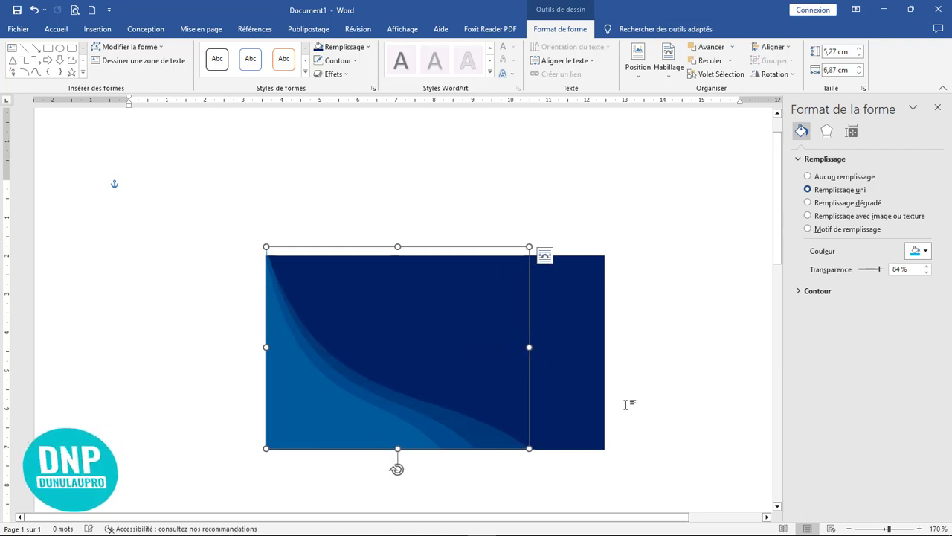
pyautogui.click(673, 410)
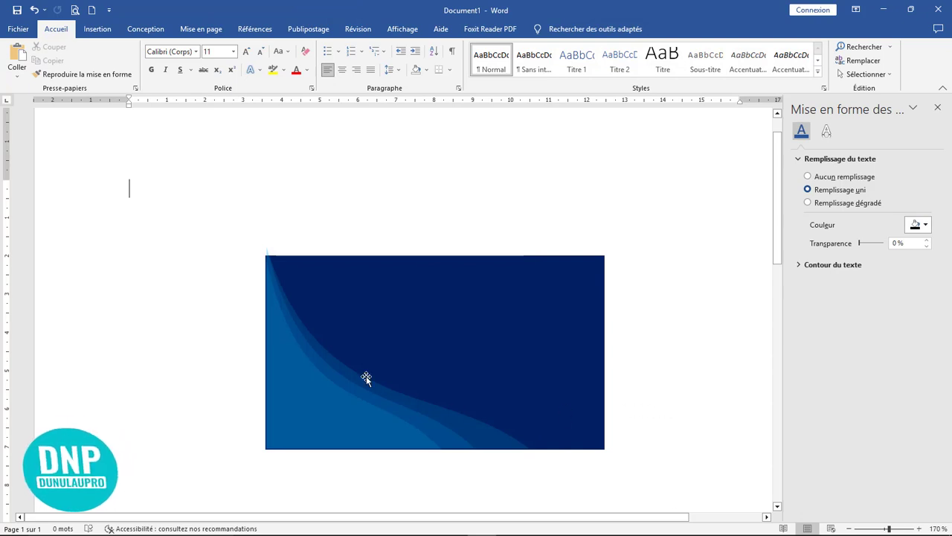
# Undo an accidental shift of the navy rectangle and nudge it up slightly.
pyautogui.click(350, 309)
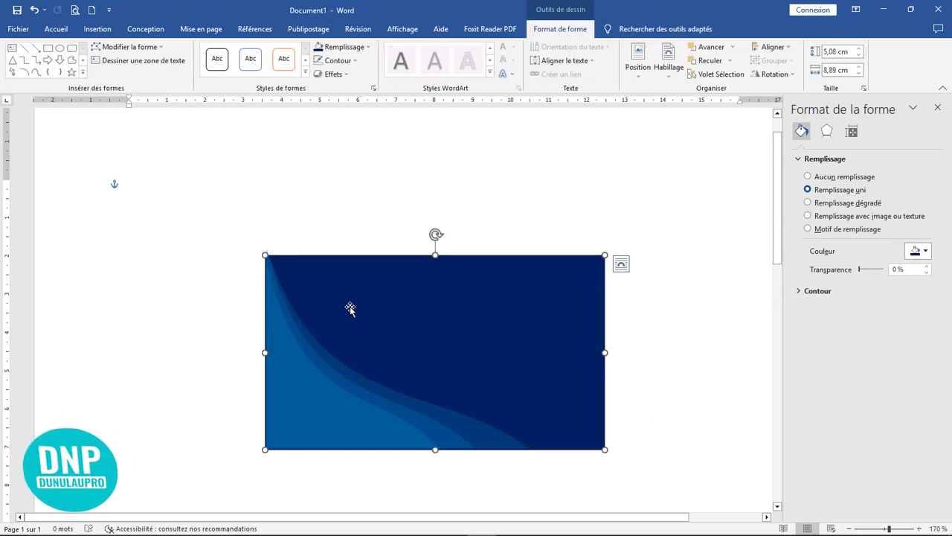
pyautogui.hotkey('ctrl', 'z')
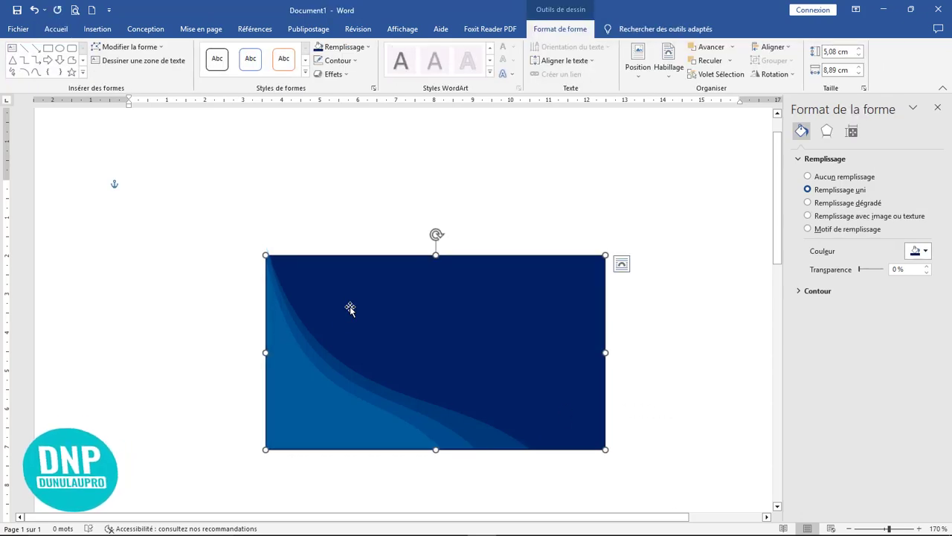
pyautogui.press('Up')
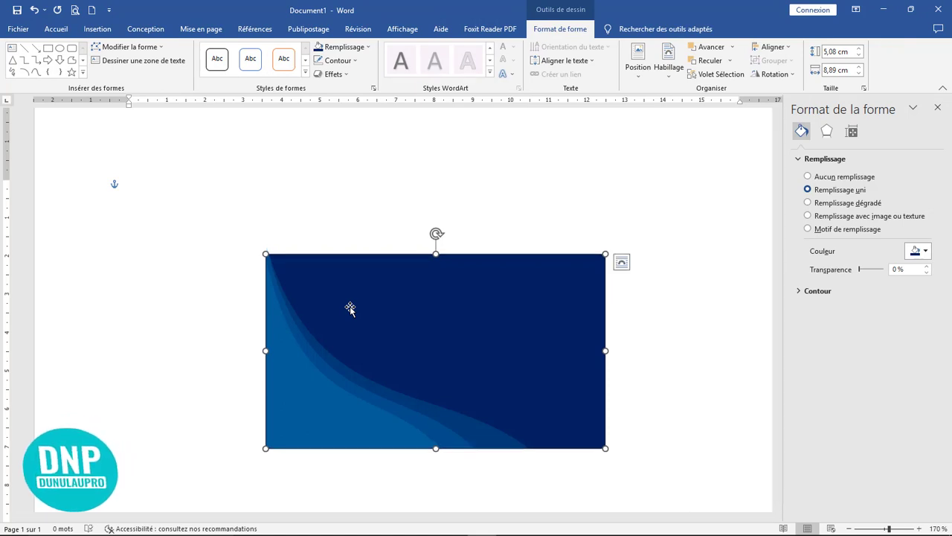
pyautogui.click(662, 414)
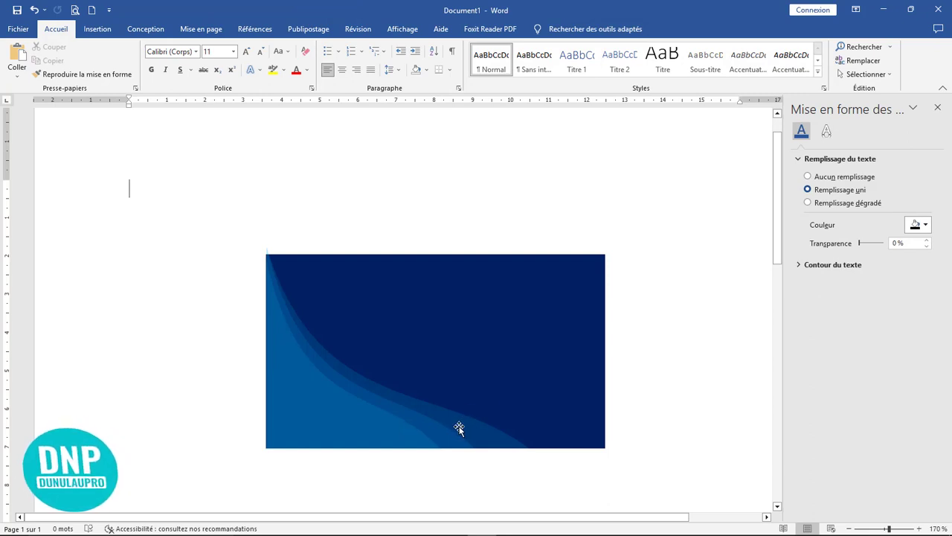
# Duplicate the navy background rectangle, placing the copy lower on the page.
pyautogui.click(97, 29)
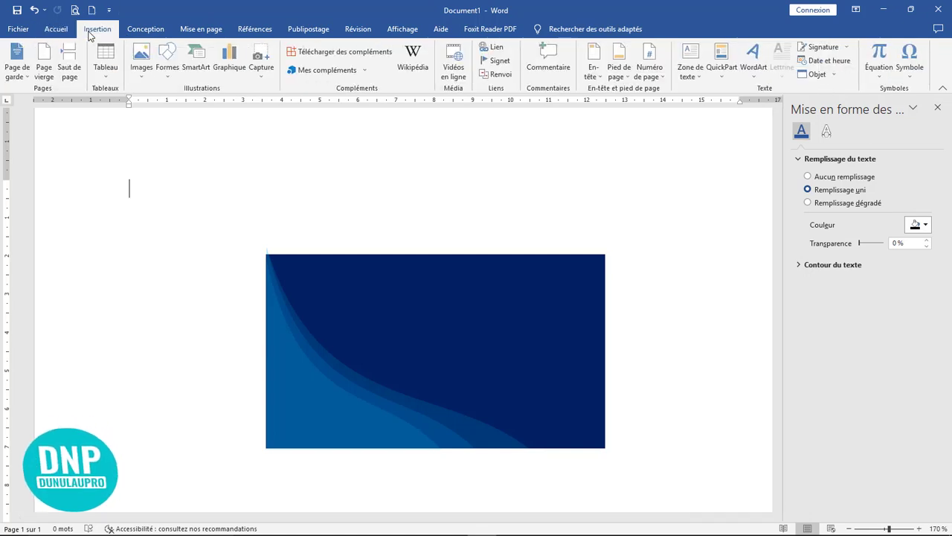
pyautogui.click(169, 71)
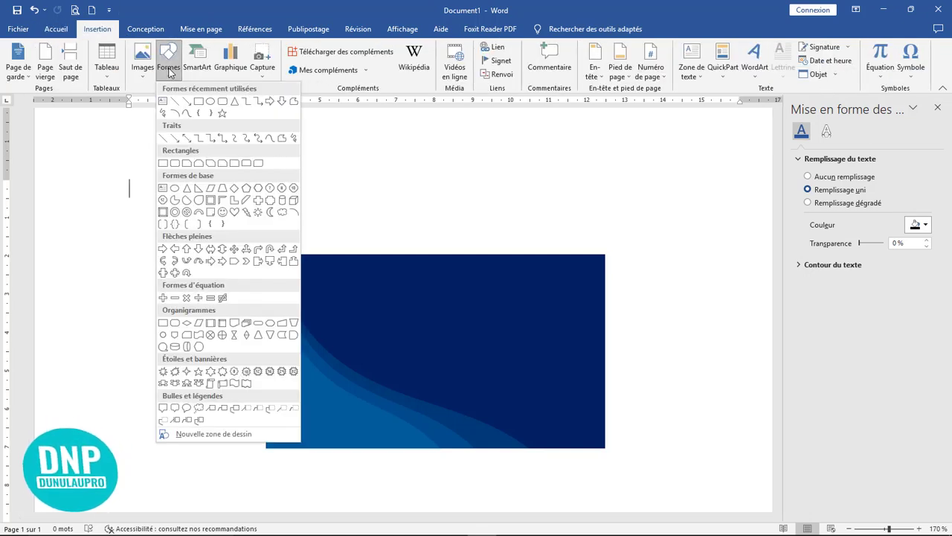
pyautogui.click(417, 284)
pyautogui.click(427, 278)
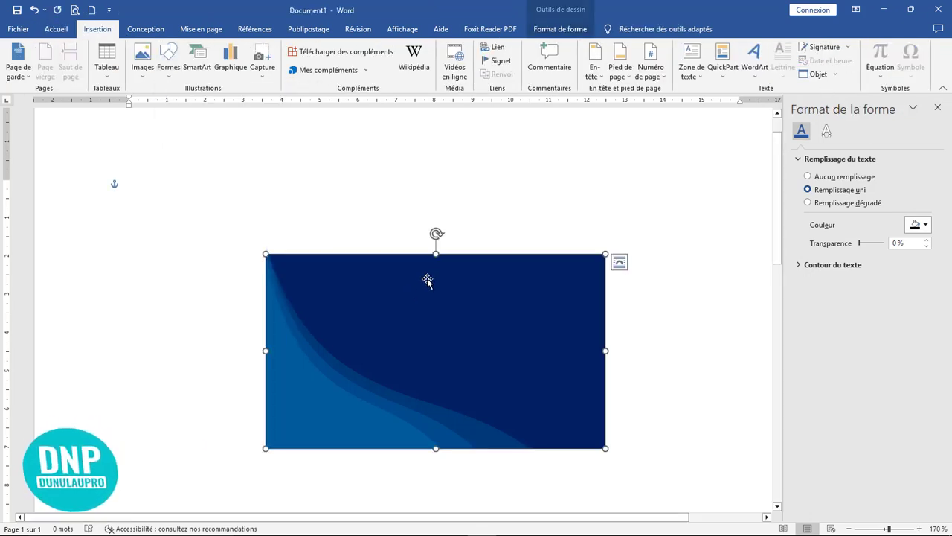
pyautogui.moveTo(427, 280); pyautogui.dragTo(447, 426)
# Resize the copy to a 2,73 × 8,84 cm band aligned over the card's lower half.
pyautogui.scroll(-5, 451, 425)
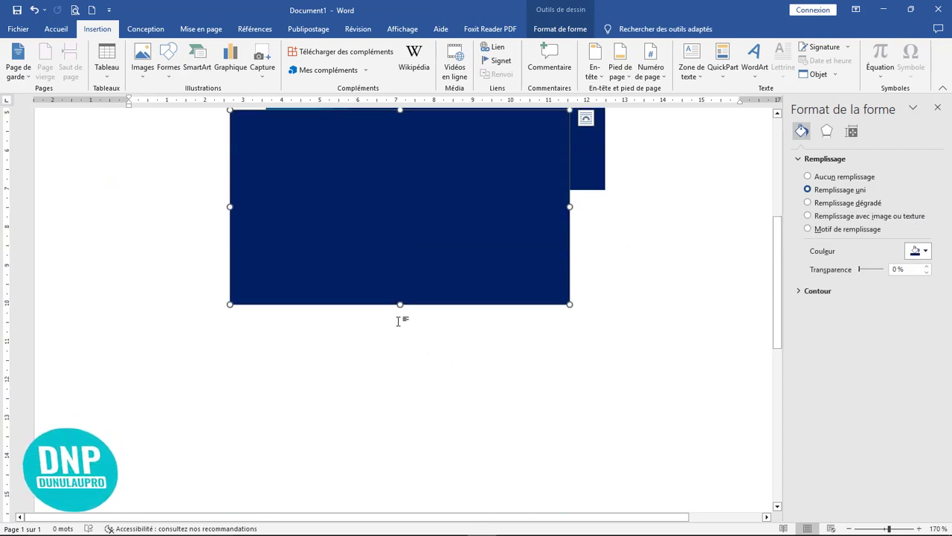
pyautogui.moveTo(400, 304); pyautogui.dragTo(401, 219)
pyautogui.scroll(4, 506, 325)
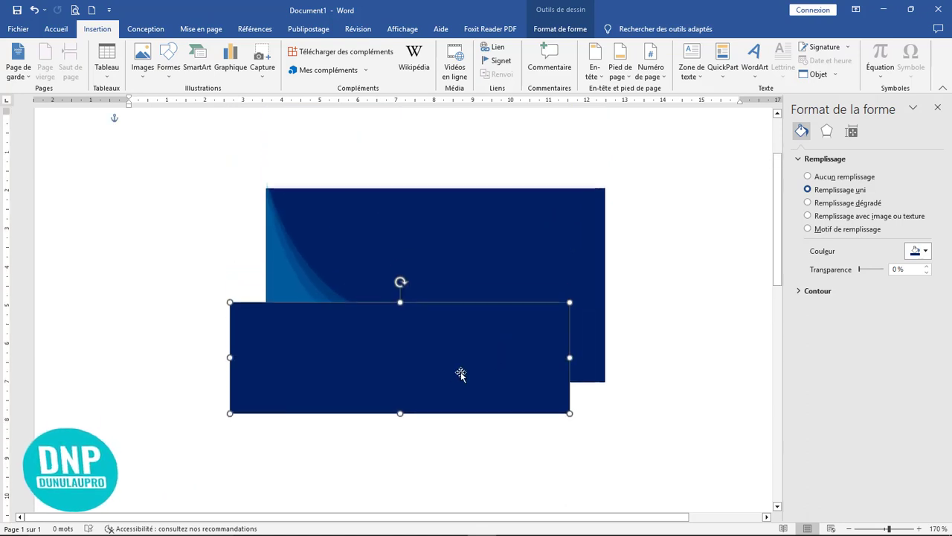
pyautogui.moveTo(456, 372); pyautogui.dragTo(491, 385)
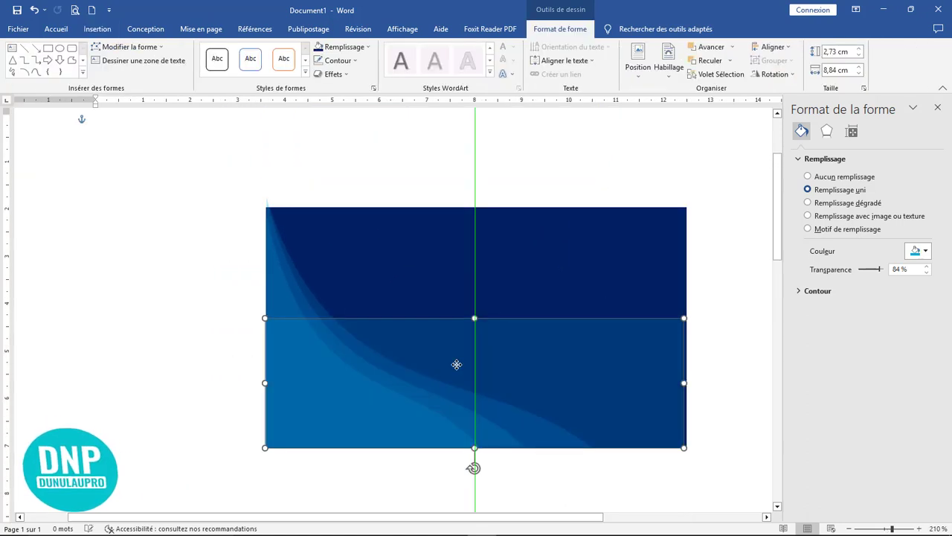
pyautogui.moveTo(457, 364); pyautogui.dragTo(457, 364)
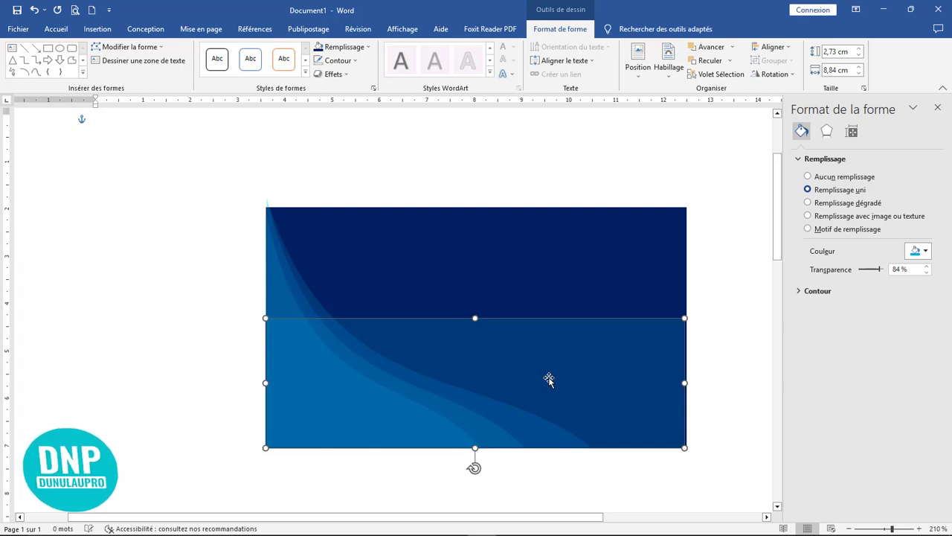
# Widen the lower translucent band to reach the card's right edge.
pyautogui.click(708, 362)
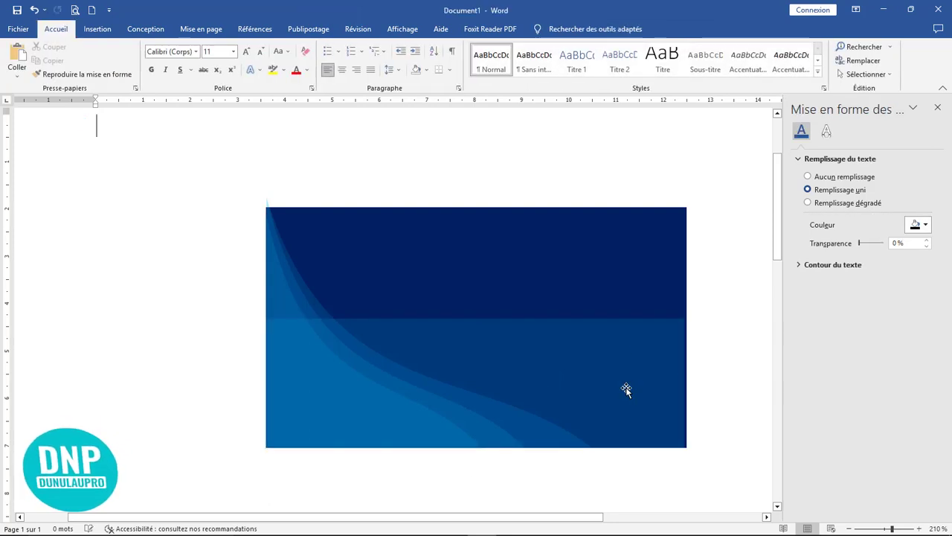
pyautogui.click(625, 388)
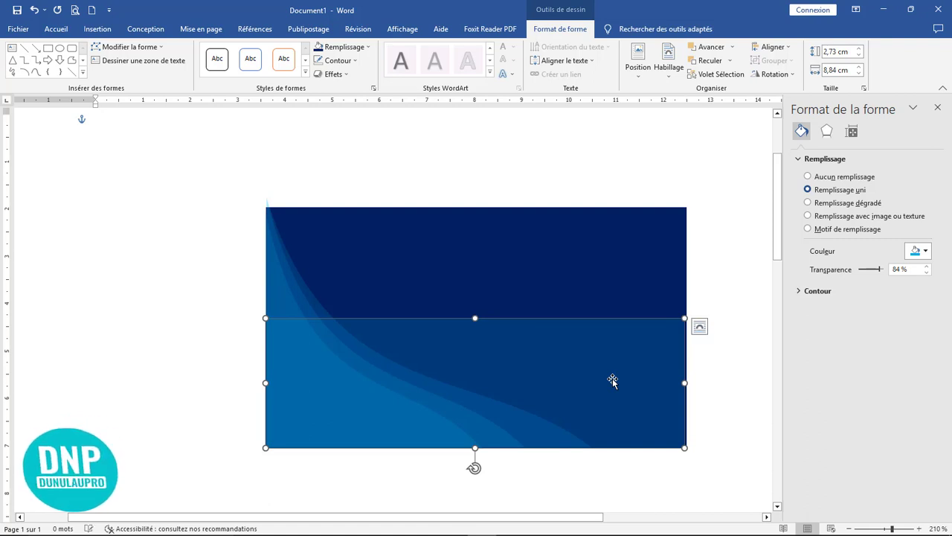
pyautogui.moveTo(684, 383); pyautogui.dragTo(689, 384)
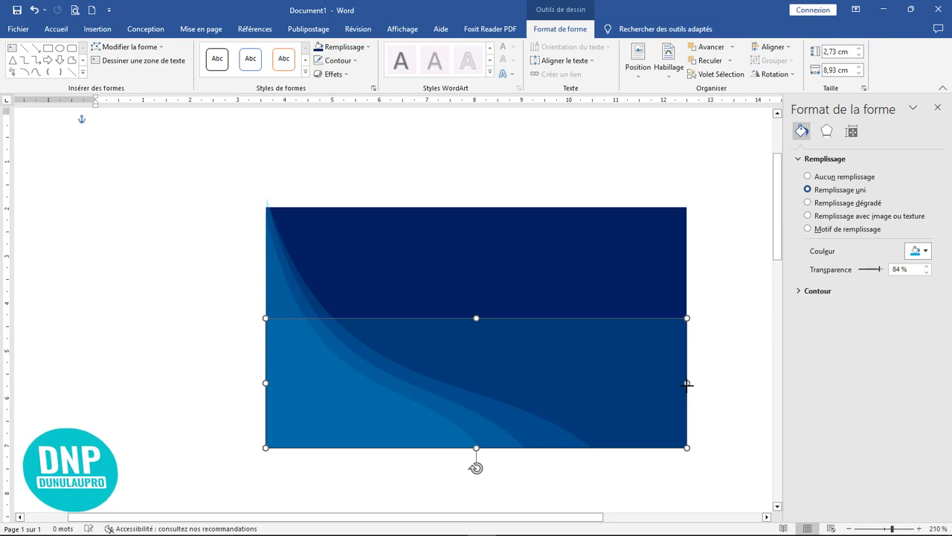
pyautogui.click(718, 370)
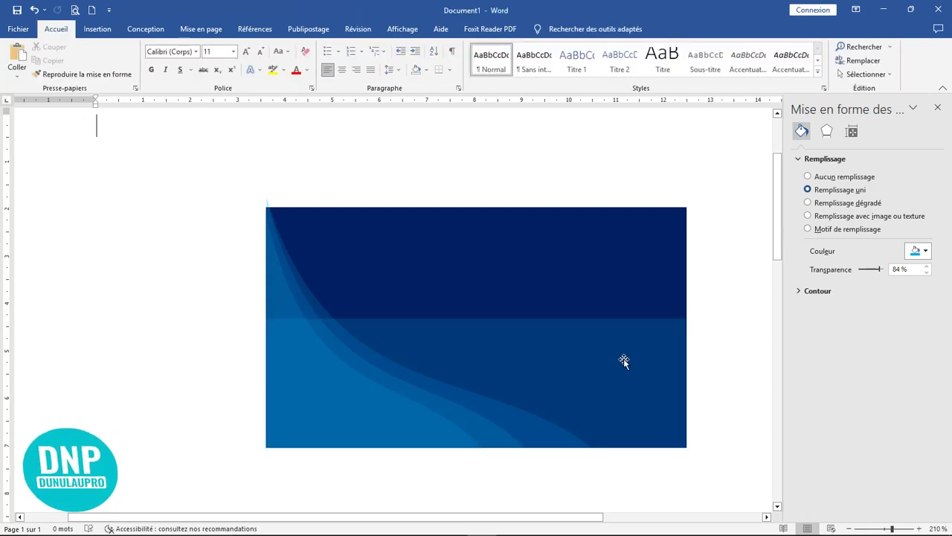
# Bring both upper translucent overlays' top edges down to meet the card's top edge.
pyautogui.click(279, 213)
pyautogui.click(272, 213)
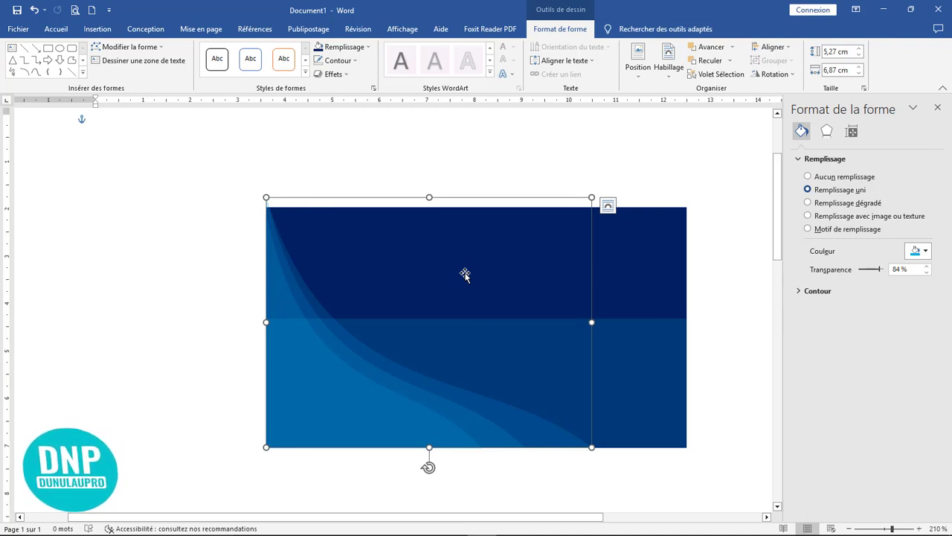
pyautogui.press('Down')
pyautogui.press('Down')
pyautogui.press('Up')
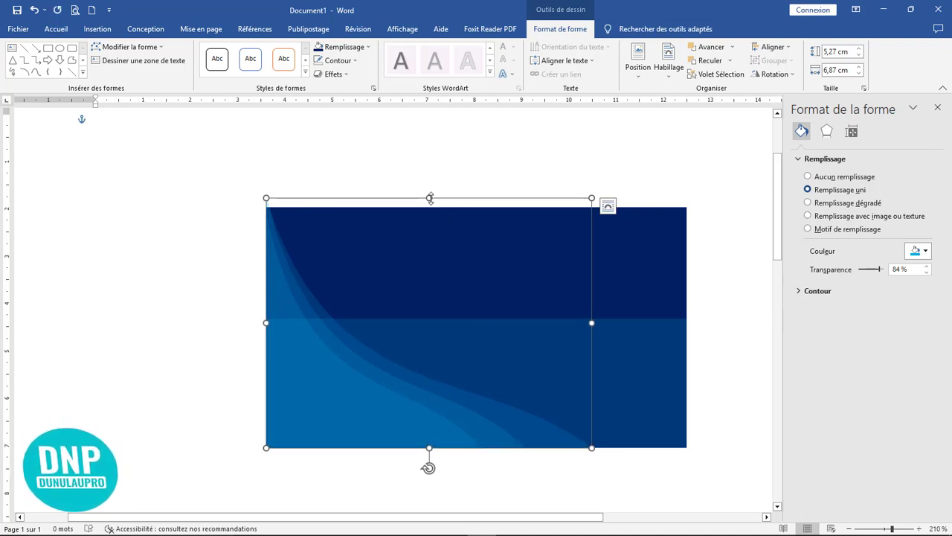
pyautogui.moveTo(430, 198); pyautogui.dragTo(429, 207)
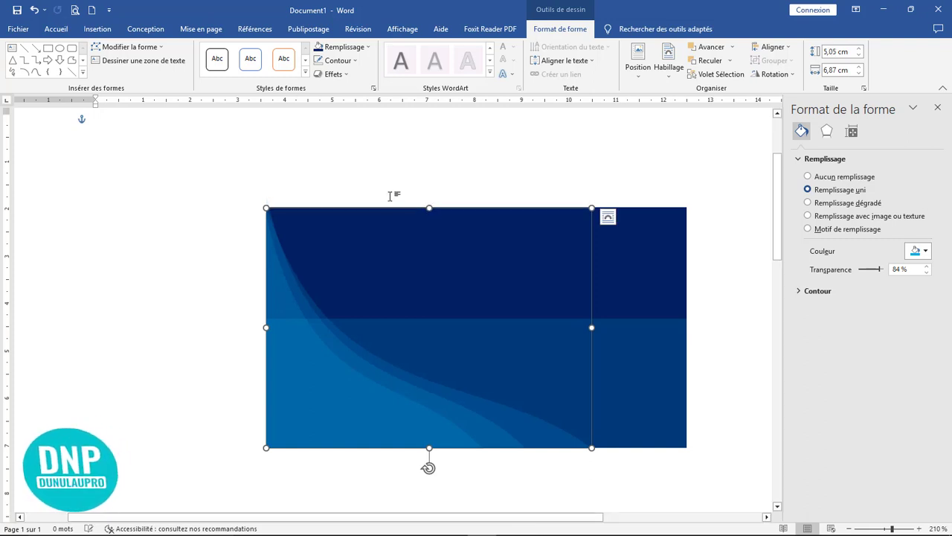
pyautogui.click(267, 200)
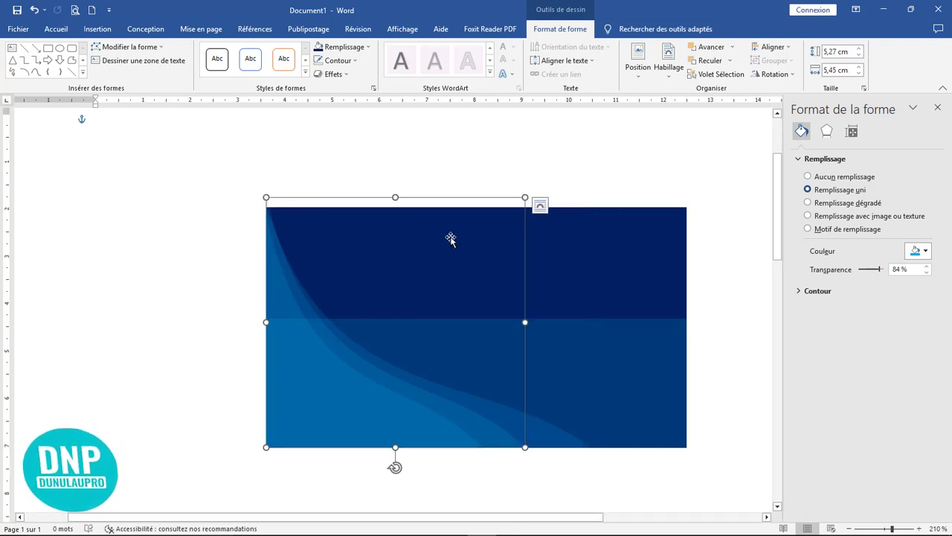
pyautogui.moveTo(395, 196); pyautogui.dragTo(395, 208)
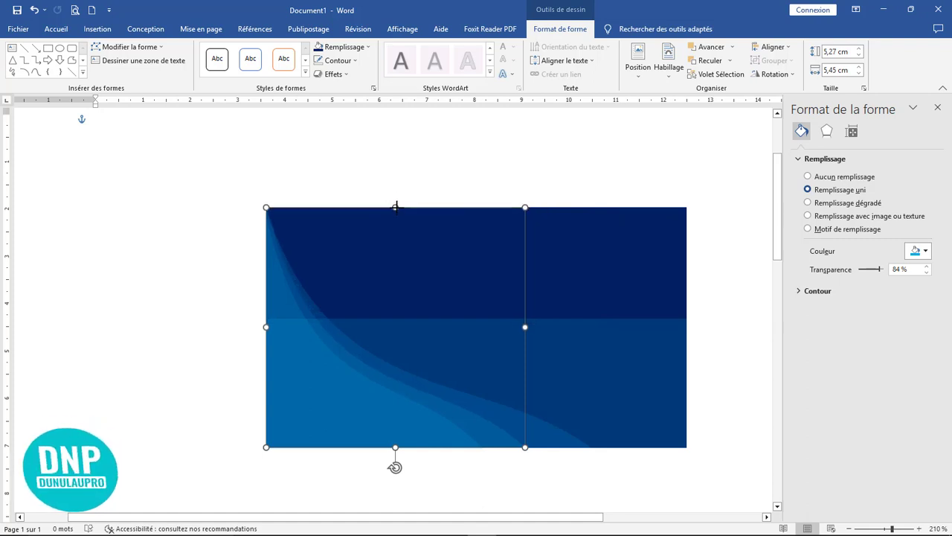
pyautogui.click(425, 187)
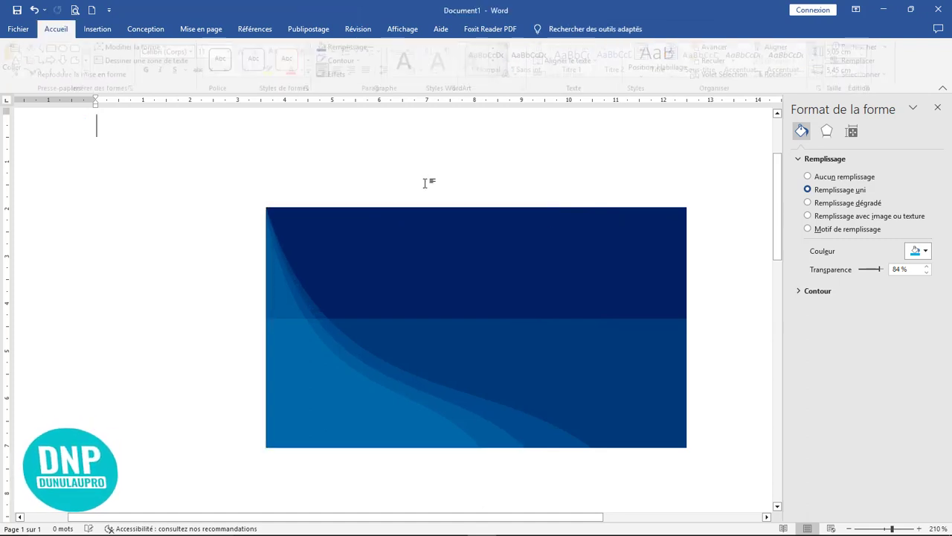
pyautogui.click(538, 370)
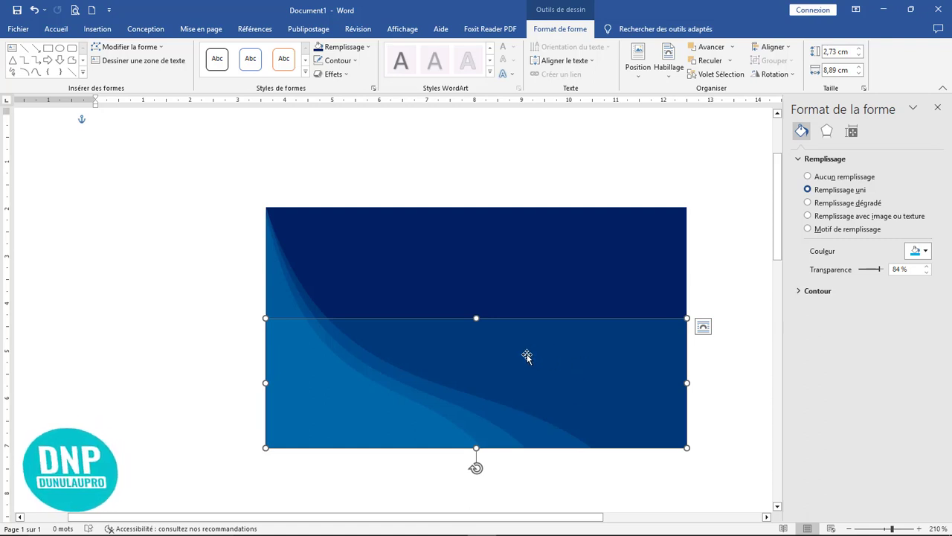
# Edit the lower band's points, bending its top edge into a wave curve with the right corner lowered.
pyautogui.click(125, 48)
pyautogui.click(136, 79)
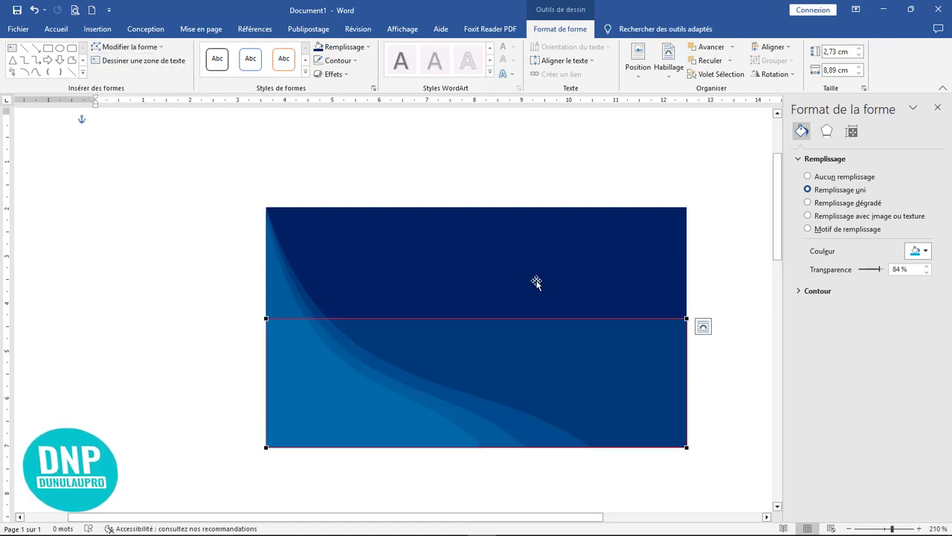
pyautogui.click(685, 319)
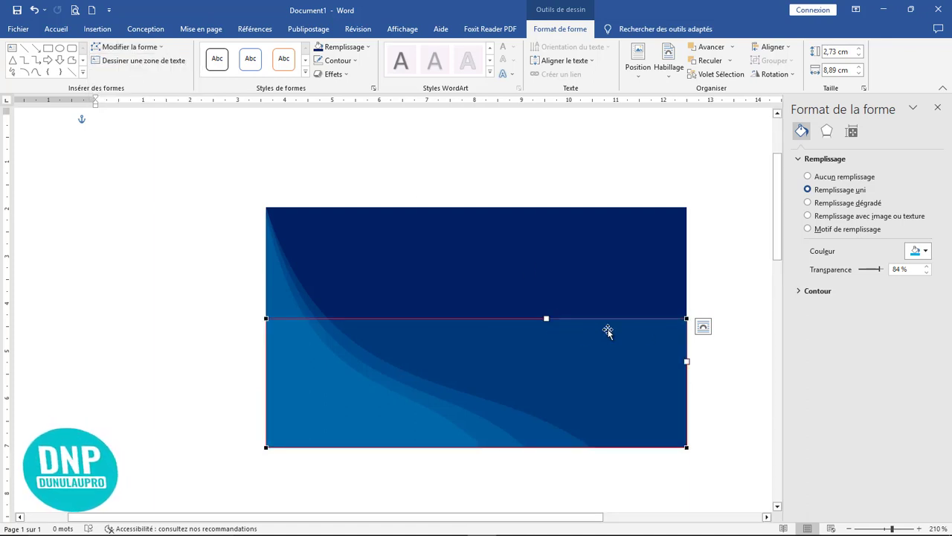
pyautogui.moveTo(545, 319); pyautogui.dragTo(488, 504)
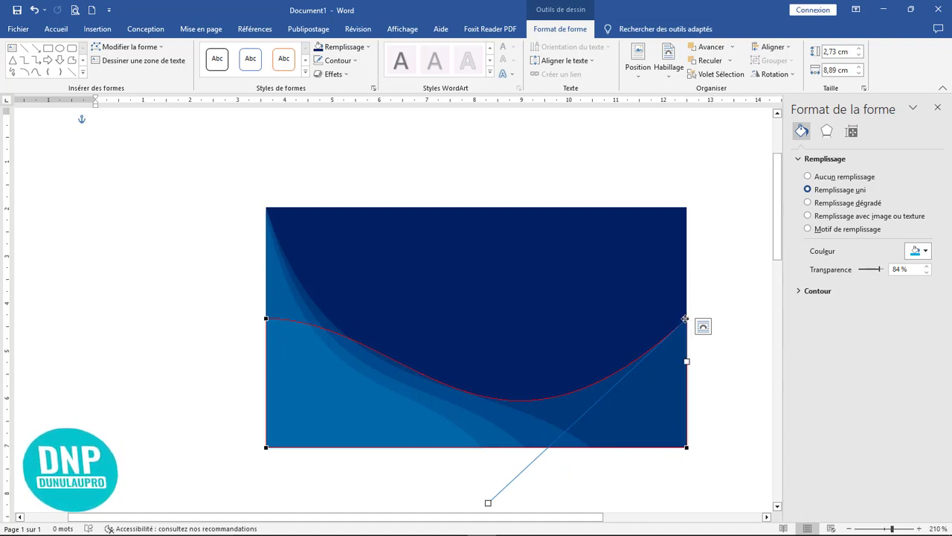
pyautogui.moveTo(684, 319); pyautogui.dragTo(685, 356)
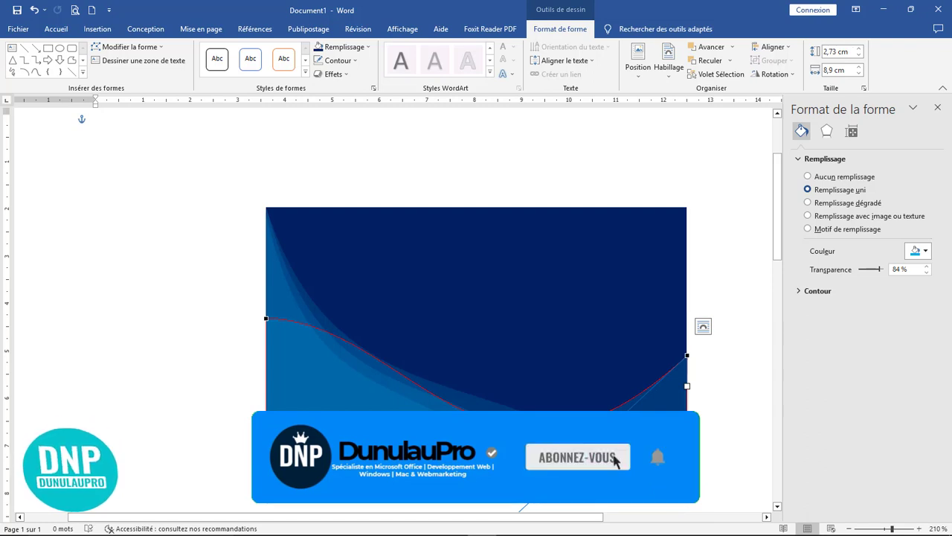
pyautogui.click(97, 125)
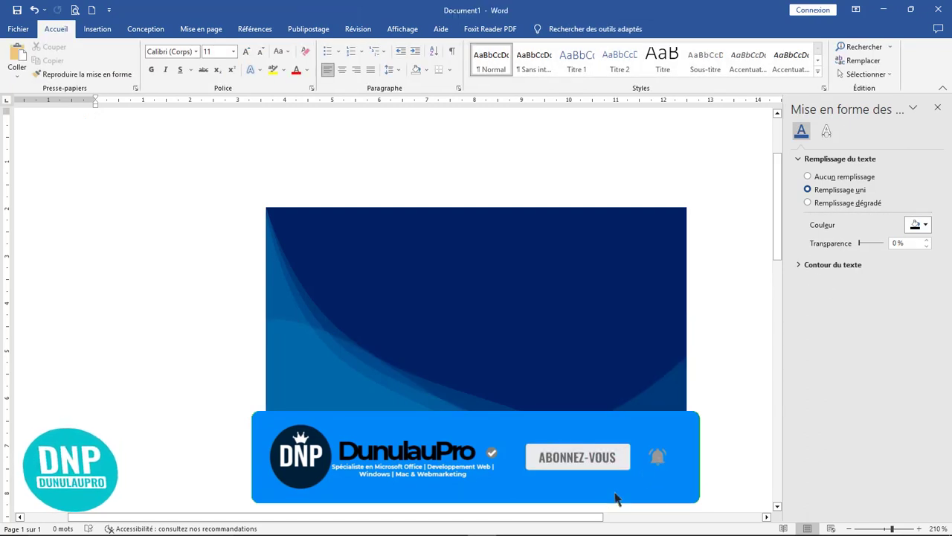
# Lower the curved band's top edge further down the card.
pyautogui.click(347, 357)
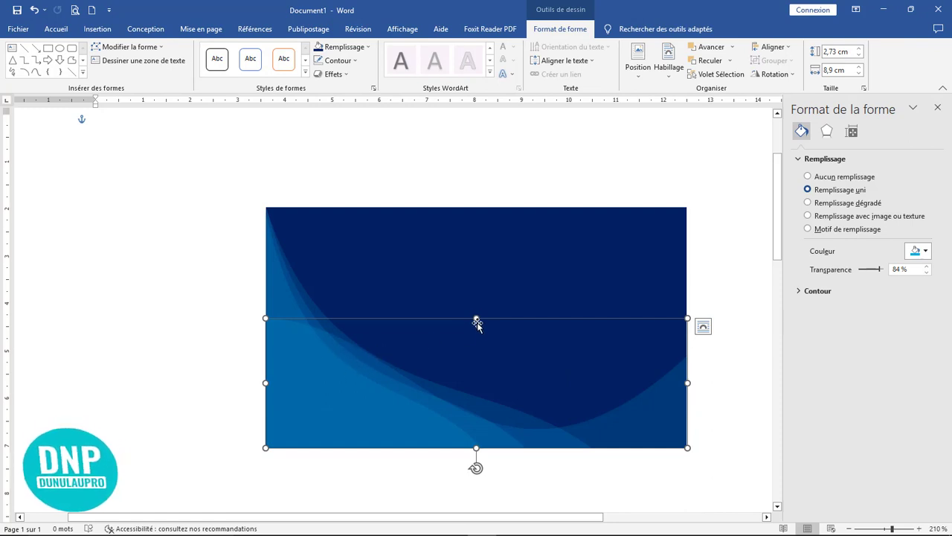
pyautogui.moveTo(476, 317); pyautogui.dragTo(477, 365)
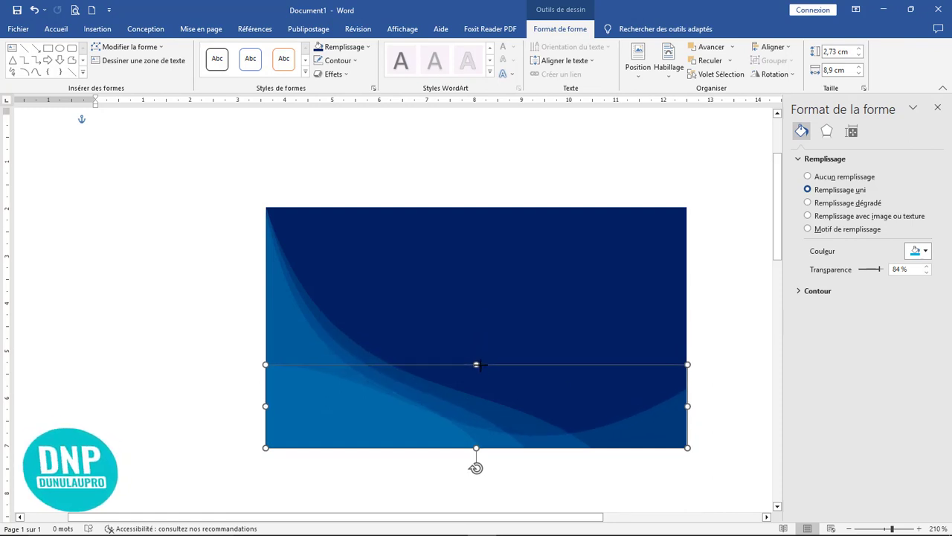
pyautogui.click(726, 349)
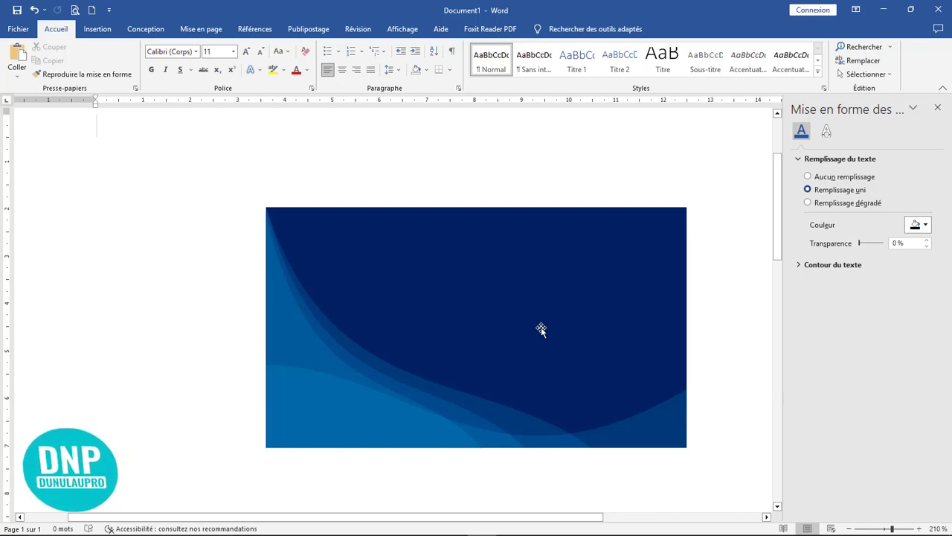
# Draw a text box in the card's upper half and type 'dunulaupro'.
pyautogui.click(938, 107)
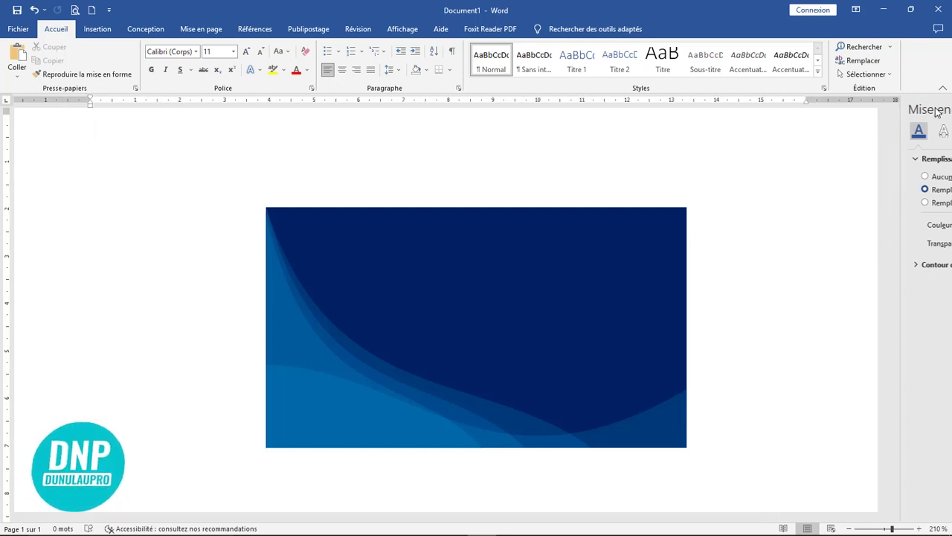
pyautogui.click(96, 31)
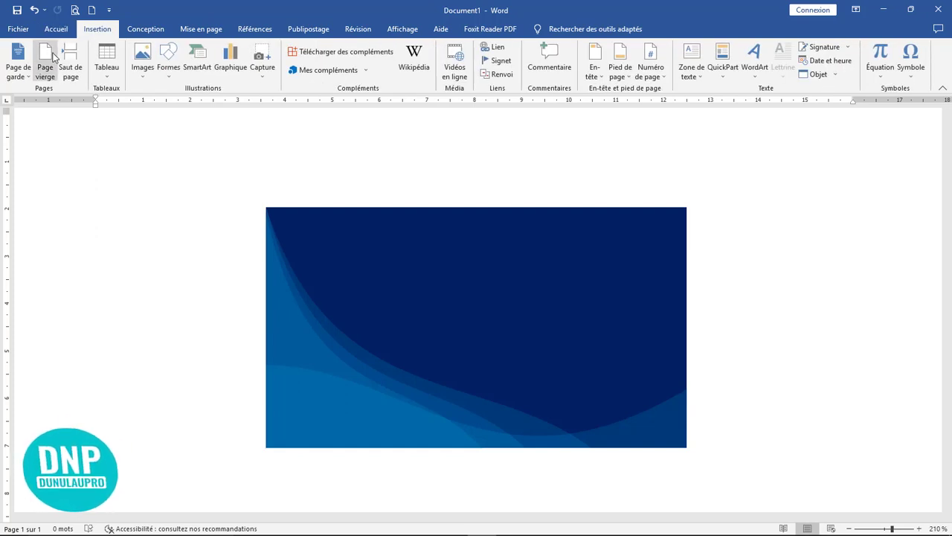
pyautogui.click(168, 67)
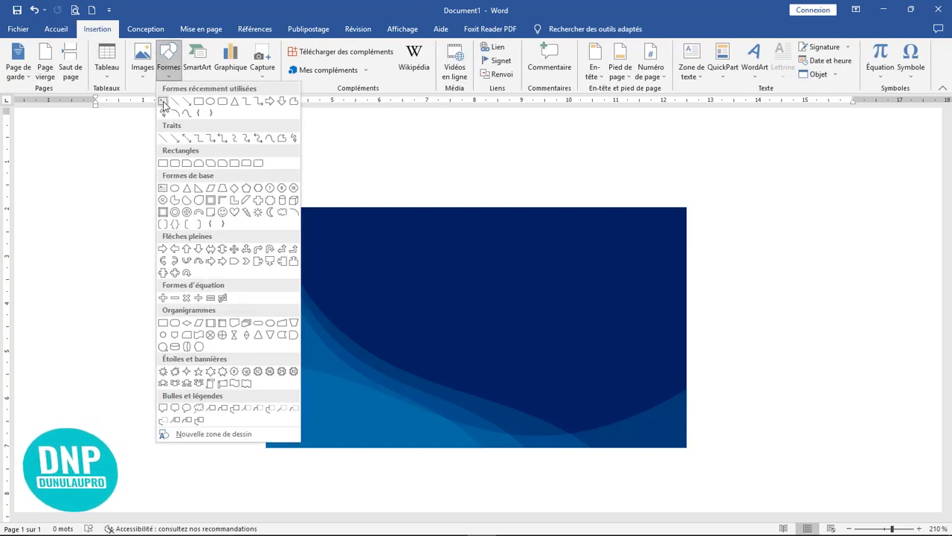
pyautogui.click(163, 97)
pyautogui.moveTo(419, 256); pyautogui.dragTo(577, 316)
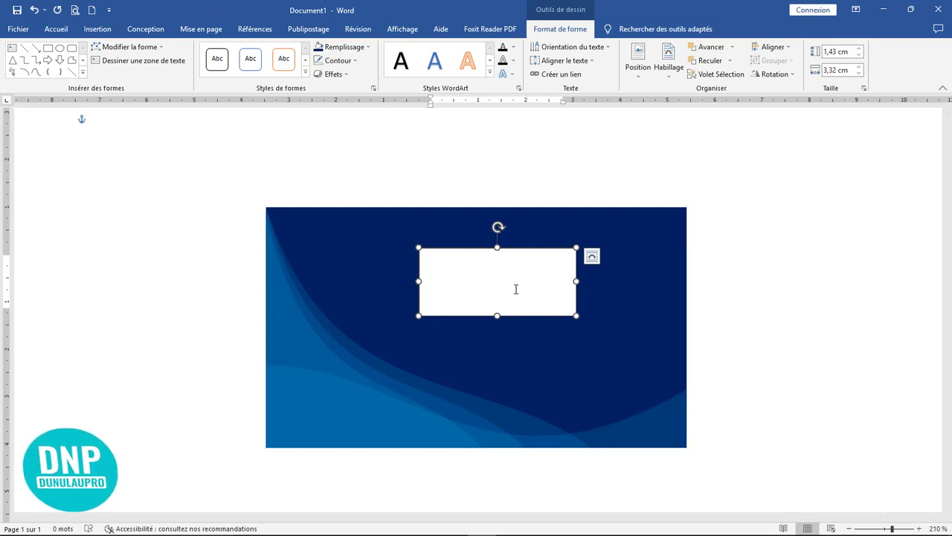
pyautogui.moveTo(419, 282); pyautogui.dragTo(356, 281)
pyautogui.write('du')
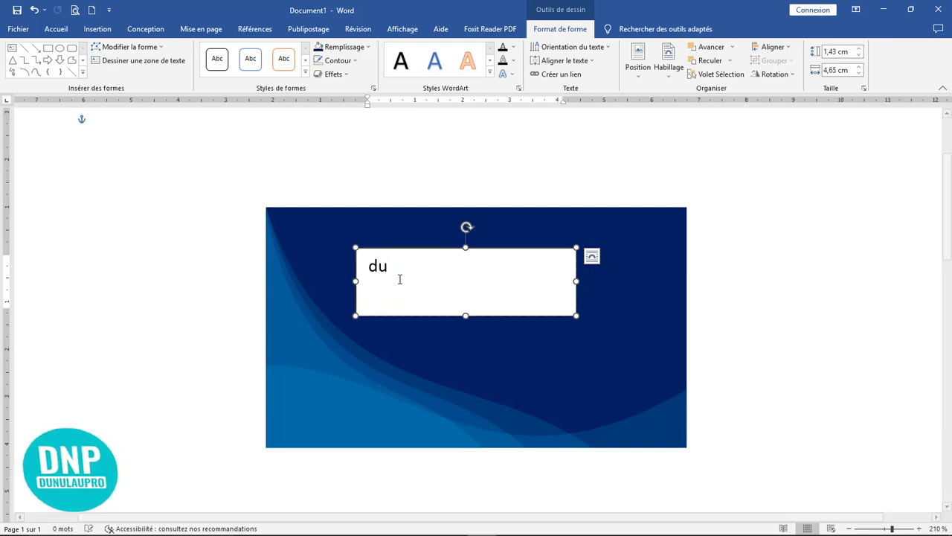
pyautogui.write('nulaupro')
# Format the name as bold 14 pt Montserrat capitals, centred, and trim the box to fit.
pyautogui.hotkey('ctrl', 'a')
pyautogui.click(55, 29)
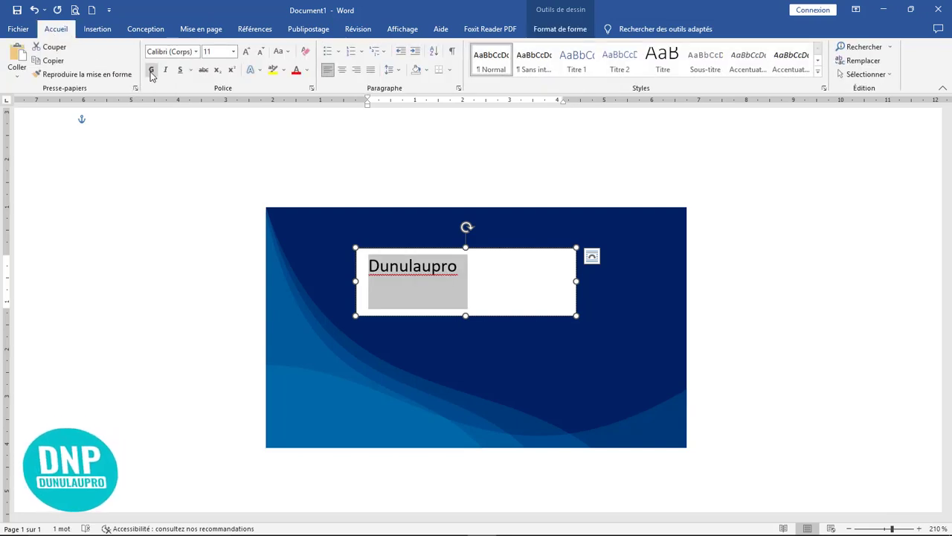
pyautogui.click(151, 69)
pyautogui.click(196, 52)
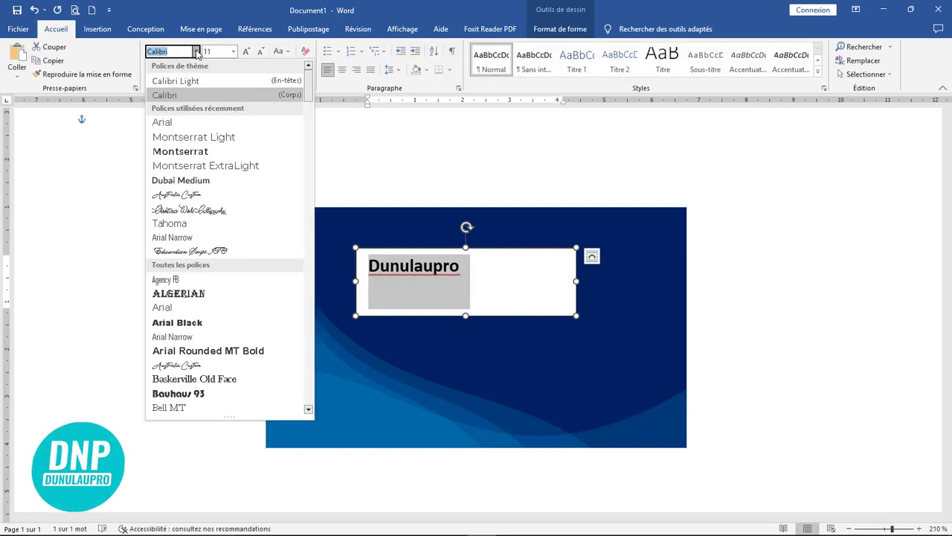
pyautogui.click(206, 151)
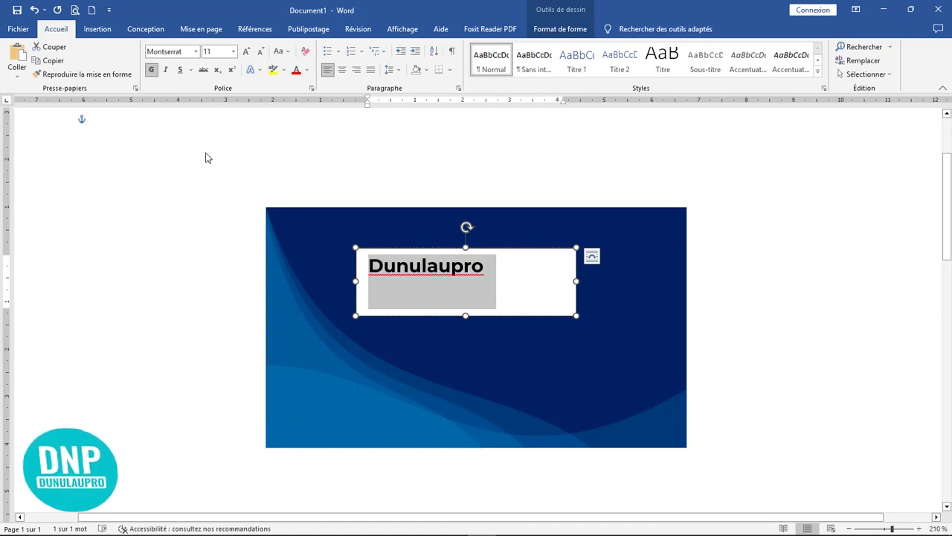
pyautogui.hotkey('ctrl', 'shift', 'a')
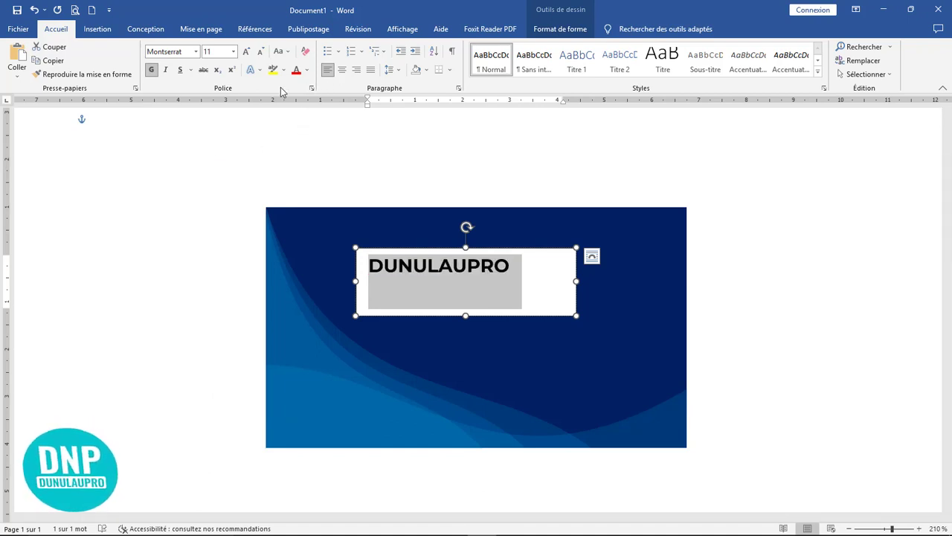
pyautogui.click(247, 51)
pyautogui.click(246, 51)
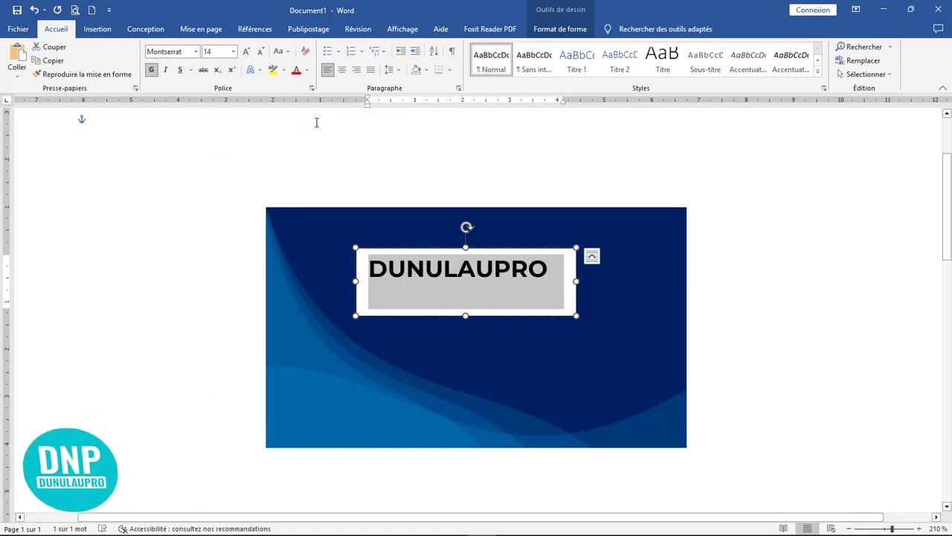
pyautogui.click(341, 71)
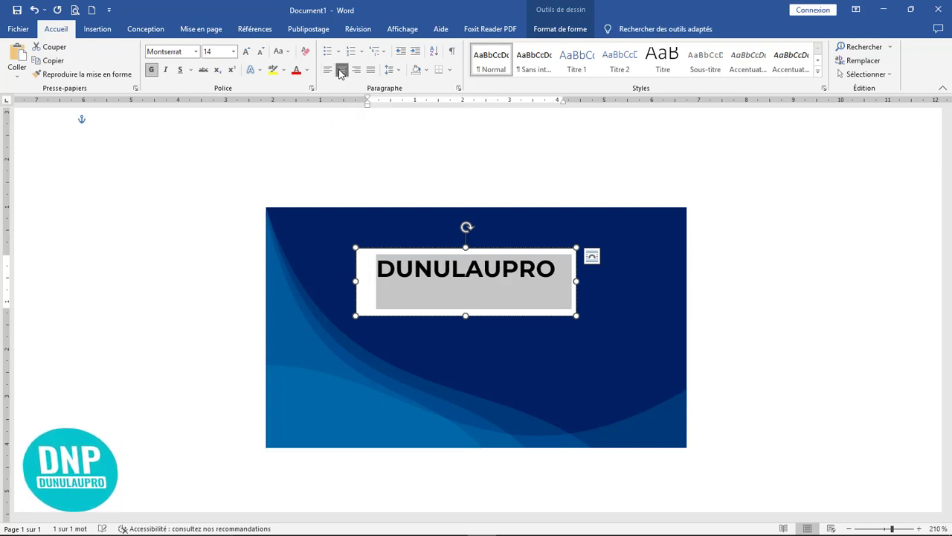
pyautogui.moveTo(466, 314); pyautogui.dragTo(466, 290)
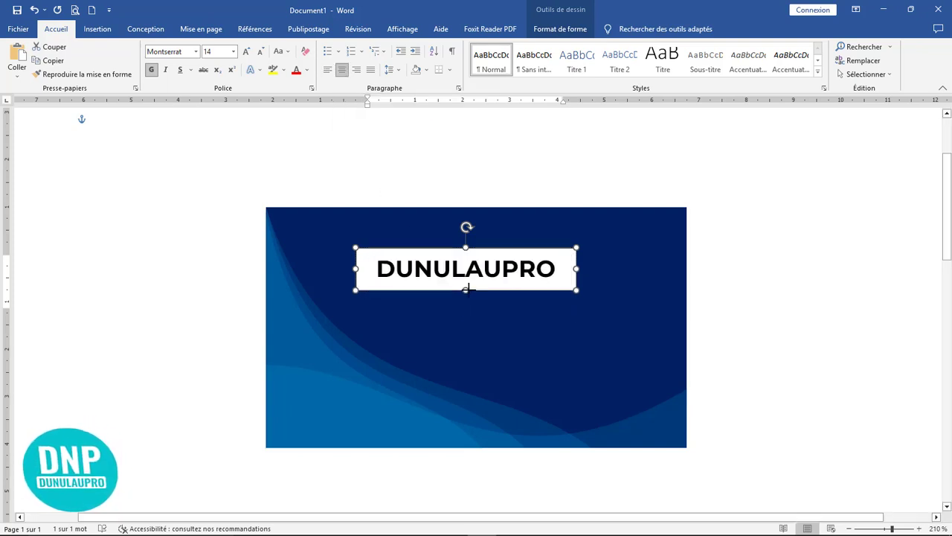
pyautogui.moveTo(357, 269)
pyautogui.mouseDown()
pyautogui.moveTo(371, 269)
pyautogui.moveTo(363, 279)
pyautogui.mouseUp()
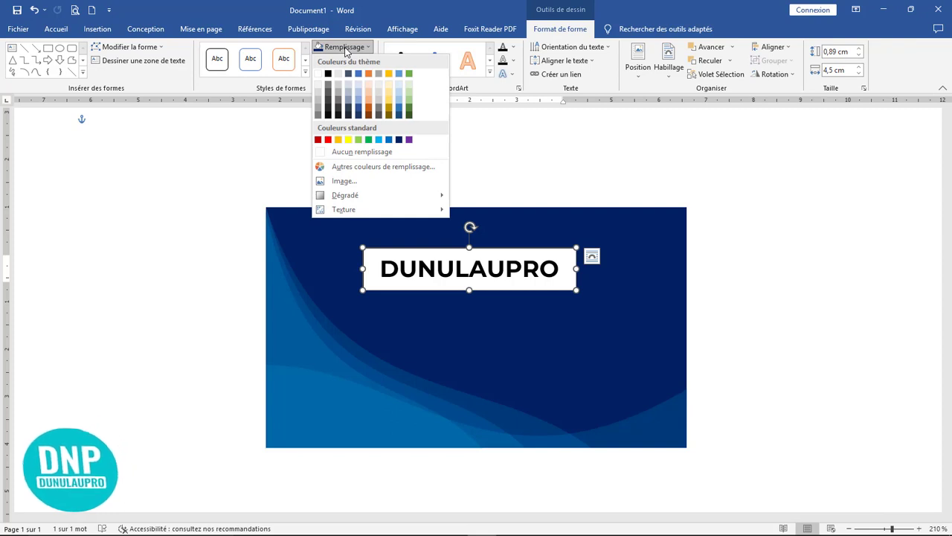
# Give the title box no fill, no outline and white text, fit it to 0,8 × 4,39 cm, then duplicate it below.
pyautogui.click(354, 153)
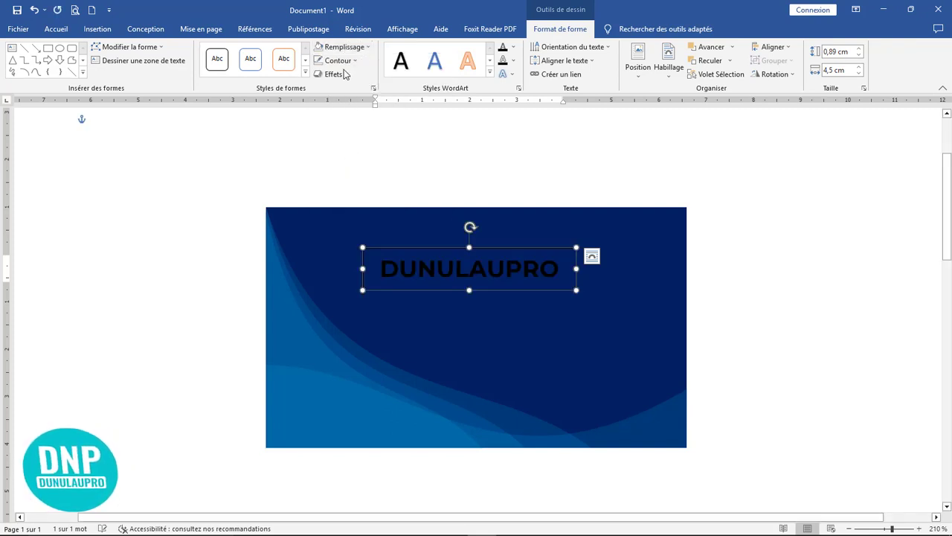
pyautogui.click(338, 60)
pyautogui.click(342, 164)
pyautogui.click(513, 49)
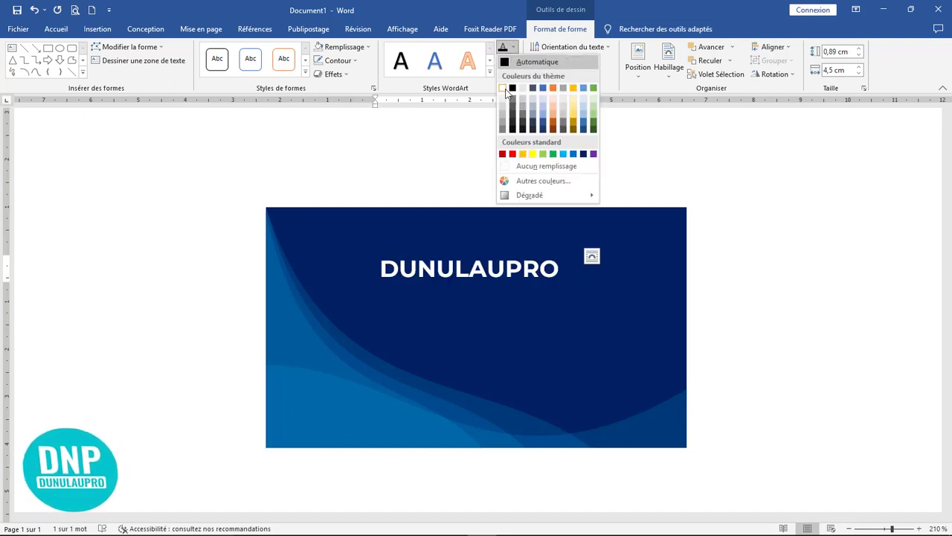
pyautogui.click(503, 89)
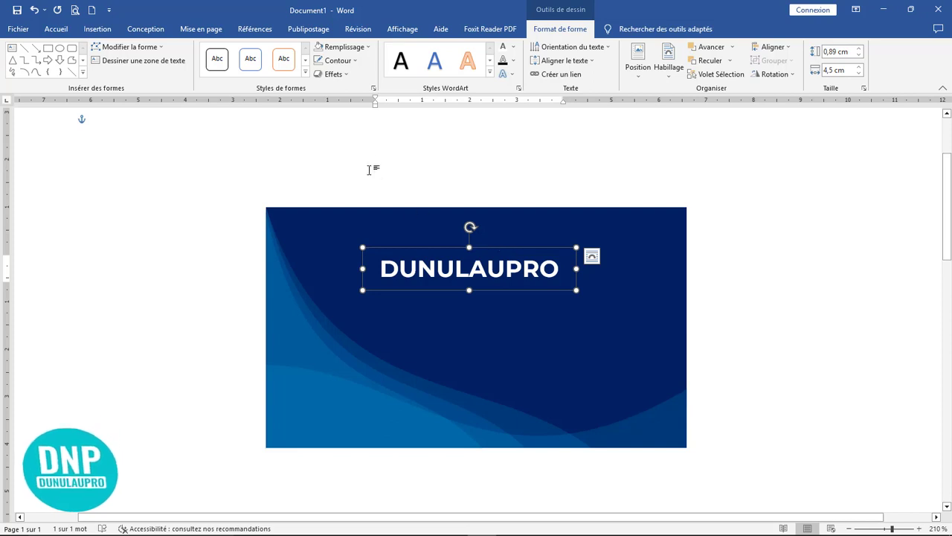
pyautogui.click(374, 89)
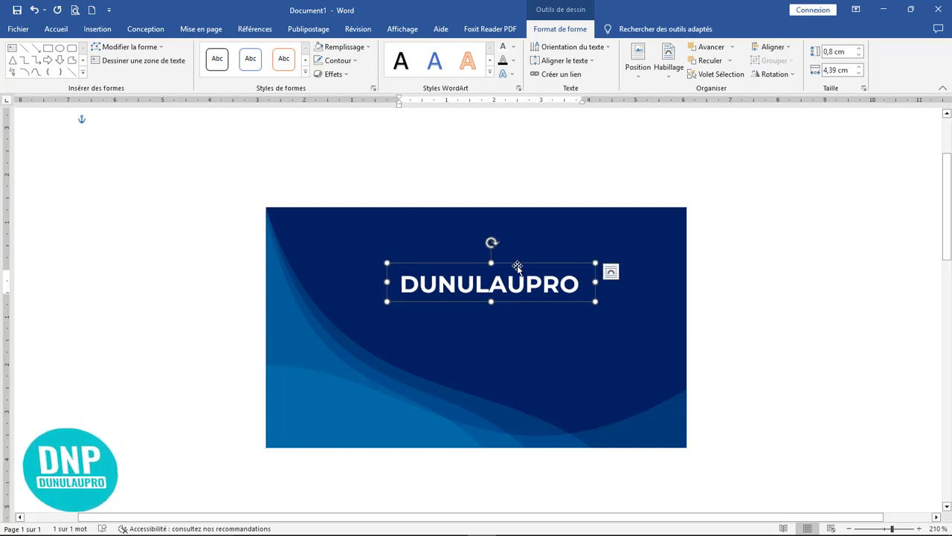
pyautogui.moveTo(506, 308); pyautogui.dragTo(501, 331)
# Set the copied text to 7 pt Montserrat ExtraLight, centred.
pyautogui.moveTo(577, 321); pyautogui.dragTo(398, 321)
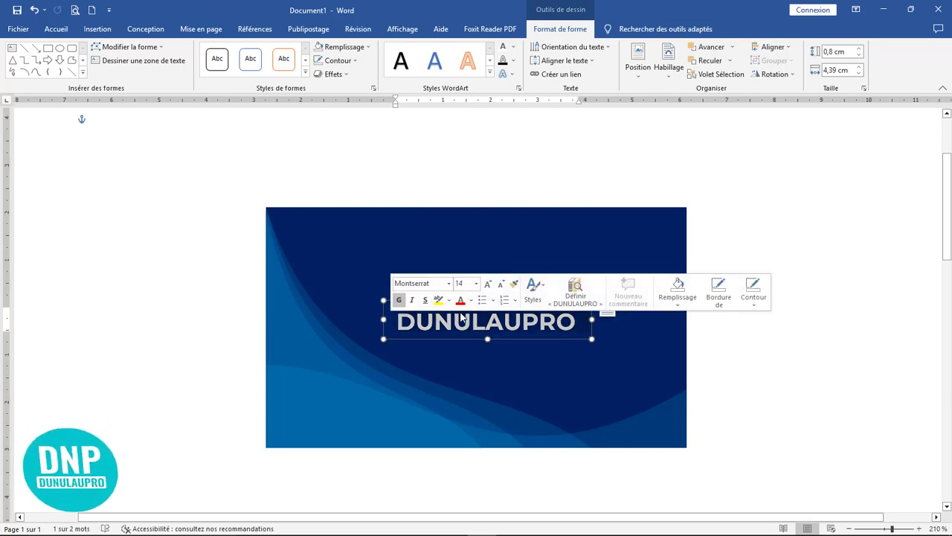
pyautogui.click(56, 29)
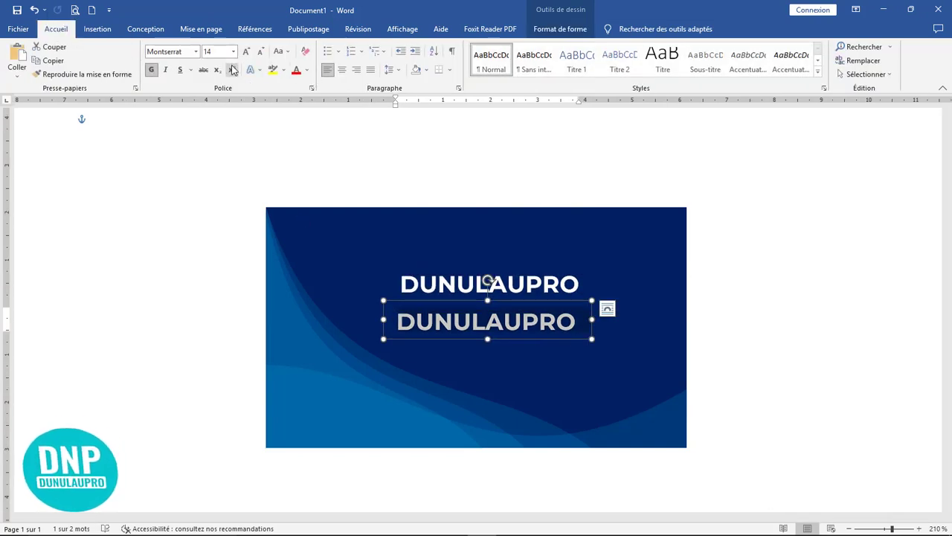
pyautogui.click(259, 51)
pyautogui.click(260, 51)
pyautogui.click(259, 51)
pyautogui.click(260, 52)
pyautogui.click(259, 51)
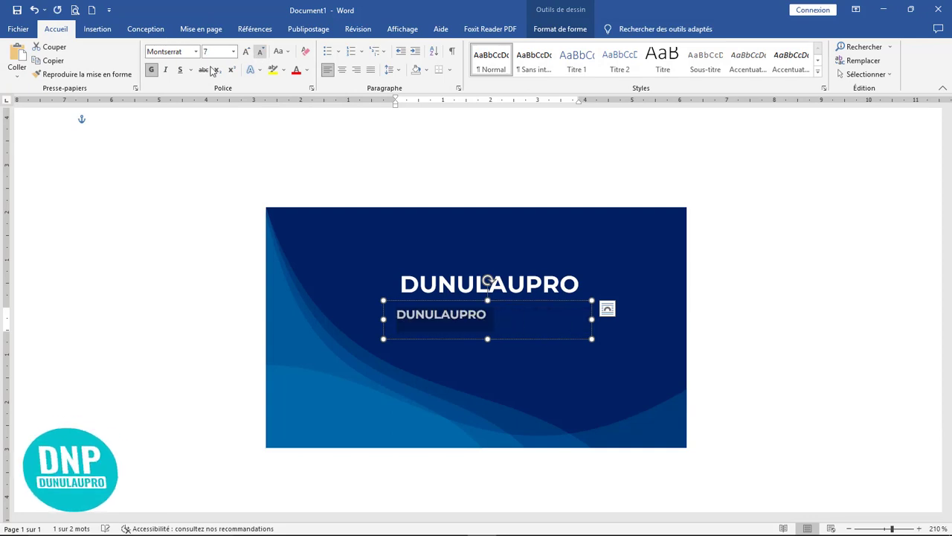
pyautogui.click(260, 52)
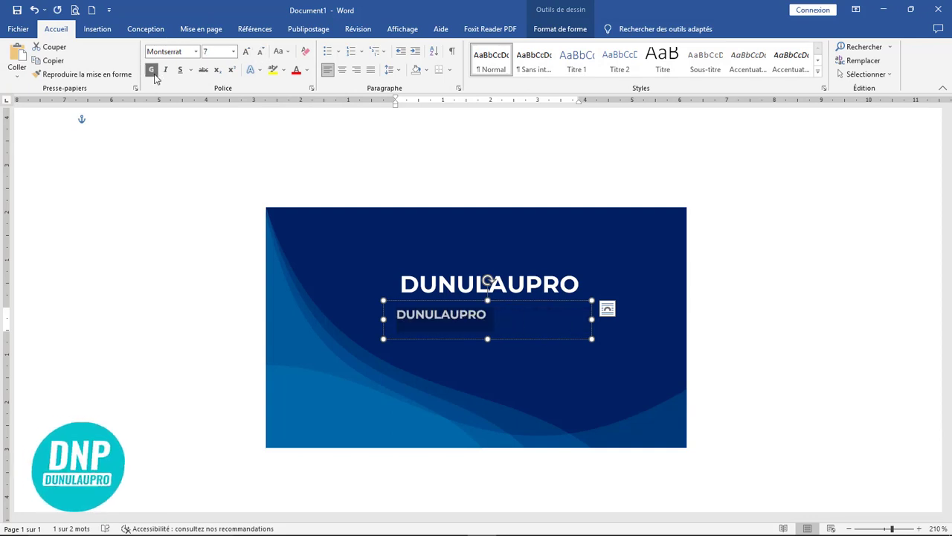
pyautogui.click(195, 51)
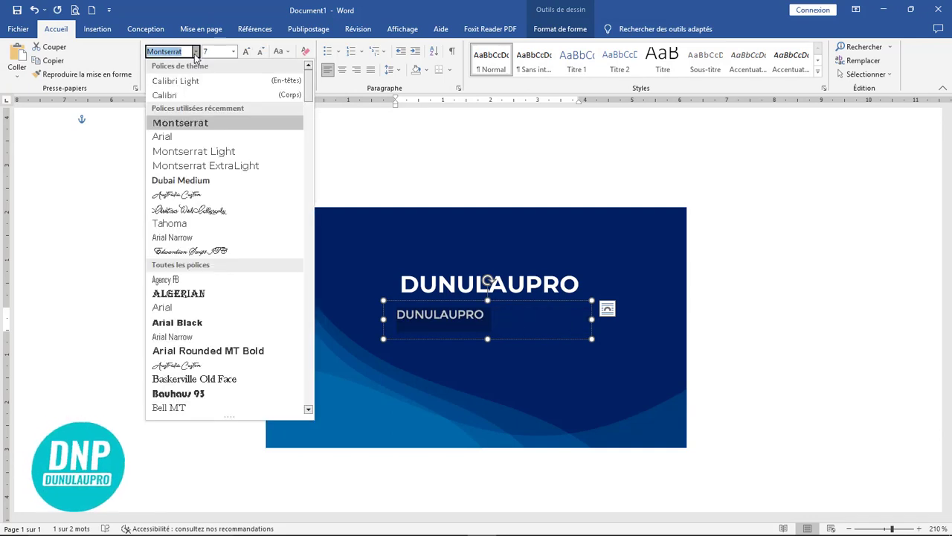
pyautogui.click(223, 165)
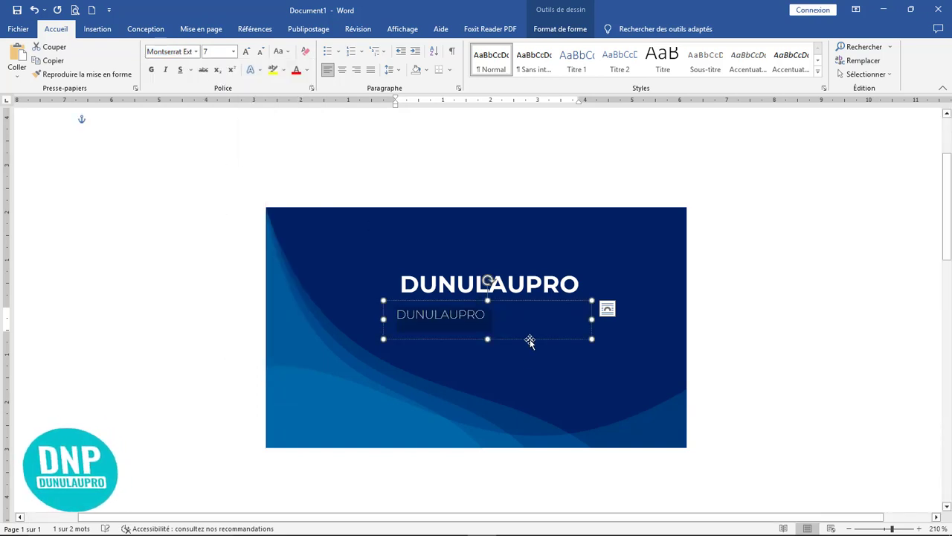
pyautogui.click(343, 72)
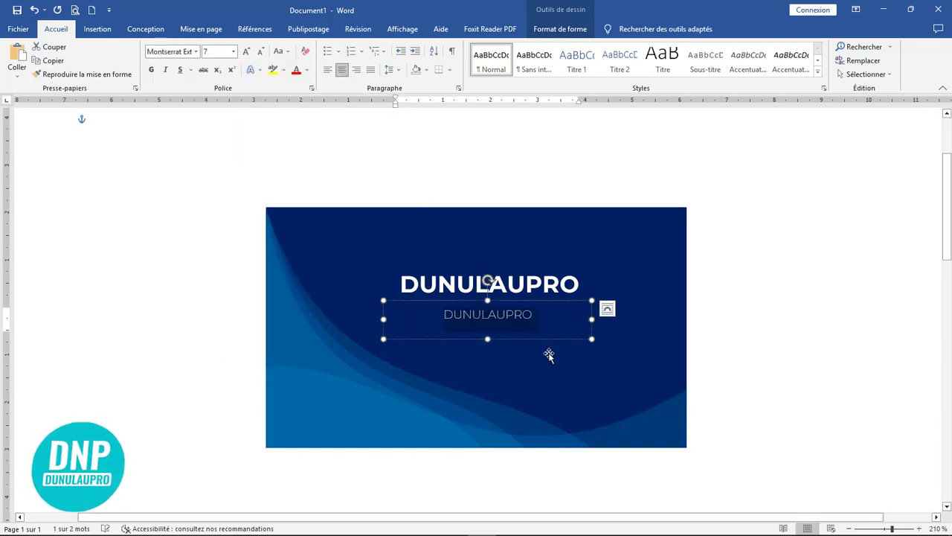
# Replace it with 'Fier de vous servir' in capitals at 7 pt, nudged up under the title.
pyautogui.click(537, 314)
pyautogui.moveTo(537, 314); pyautogui.dragTo(410, 308)
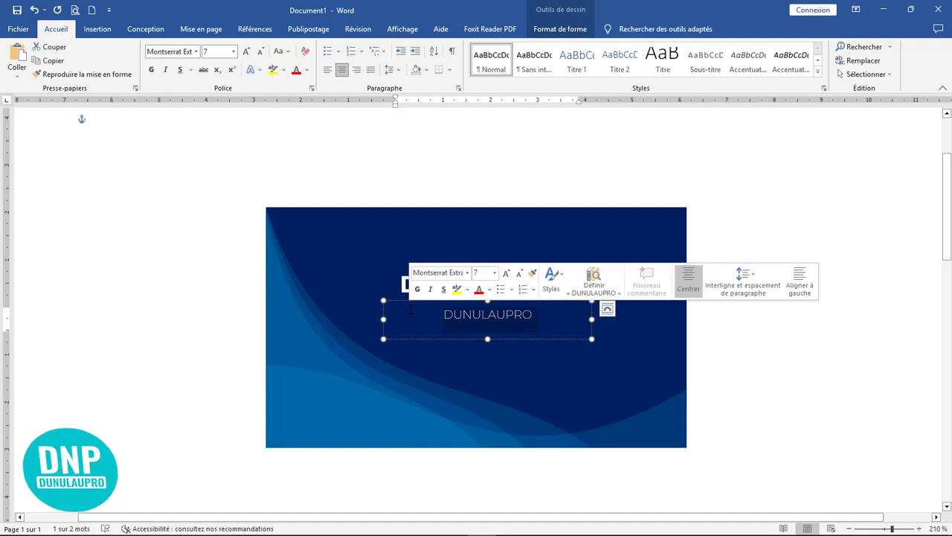
pyautogui.press('BackSpace')
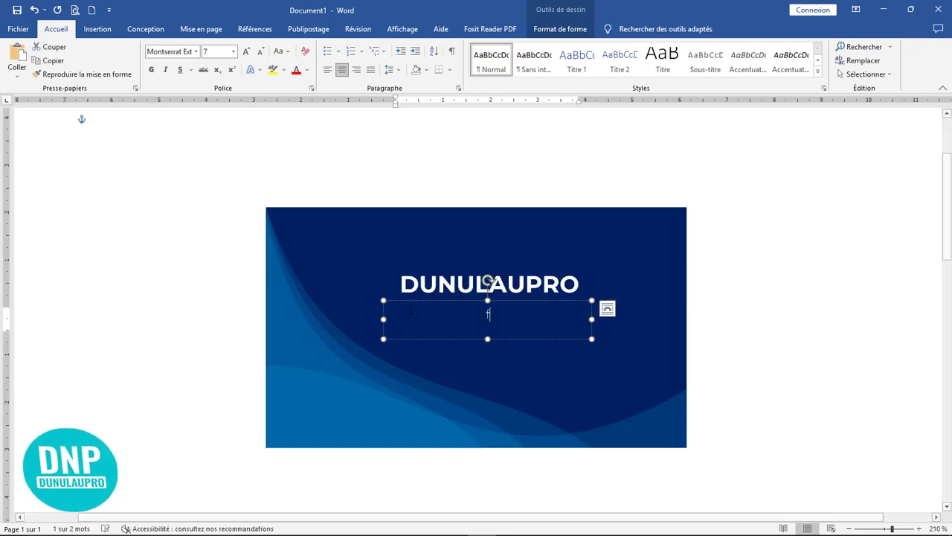
pyautogui.write('Fier de vo')
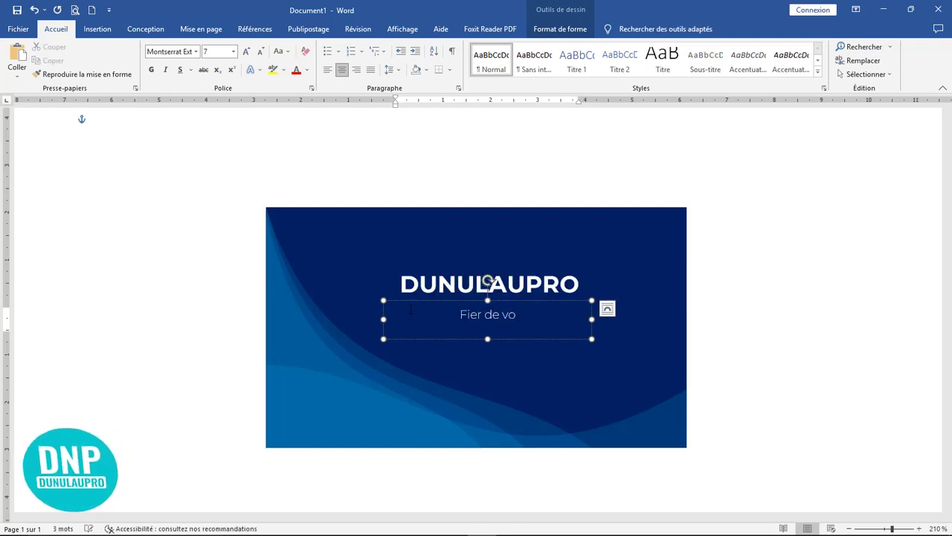
pyautogui.write('us servir')
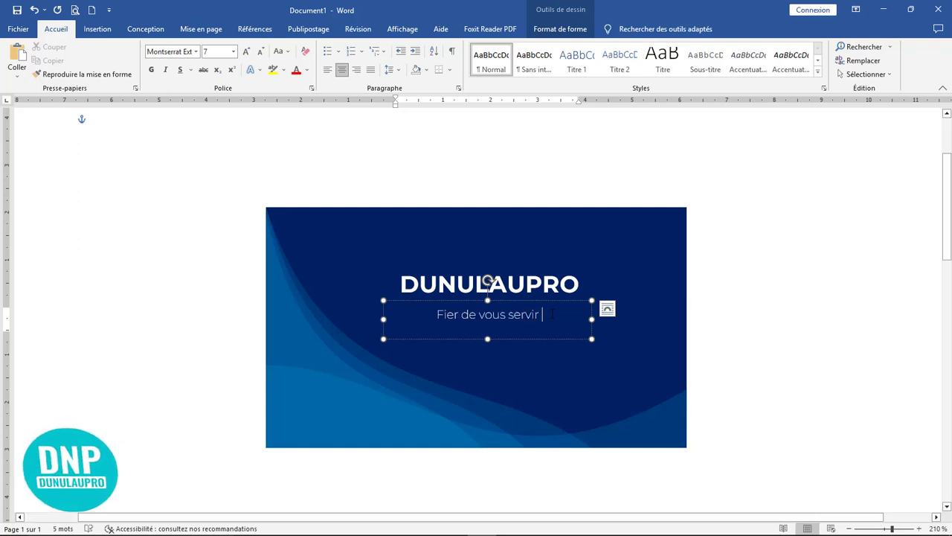
pyautogui.moveTo(552, 313); pyautogui.dragTo(434, 315)
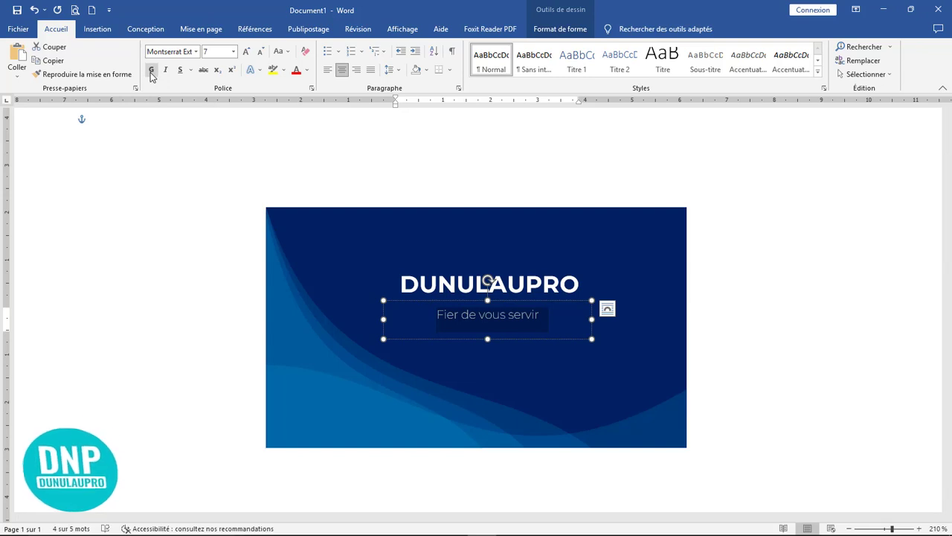
pyautogui.hotkey('shift', 'F3')
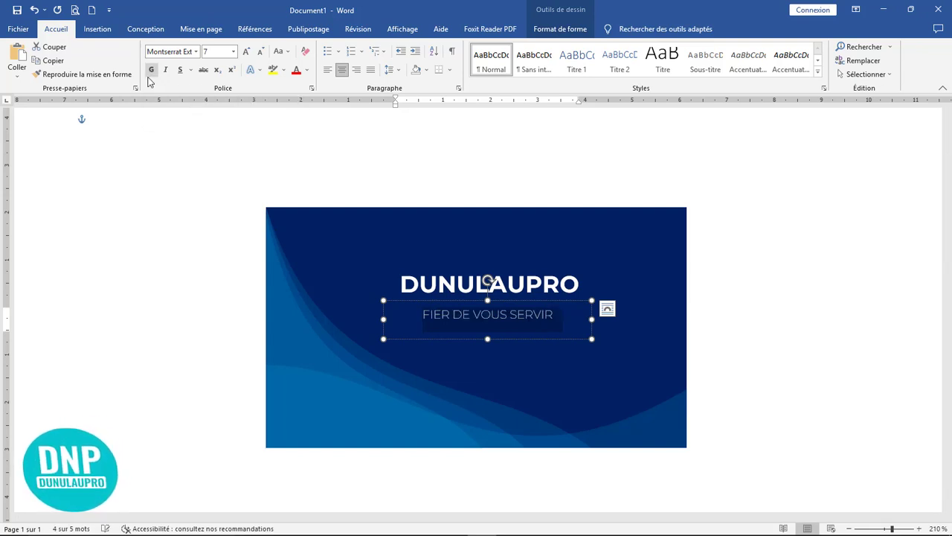
pyautogui.click(260, 51)
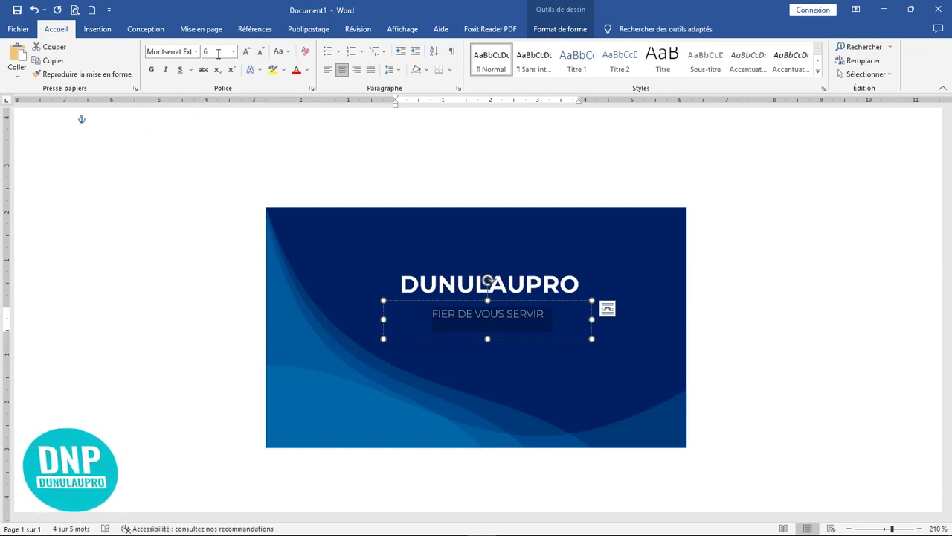
pyautogui.click(246, 52)
pyautogui.click(462, 315)
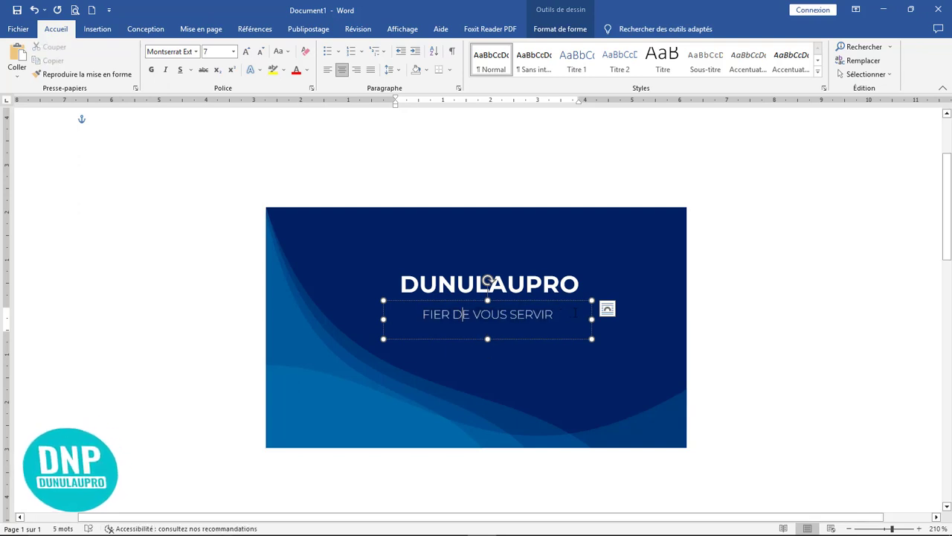
pyautogui.moveTo(580, 301); pyautogui.dragTo(579, 297)
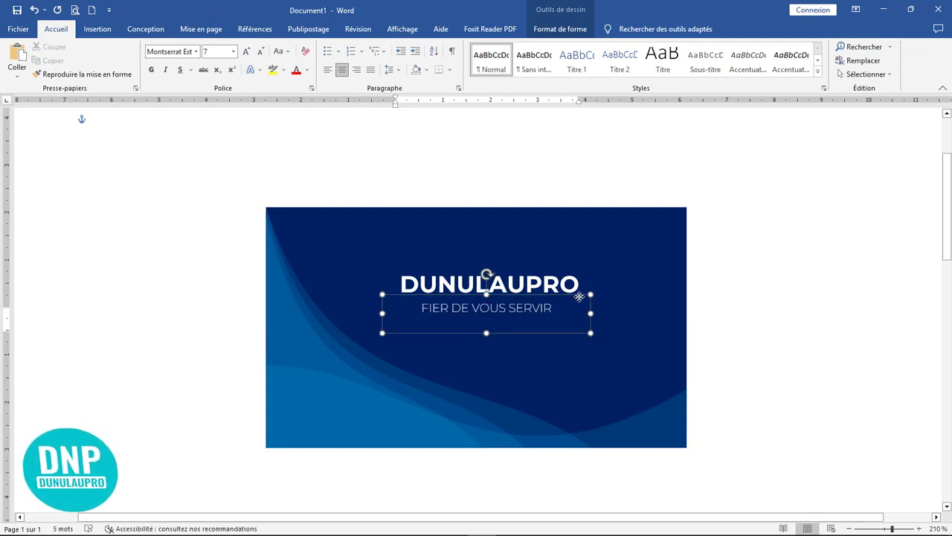
# Group the DUNULAUPRO title and tagline boxes and move the group lower toward the card's centre.
pyautogui.click(578, 296)
pyautogui.click(486, 283)
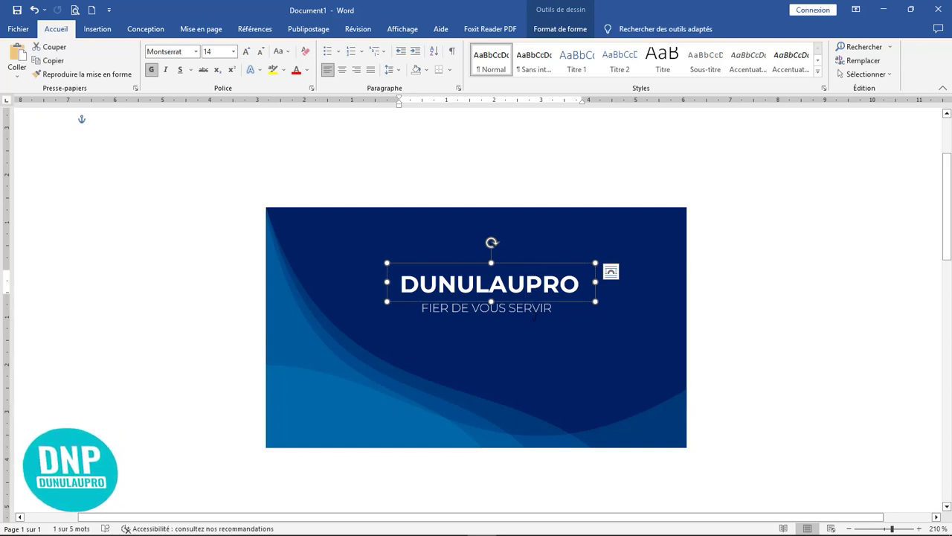
pyautogui.keyDown('shift'); pyautogui.click(536, 333); pyautogui.keyUp('shift')
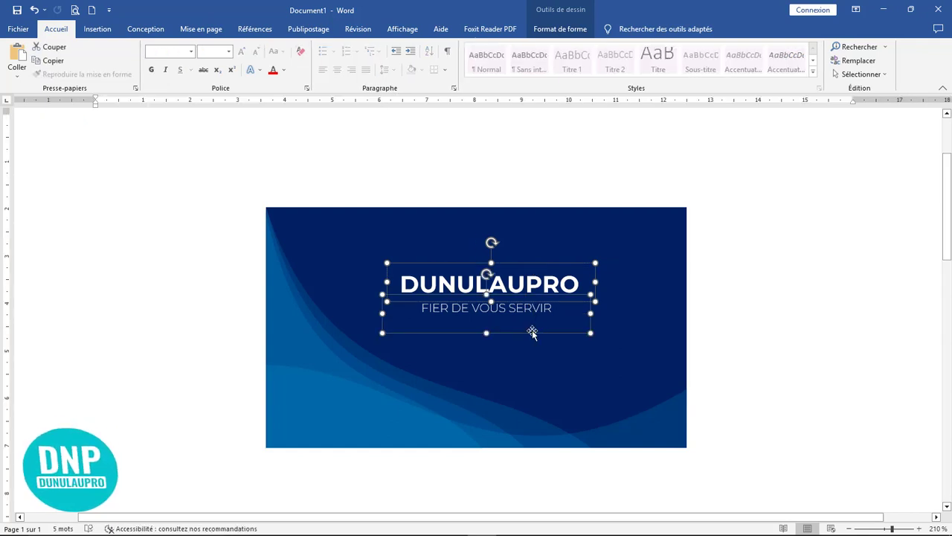
pyautogui.moveTo(532, 331); pyautogui.dragTo(528, 329)
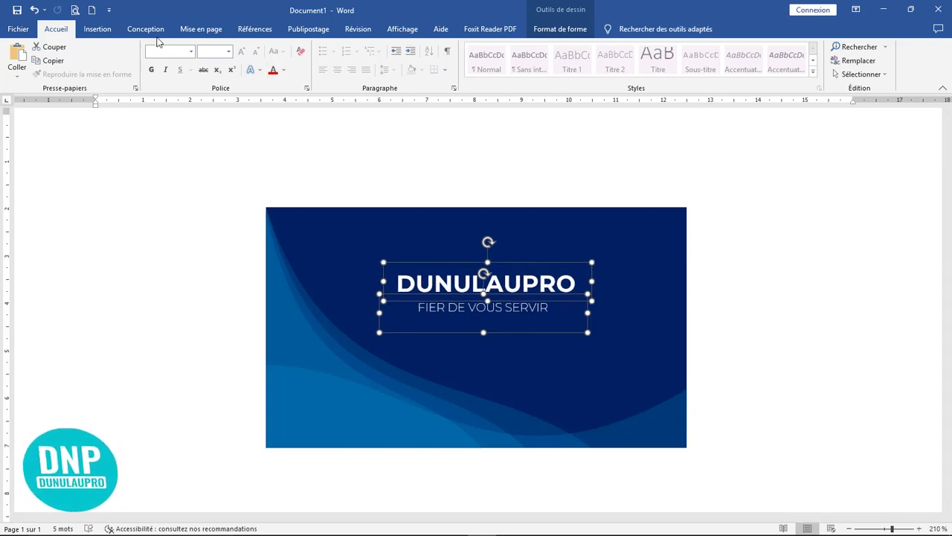
pyautogui.click(576, 31)
pyautogui.click(773, 61)
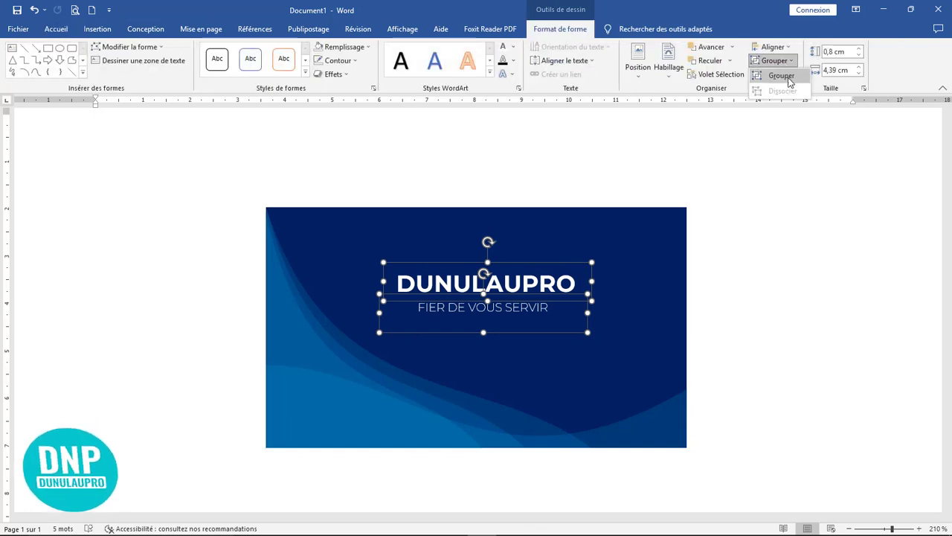
pyautogui.click(787, 74)
pyautogui.moveTo(549, 259); pyautogui.dragTo(555, 294)
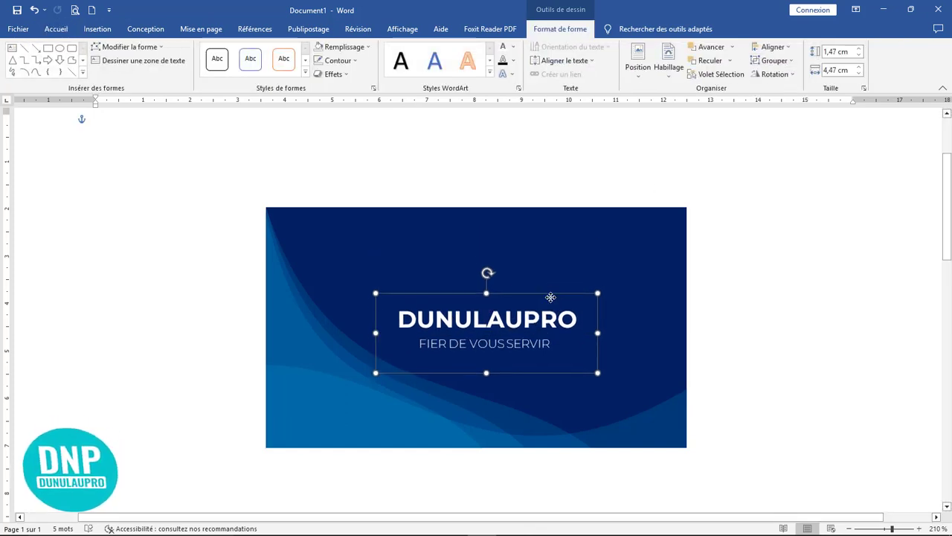
pyautogui.click(777, 319)
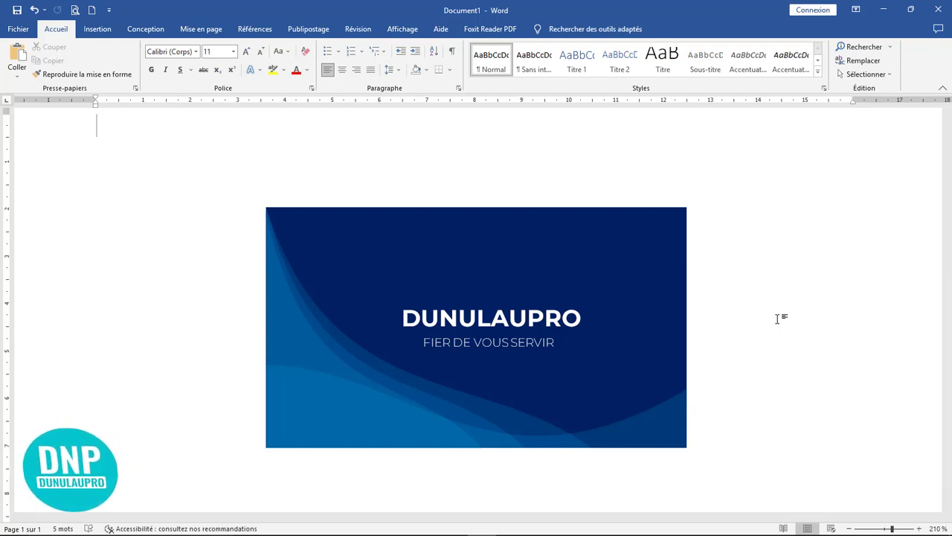
# Draw a rectangle on the card above the DUNULAUPRO title.
pyautogui.click(97, 29)
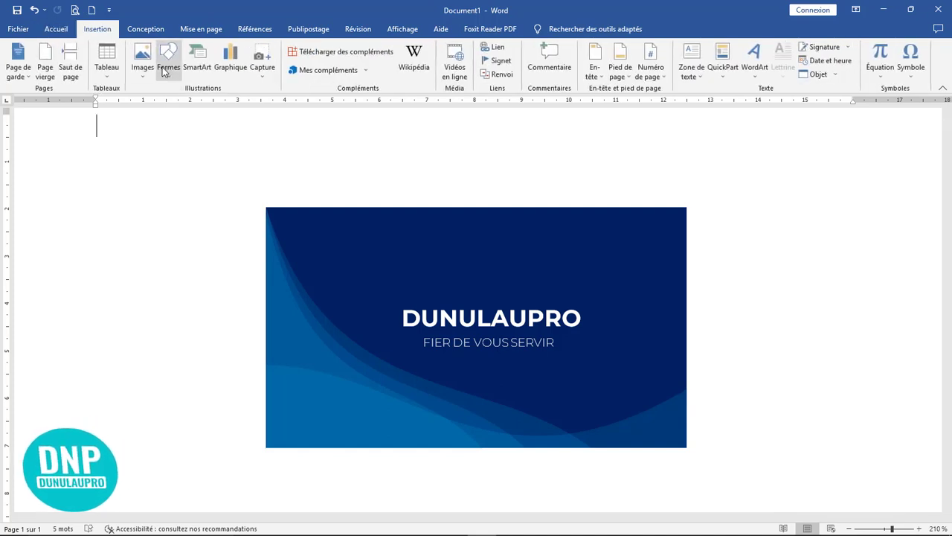
pyautogui.click(167, 68)
pyautogui.click(198, 101)
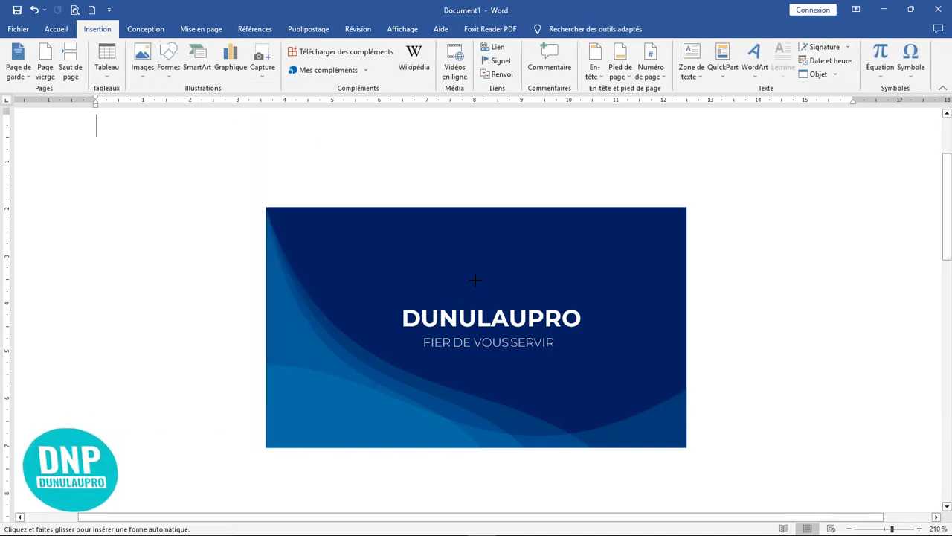
pyautogui.moveTo(456, 229)
pyautogui.mouseDown()
pyautogui.moveTo(574, 293)
pyautogui.moveTo(539, 294)
pyautogui.mouseUp()
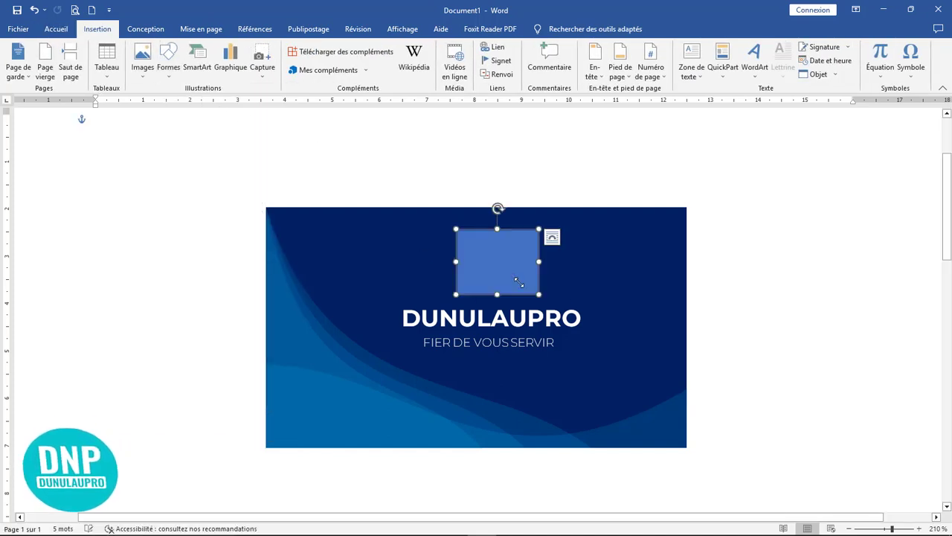
# Fill the rectangle with the LogoMakr-8IRQV5 triangle logo image from local files.
pyautogui.rightClick(490, 254)
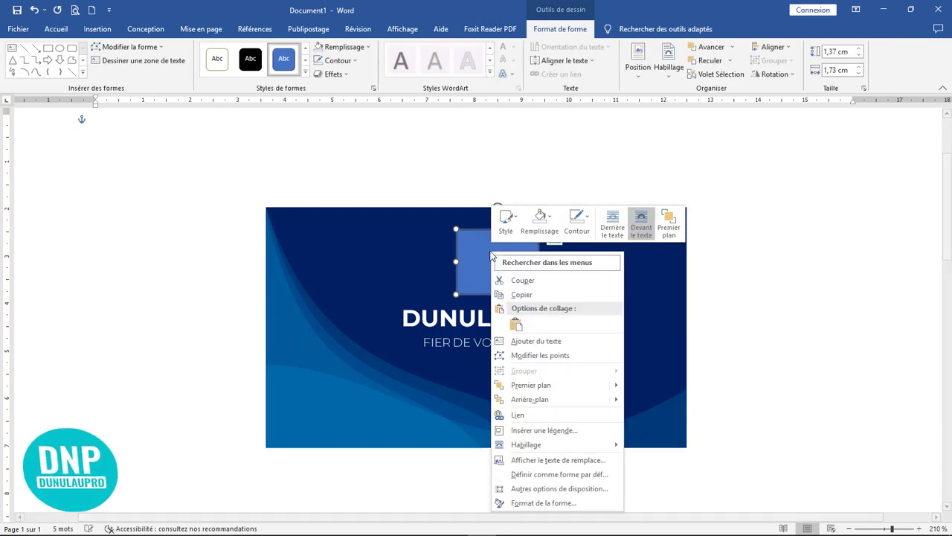
pyautogui.click(539, 224)
pyautogui.click(543, 367)
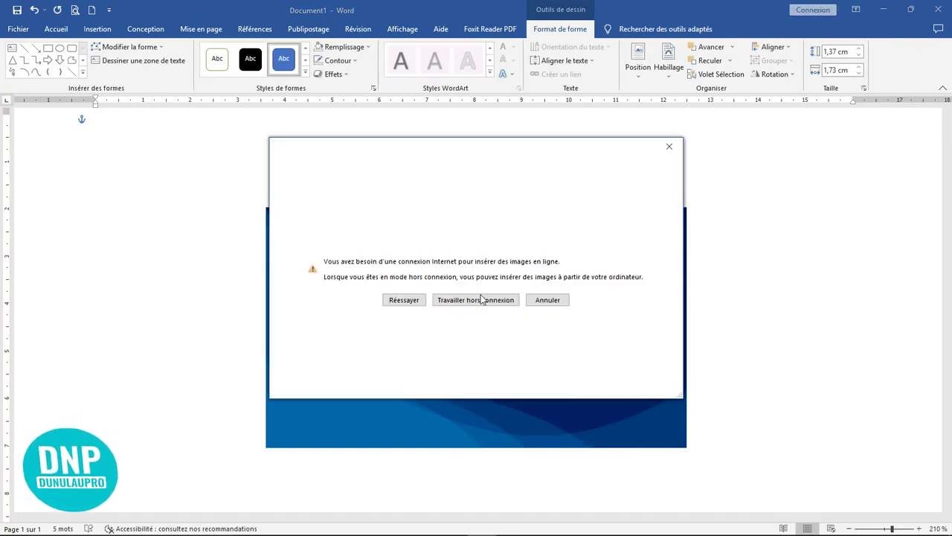
pyautogui.click(480, 298)
pyautogui.click(350, 92)
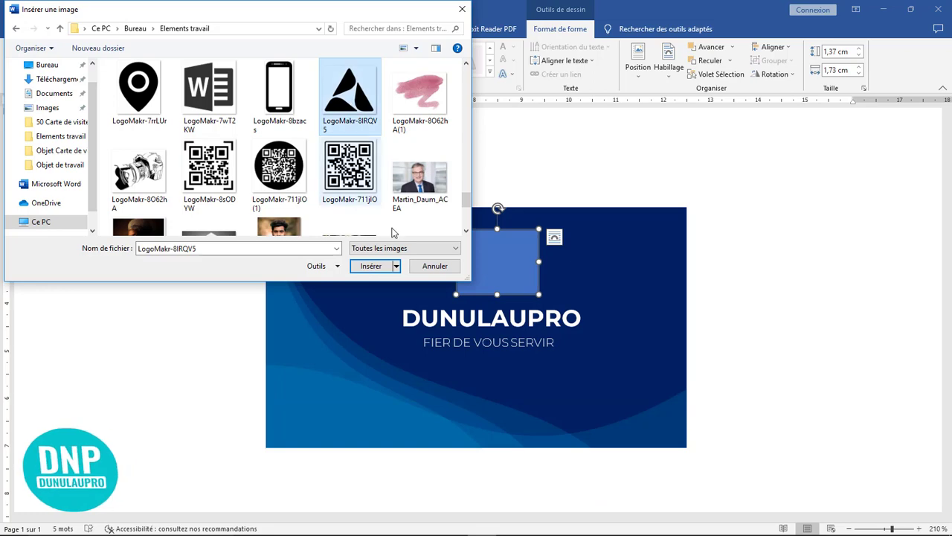
pyautogui.click(371, 266)
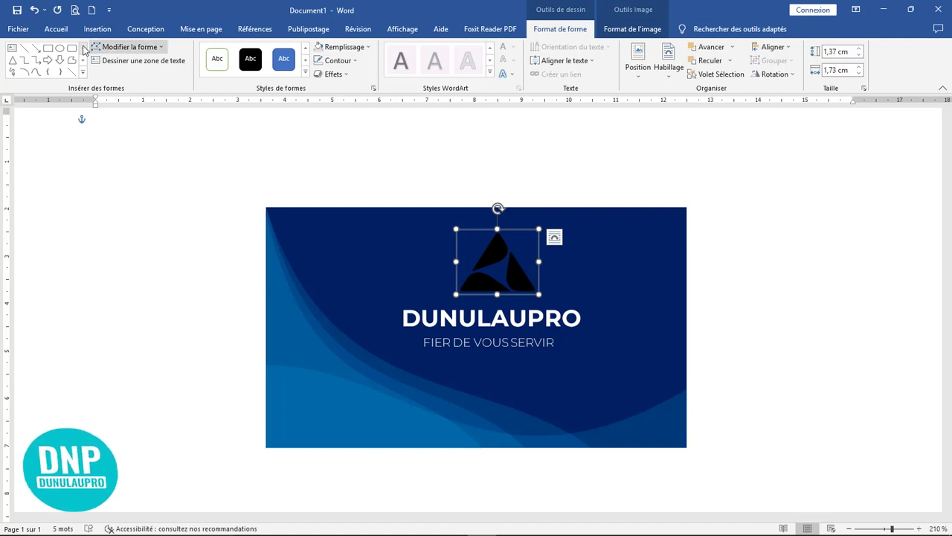
# Recolour the triangle logo with the light-blue swatch.
pyautogui.click(633, 29)
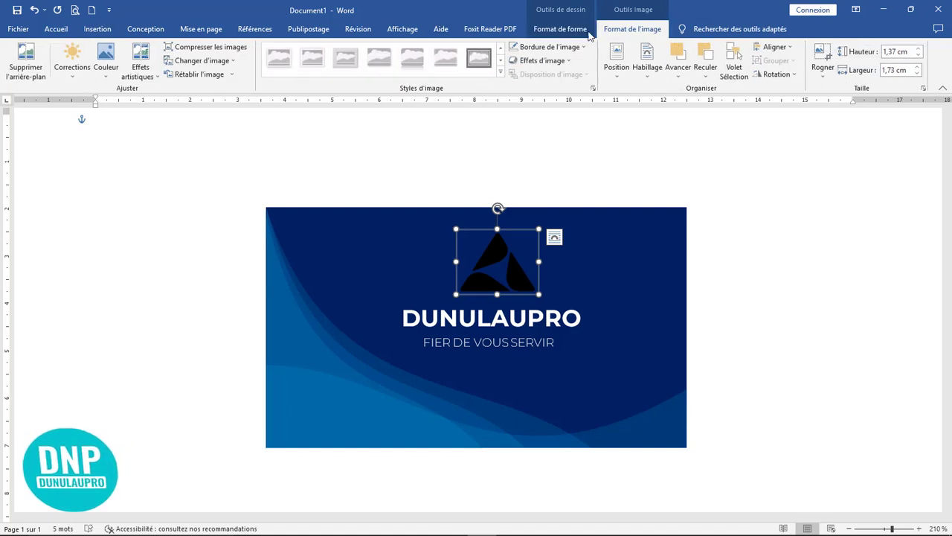
pyautogui.click(104, 74)
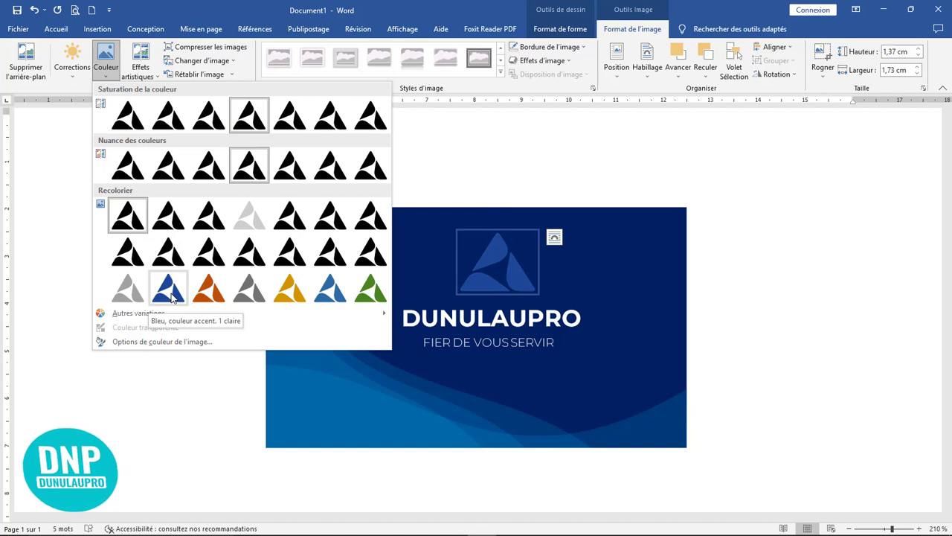
pyautogui.click(333, 295)
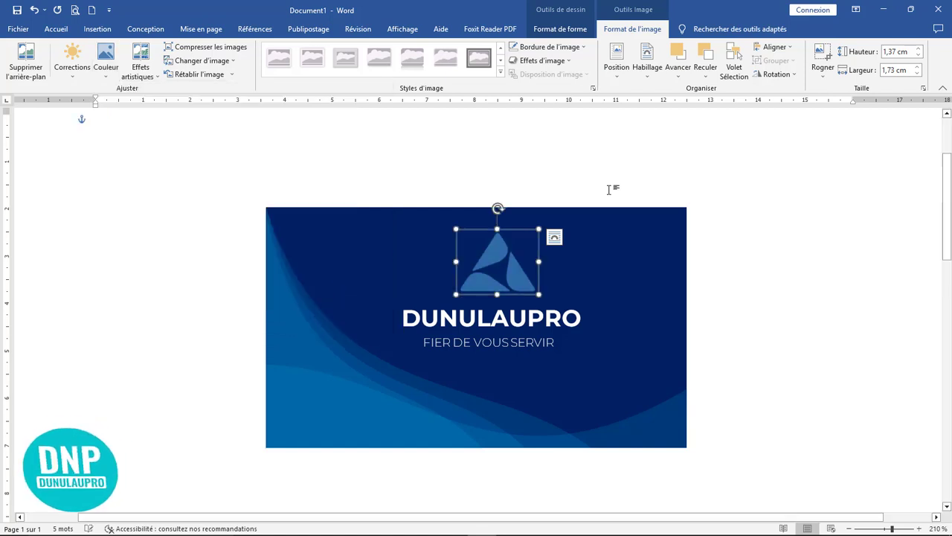
pyautogui.click(53, 35)
# Centre the triangle logo above the DUNULAUPRO name.
pyautogui.doubleClick(496, 232)
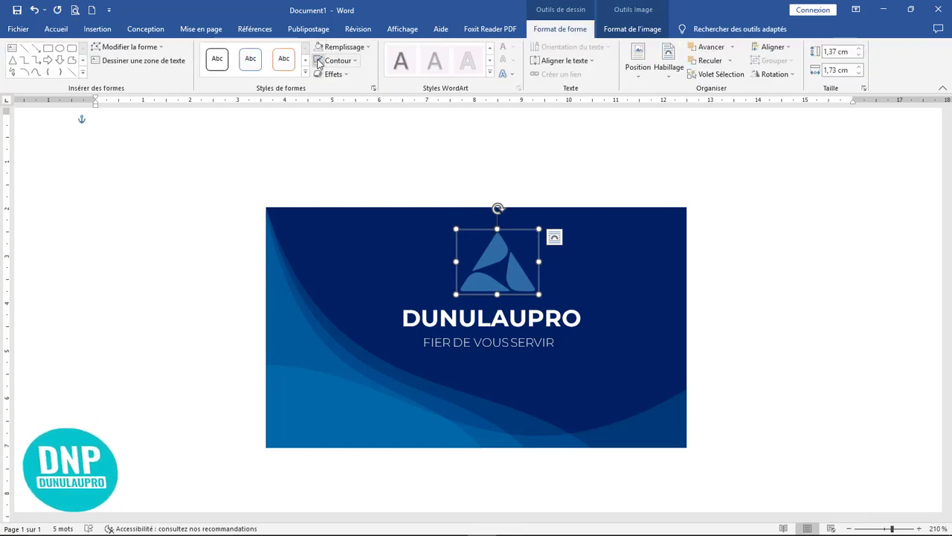
pyautogui.moveTo(514, 234); pyautogui.dragTo(499, 238)
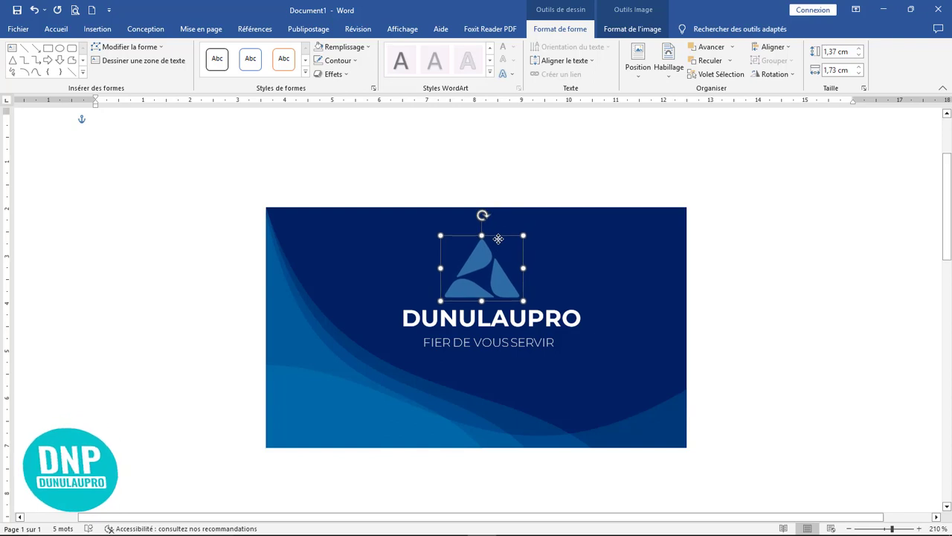
pyautogui.click(781, 325)
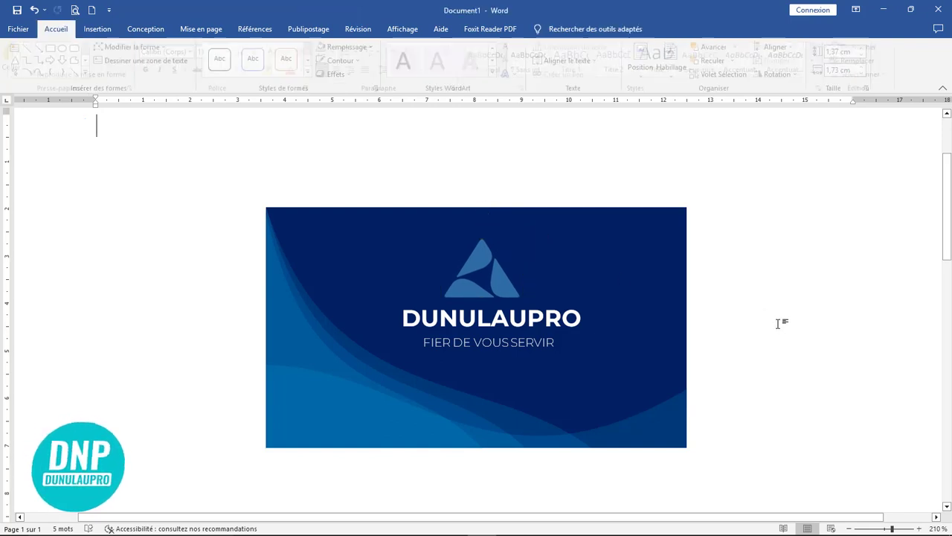
pyautogui.click(496, 282)
pyautogui.moveTo(495, 282); pyautogui.dragTo(506, 286)
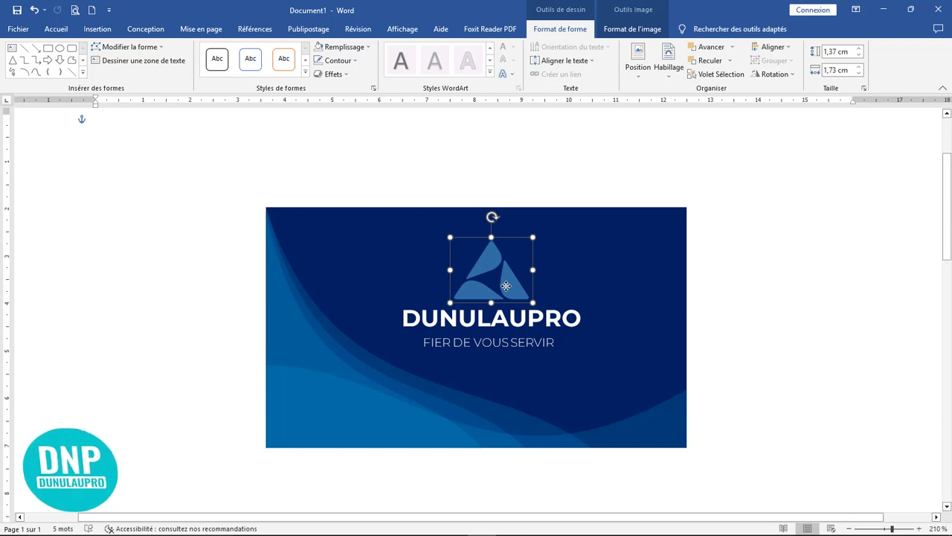
pyautogui.click(725, 325)
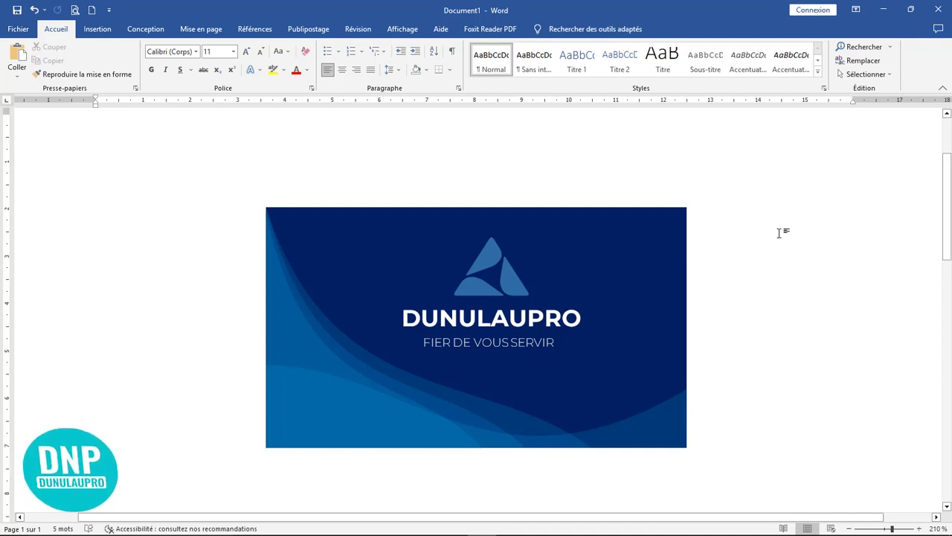
# Try selecting the card's background and wave shapes by clicking, then clear the selection.
pyautogui.click(360, 348)
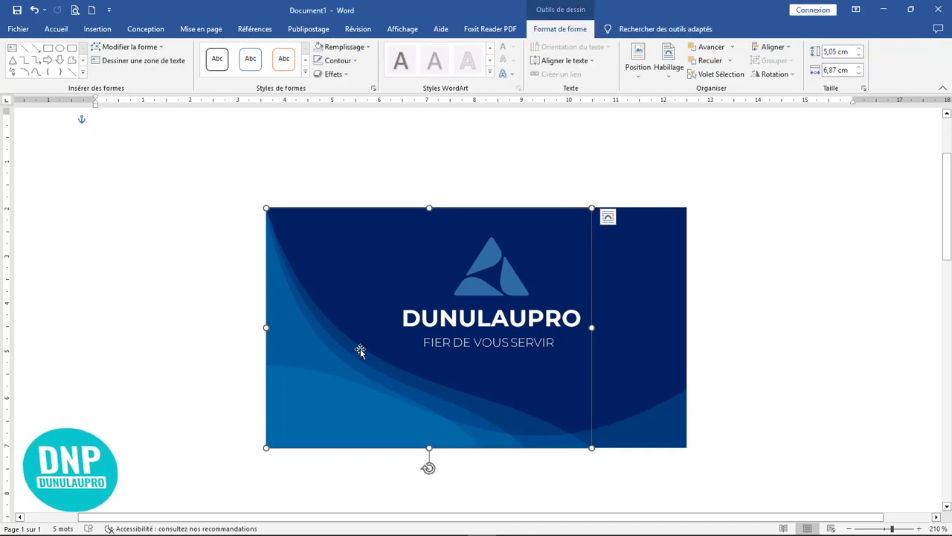
pyautogui.click(661, 425)
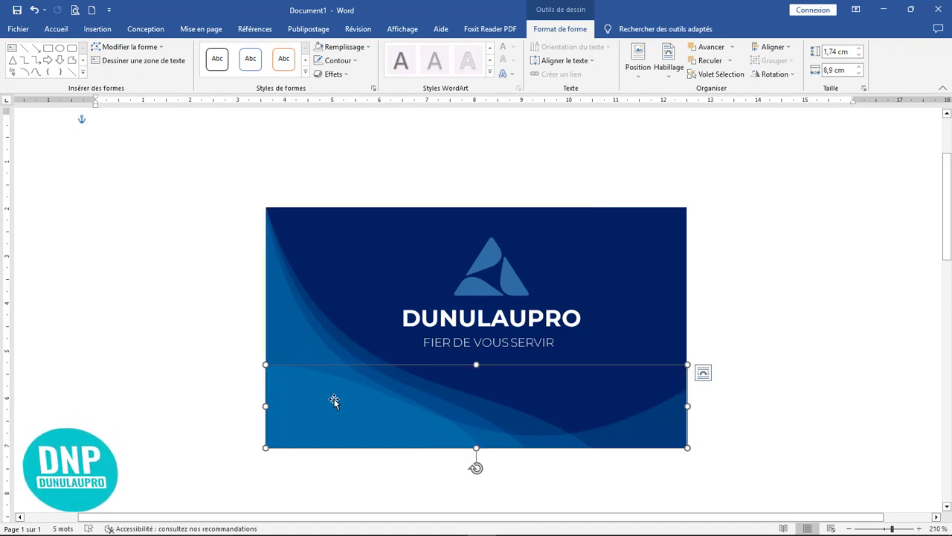
pyautogui.press('Escape')
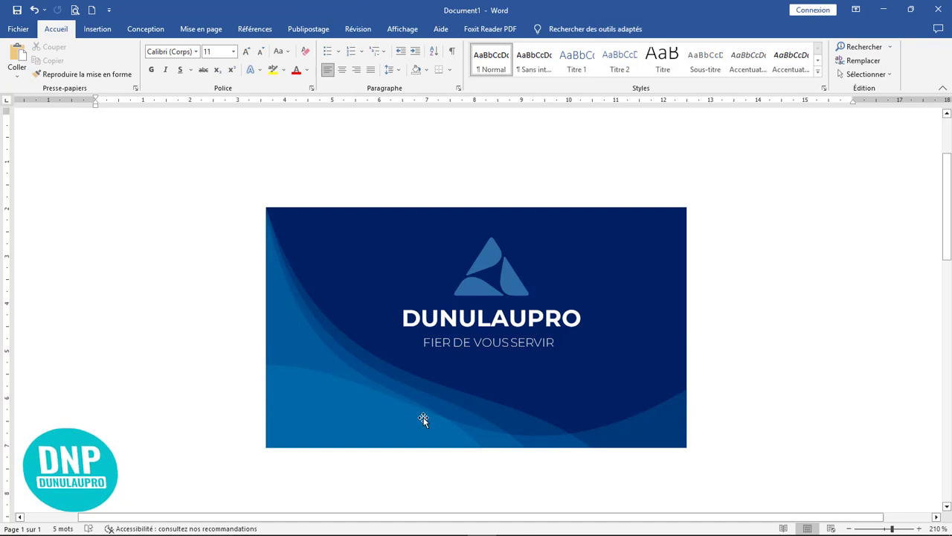
pyautogui.click(332, 391)
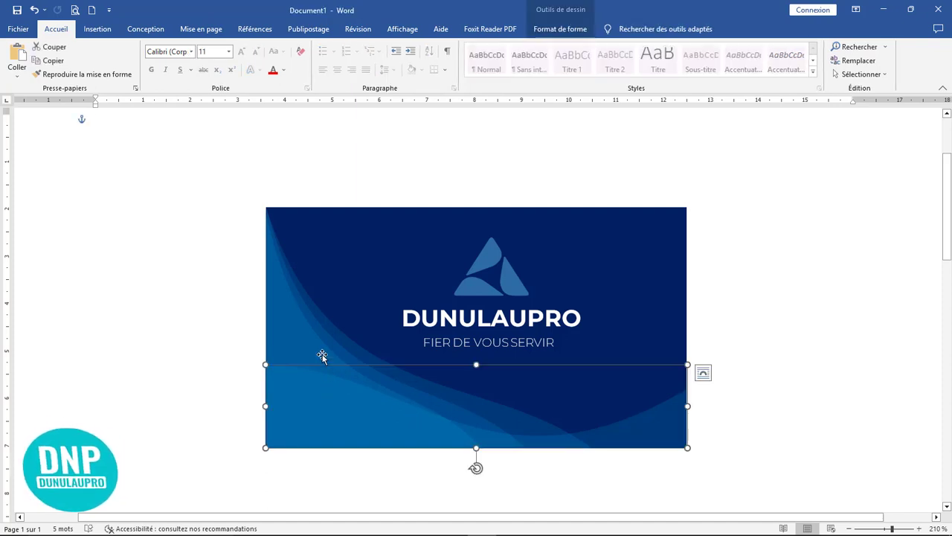
pyautogui.keyDown('shift'); pyautogui.click(325, 360); pyautogui.keyUp('shift')
pyautogui.keyDown('shift'); pyautogui.click(331, 339); pyautogui.keyUp('shift')
pyautogui.keyDown('shift'); pyautogui.click(330, 338); pyautogui.keyUp('shift')
pyautogui.keyDown('shift'); pyautogui.click(337, 333); pyautogui.keyUp('shift')
pyautogui.keyDown('shift'); pyautogui.click(336, 340); pyautogui.keyUp('shift')
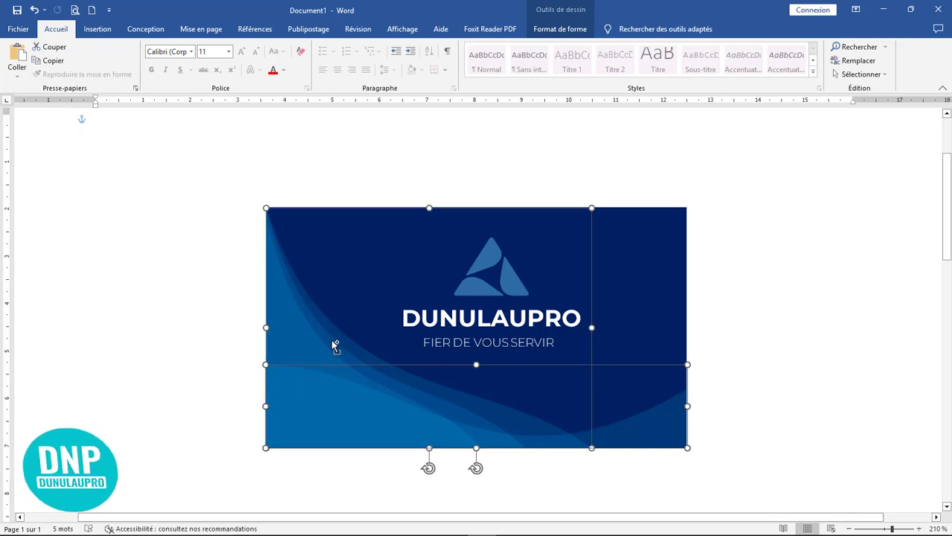
pyautogui.click(760, 301)
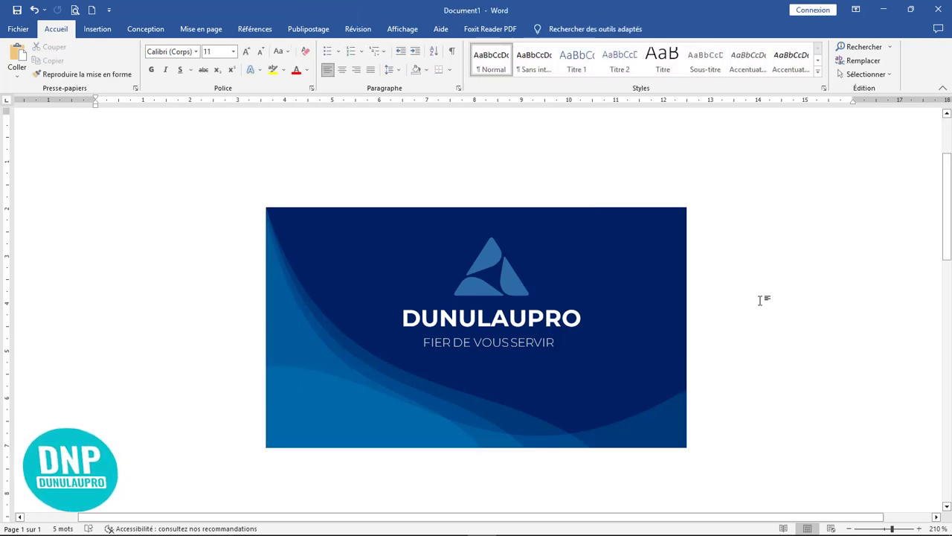
# Turn on Sélectionner les objets mode and marquee-select every object on the card.
pyautogui.click(98, 29)
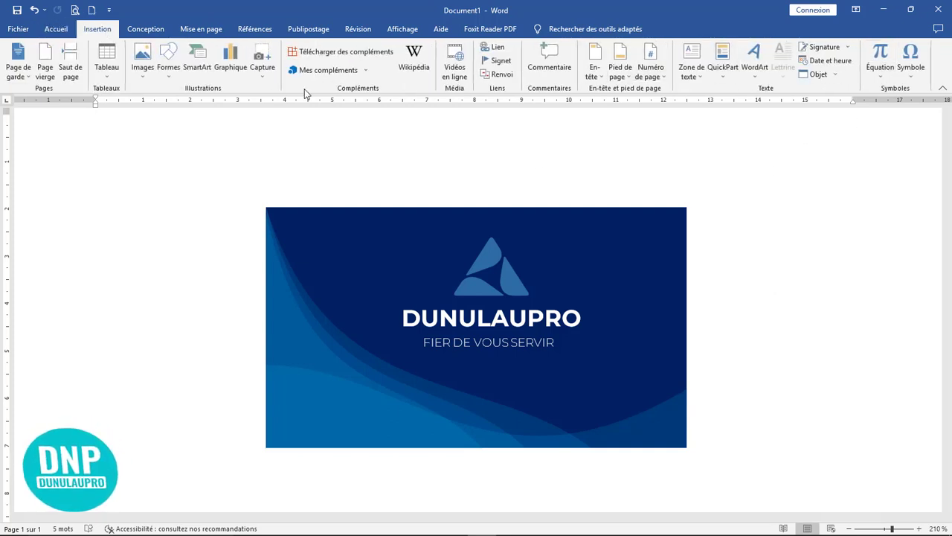
pyautogui.click(56, 29)
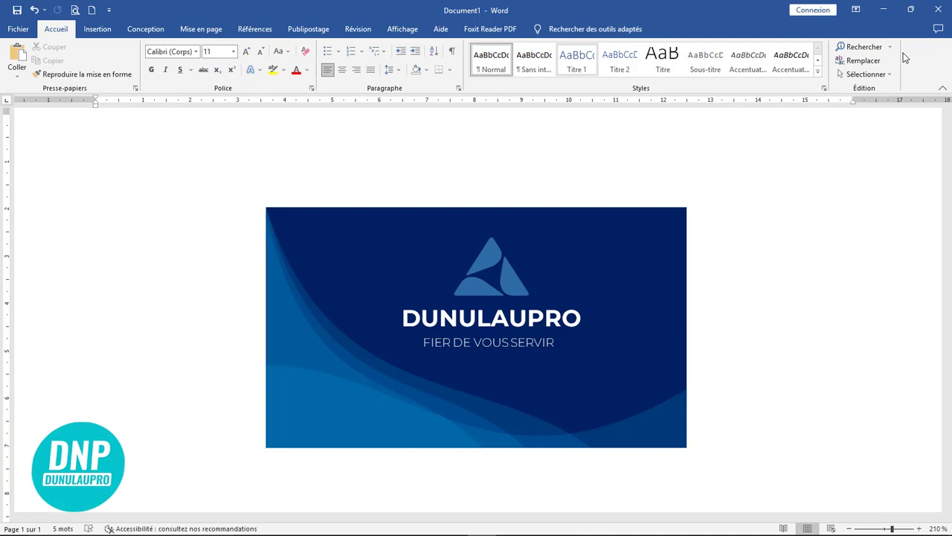
pyautogui.click(864, 74)
pyautogui.click(774, 99)
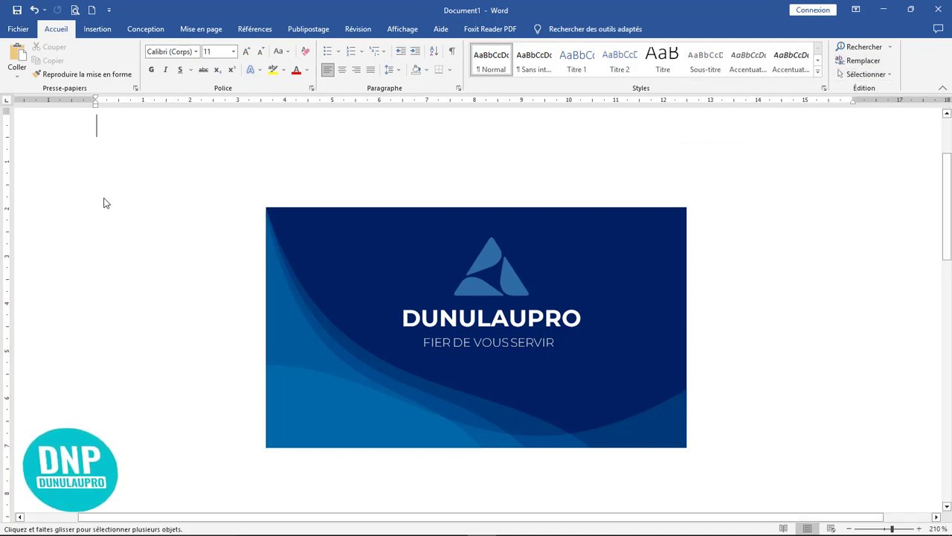
pyautogui.moveTo(123, 140); pyautogui.dragTo(808, 503)
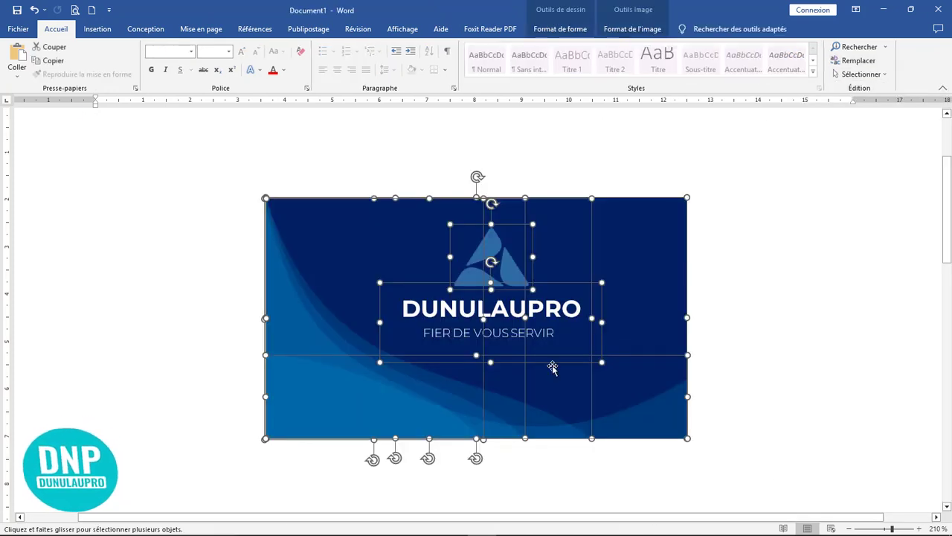
# Group the card's background, waves, logo and text into one 5,11 × 8,93 cm object.
pyautogui.click(564, 29)
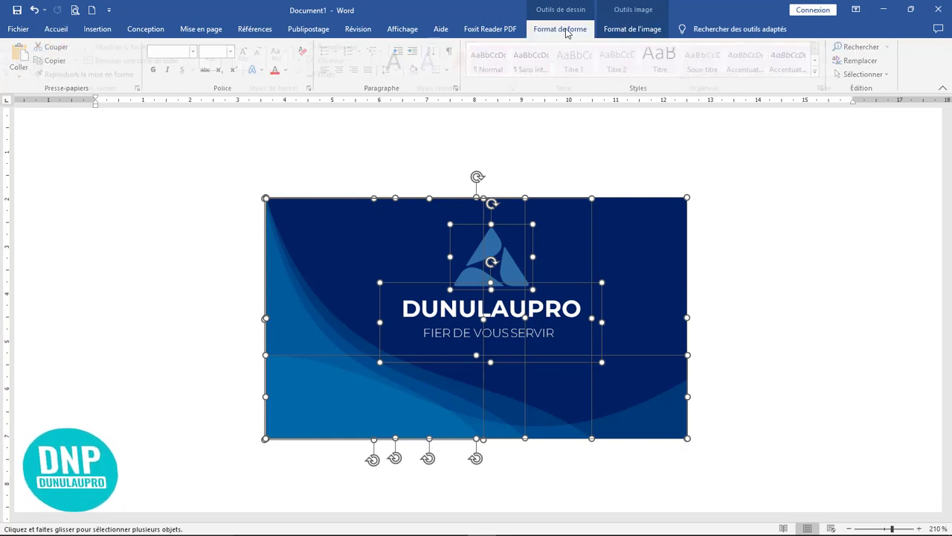
pyautogui.click(774, 60)
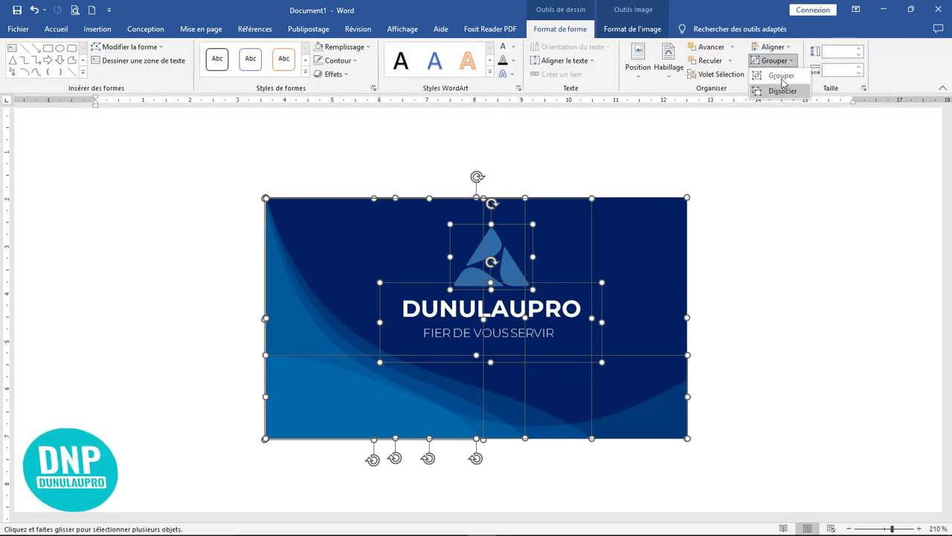
pyautogui.click(781, 76)
pyautogui.keyDown('ctrl'); pyautogui.scroll(-13, 764, 253); pyautogui.keyUp('ctrl')
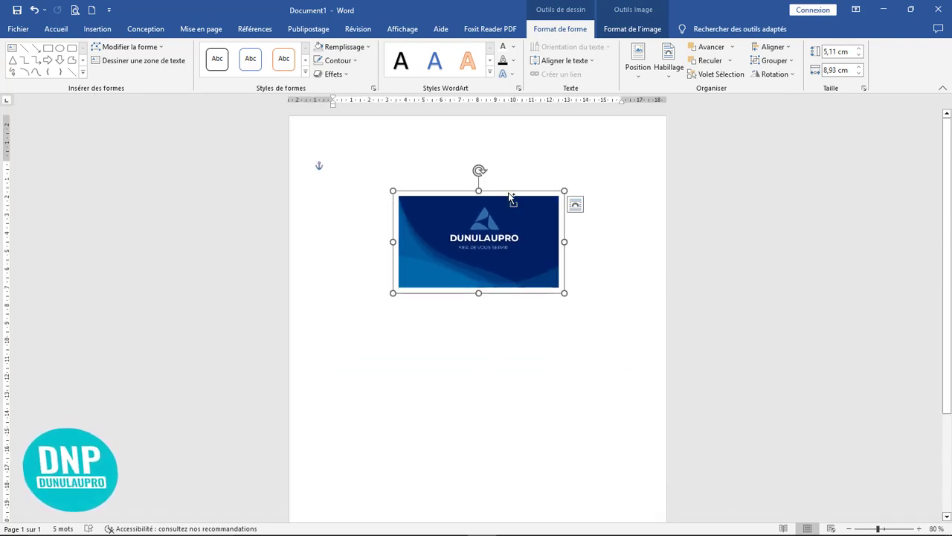
# Ctrl-drag a copy of the card below the original and ungroup the copy.
pyautogui.moveTo(510, 198); pyautogui.dragTo(508, 342)
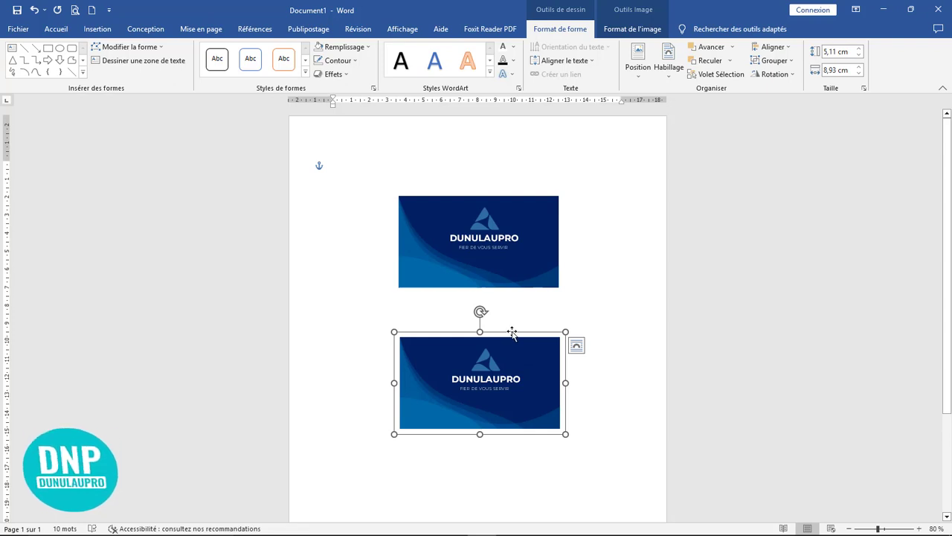
pyautogui.click(790, 62)
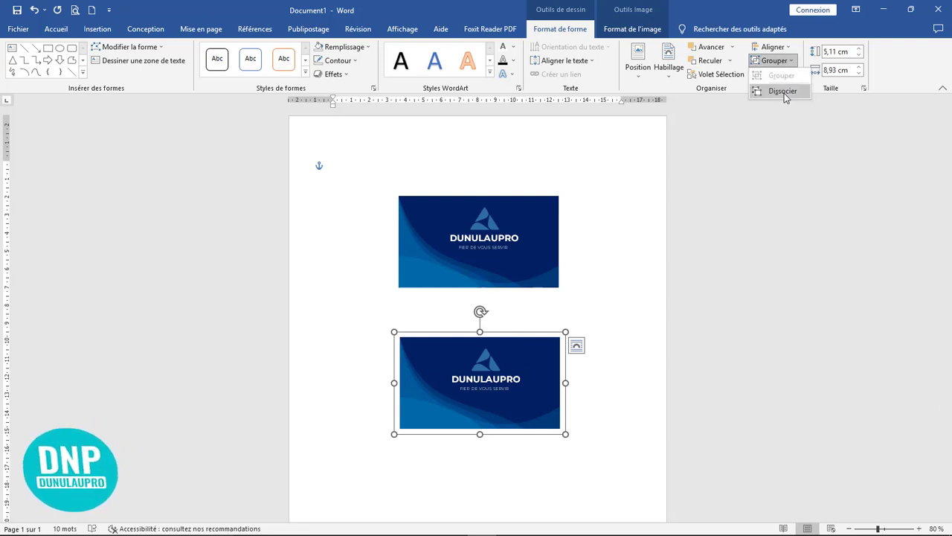
pyautogui.click(783, 92)
# Click the lower card's logo, wave shape and card to test selecting its pieces.
pyautogui.click(594, 380)
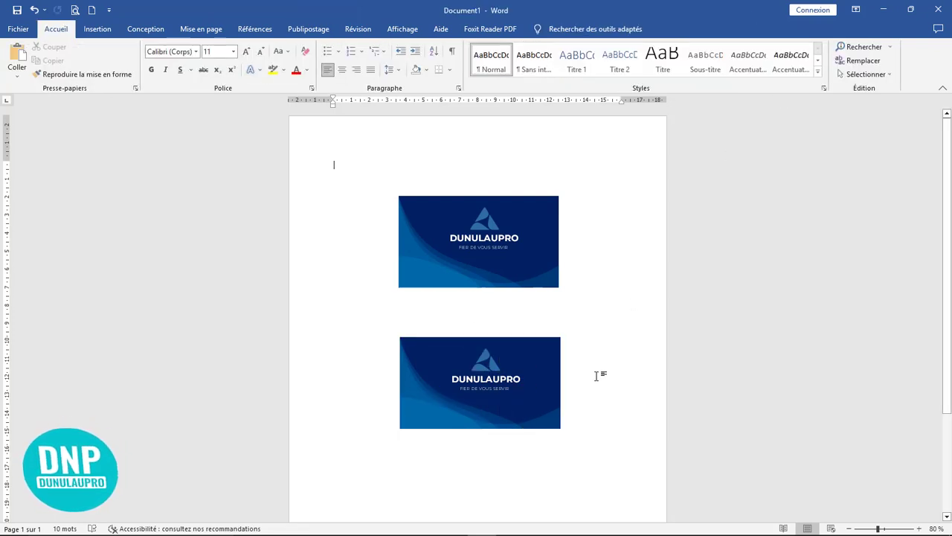
pyautogui.click(489, 361)
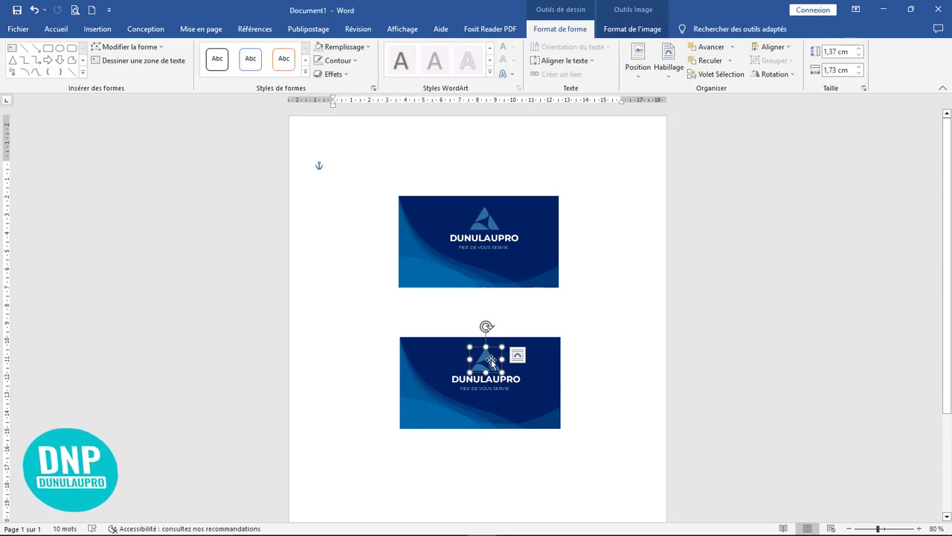
pyautogui.click(438, 408)
pyautogui.click(581, 366)
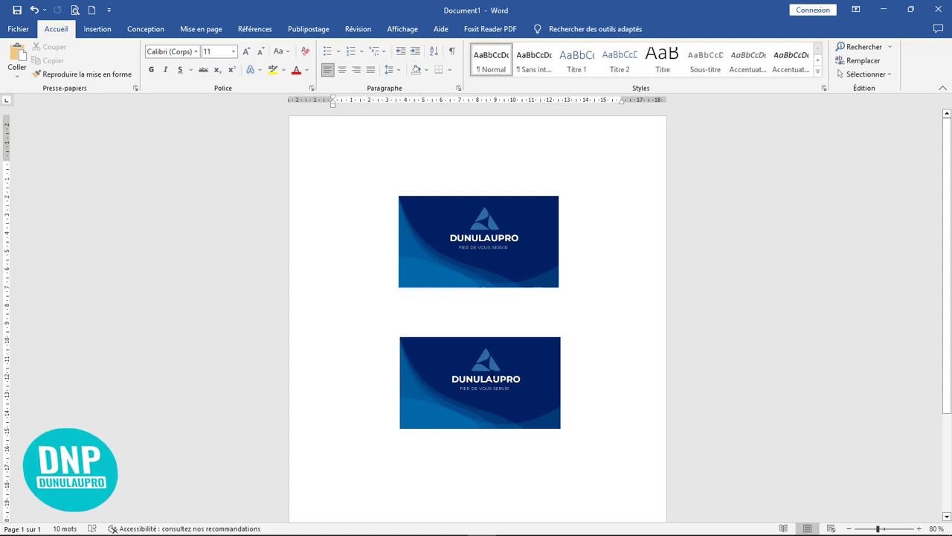
pyautogui.click(491, 370)
pyautogui.click(584, 346)
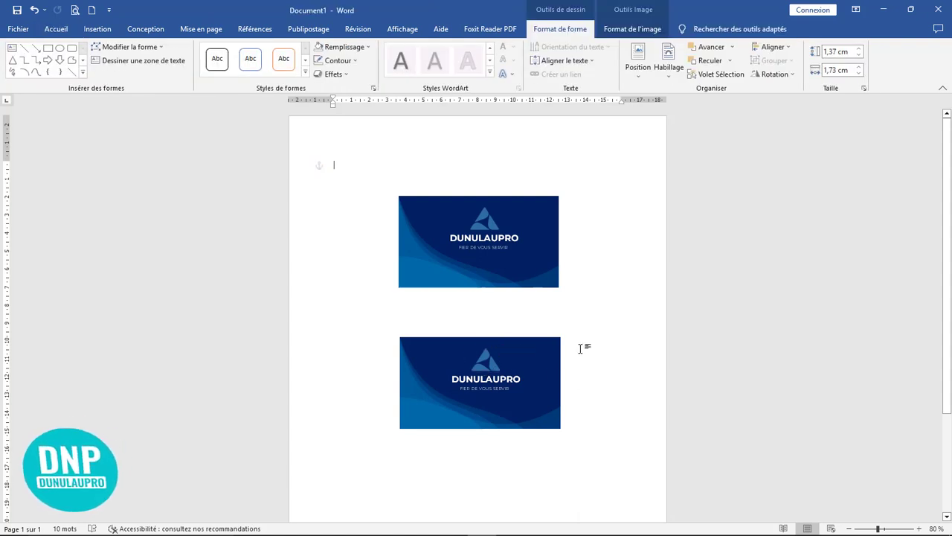
pyautogui.click(550, 341)
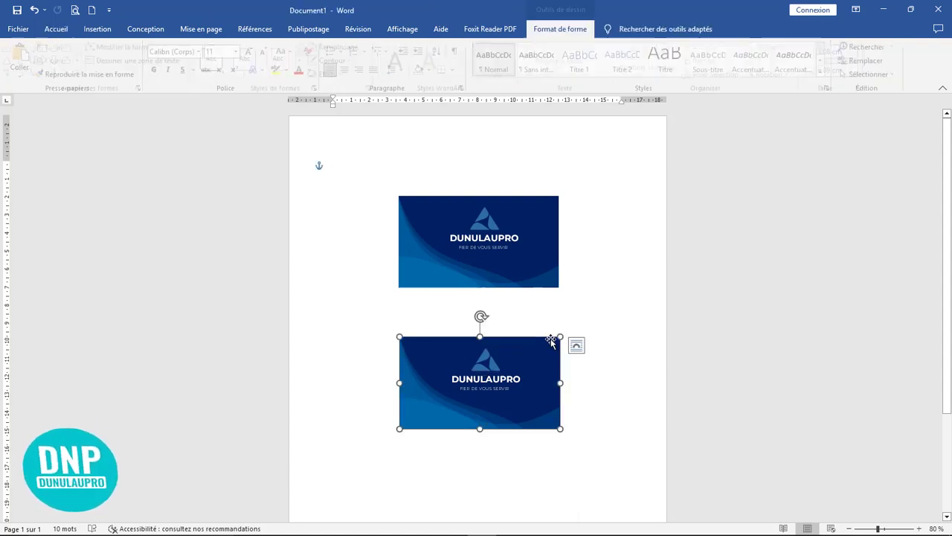
pyautogui.click(599, 328)
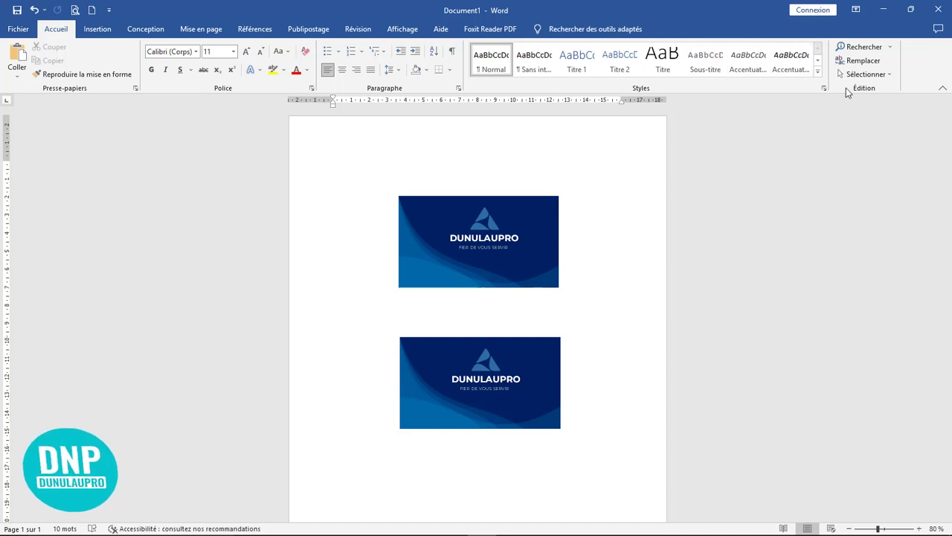
# Marquee-select all the lower card's objects in object selection mode and group them.
pyautogui.click(879, 80)
pyautogui.click(769, 109)
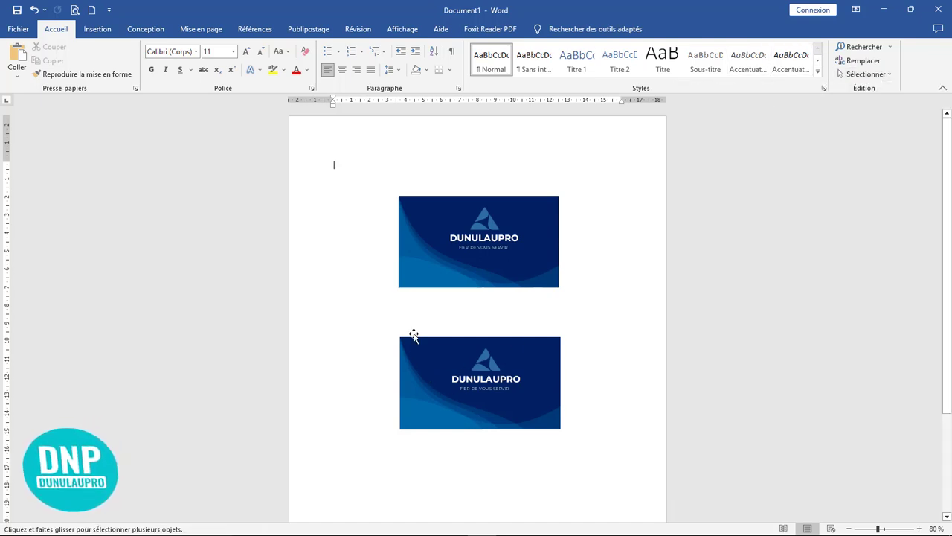
pyautogui.moveTo(357, 302)
pyautogui.mouseDown()
pyautogui.moveTo(403, 457)
pyautogui.moveTo(682, 487)
pyautogui.moveTo(633, 485)
pyautogui.mouseUp()
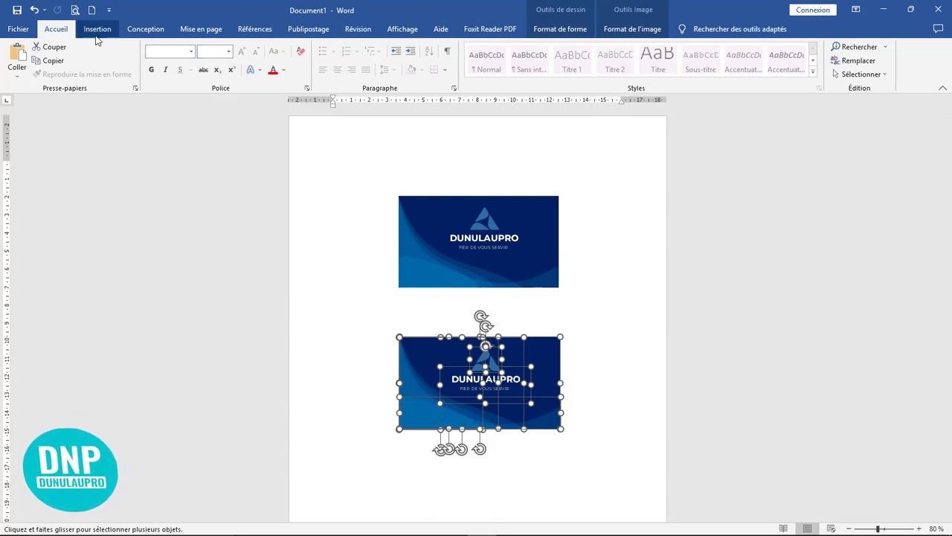
pyautogui.click(575, 31)
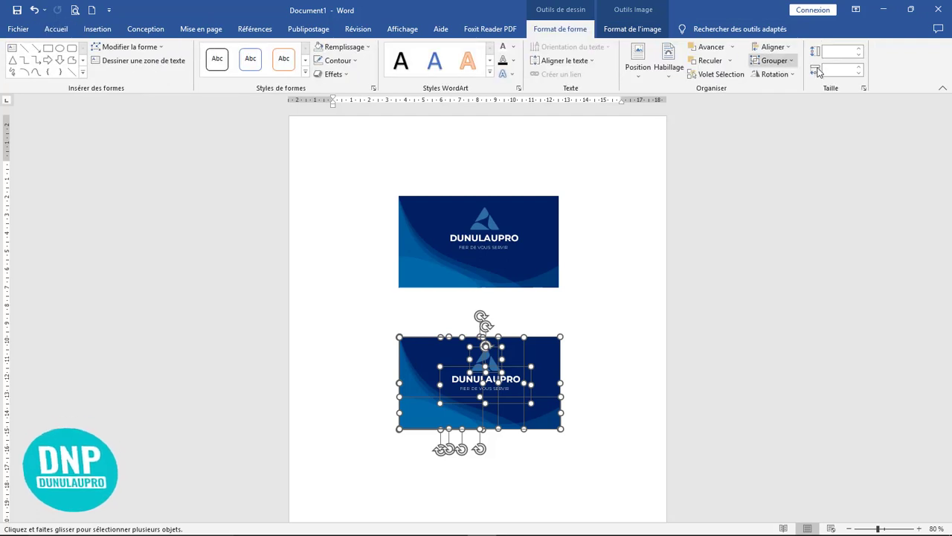
pyautogui.click(769, 62)
pyautogui.click(774, 77)
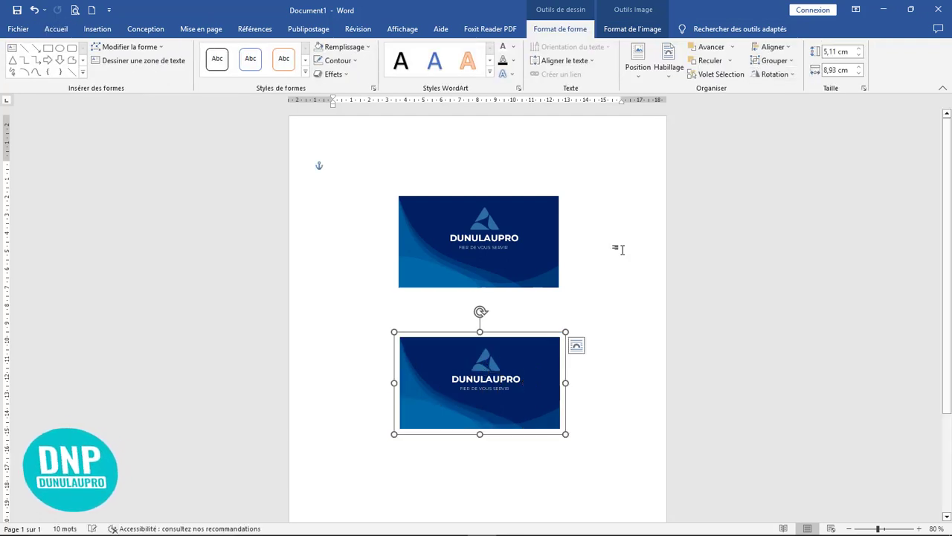
# Flip the lower card horizontally with Retourner horizontalement.
pyautogui.click(774, 75)
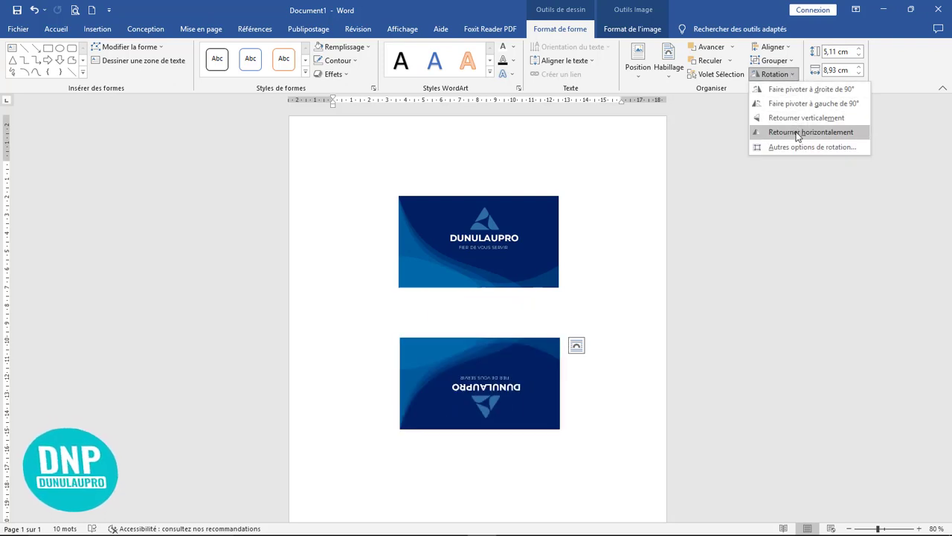
pyautogui.click(797, 134)
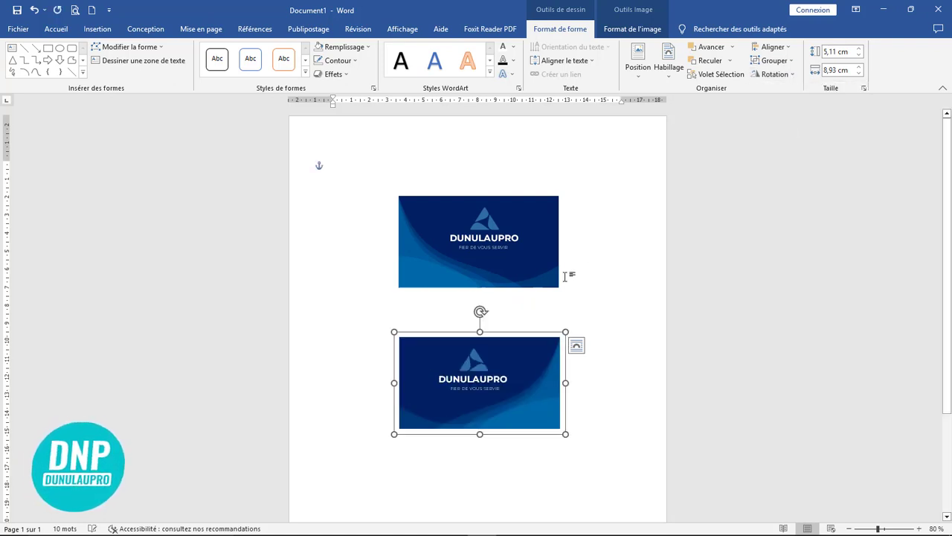
pyautogui.click(602, 287)
pyautogui.click(476, 365)
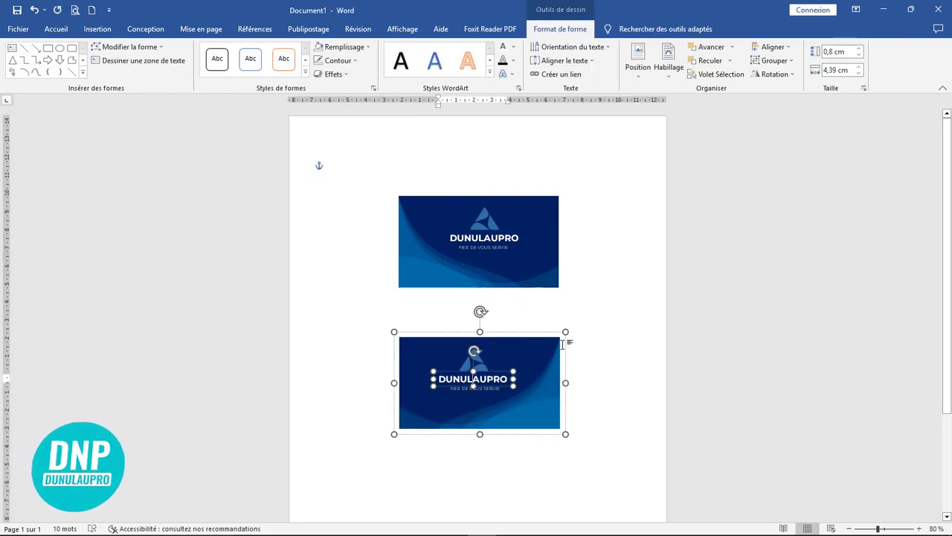
pyautogui.click(476, 363)
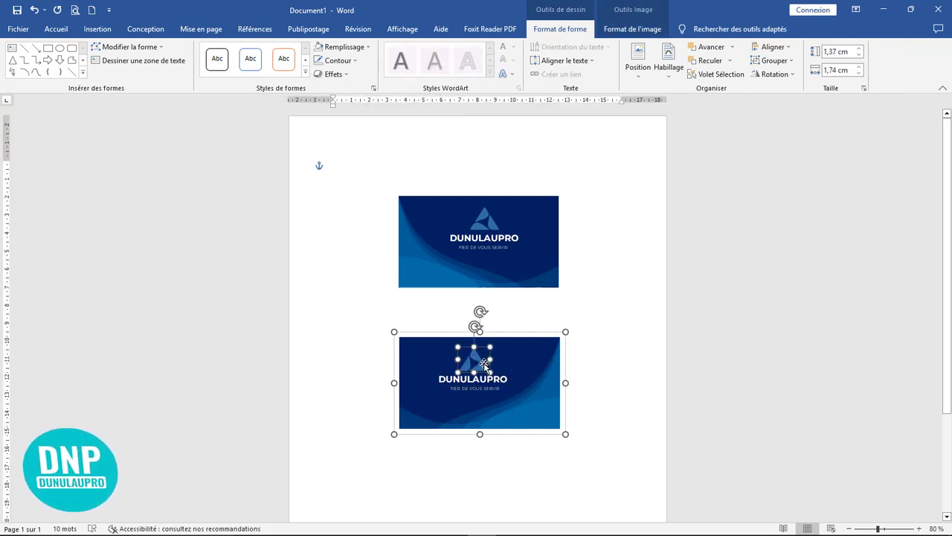
pyautogui.click(483, 367)
pyautogui.click(487, 372)
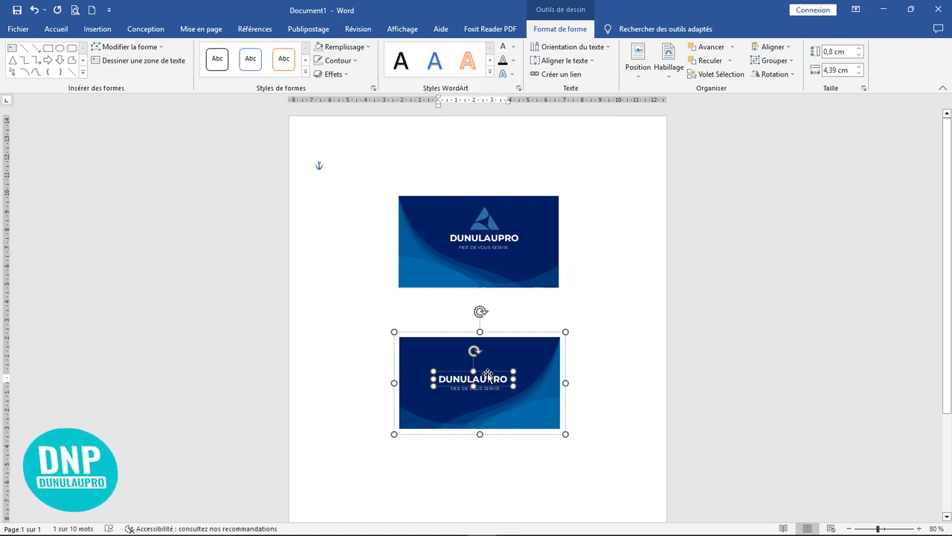
pyautogui.click(510, 334)
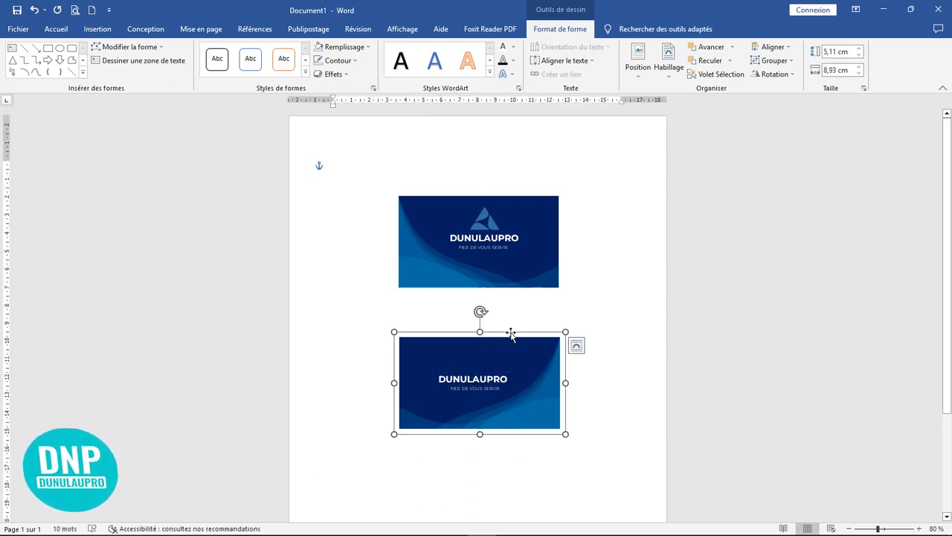
# Ungroup the lower card and delete its logo and DUNULAUPRO text box.
pyautogui.click(785, 63)
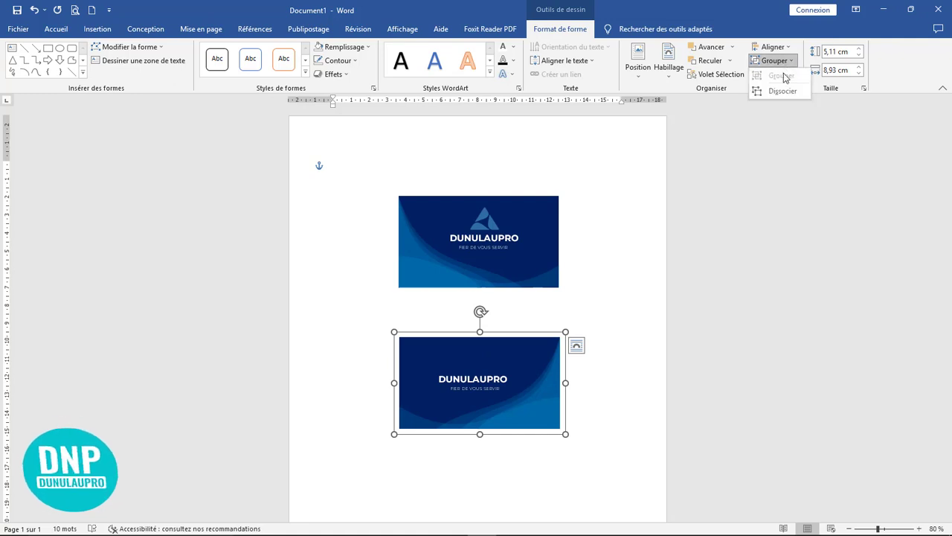
pyautogui.click(780, 91)
pyautogui.click(602, 365)
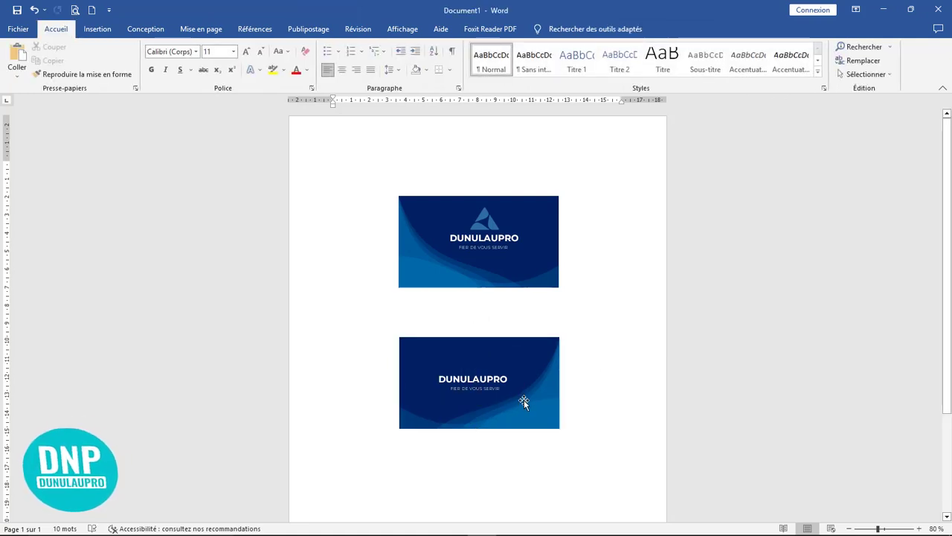
pyautogui.click(496, 398)
pyautogui.click(497, 398)
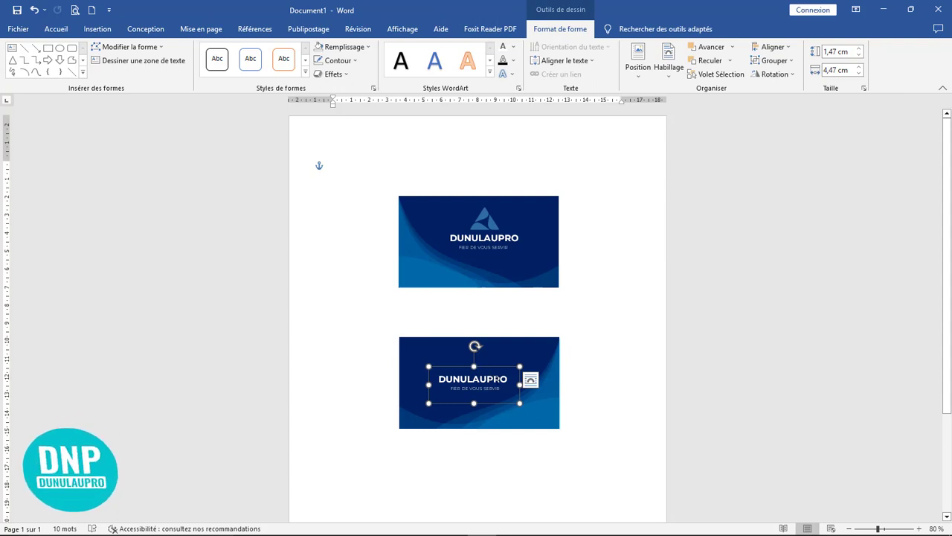
pyautogui.press('Delete')
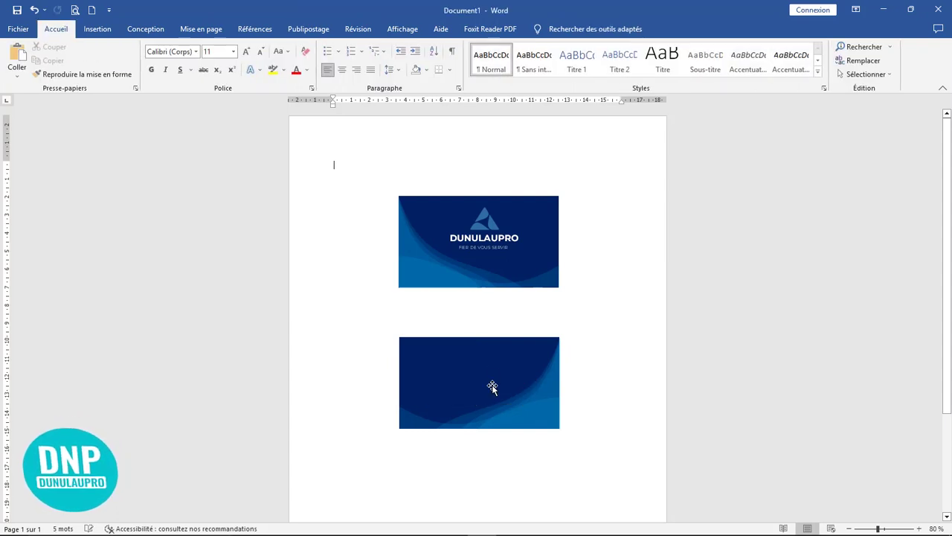
pyautogui.click(510, 236)
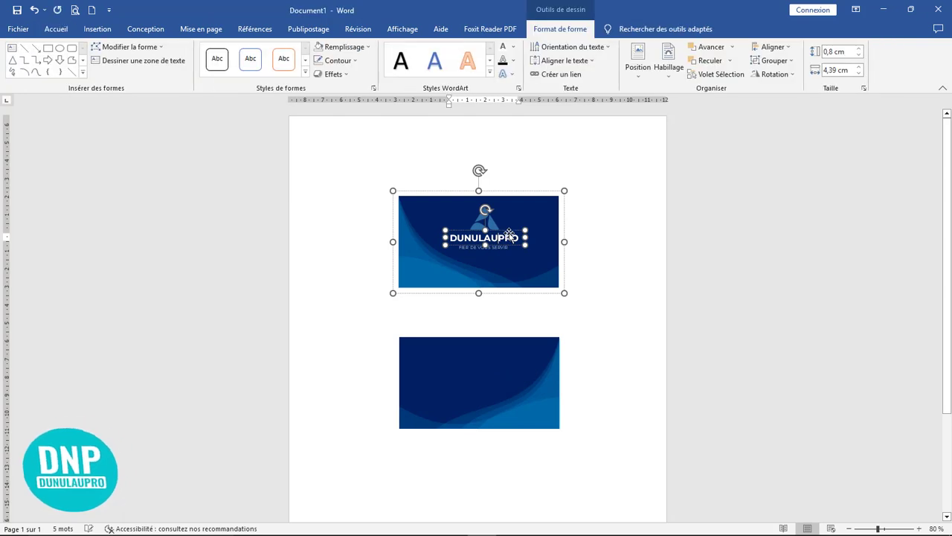
pyautogui.click(603, 356)
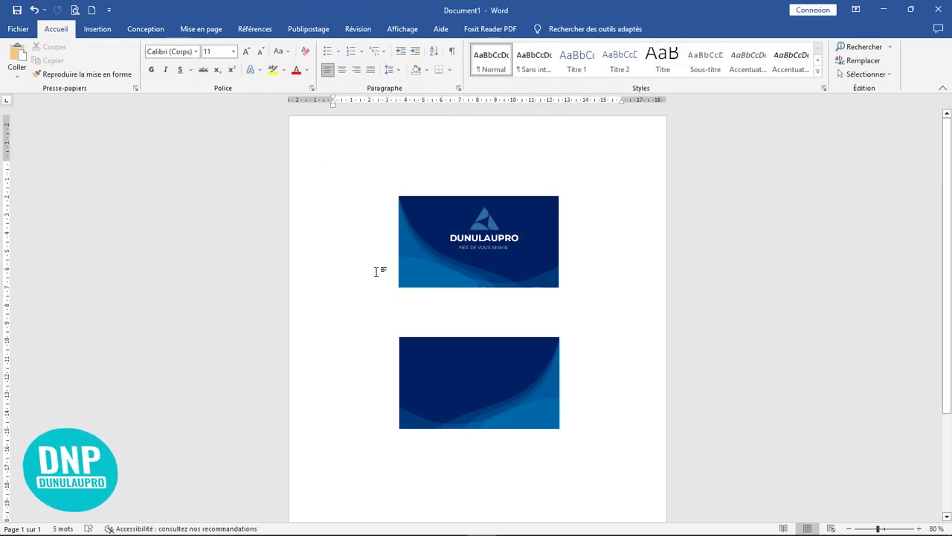
# Draw a text box at the lower card's upper left and widen it to 4,76 cm.
pyautogui.click(97, 29)
pyautogui.click(168, 61)
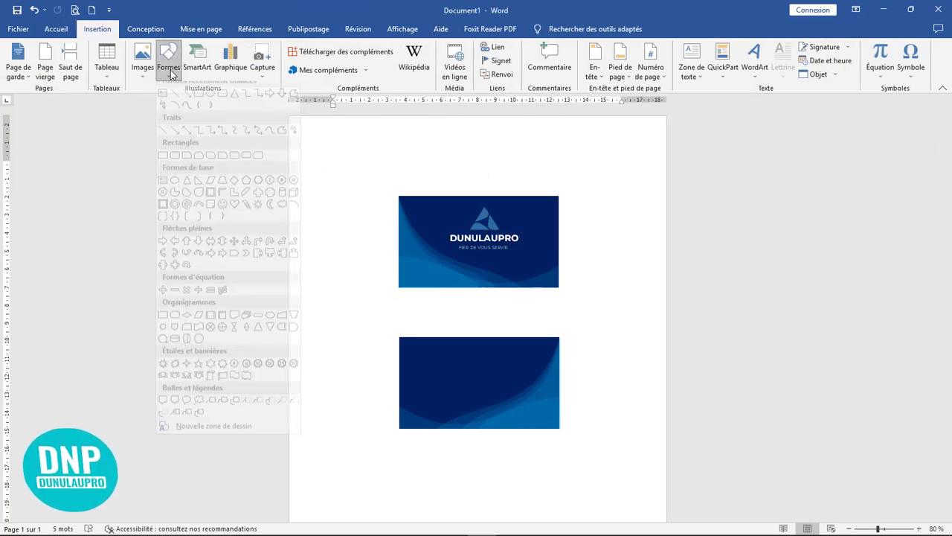
pyautogui.click(161, 112)
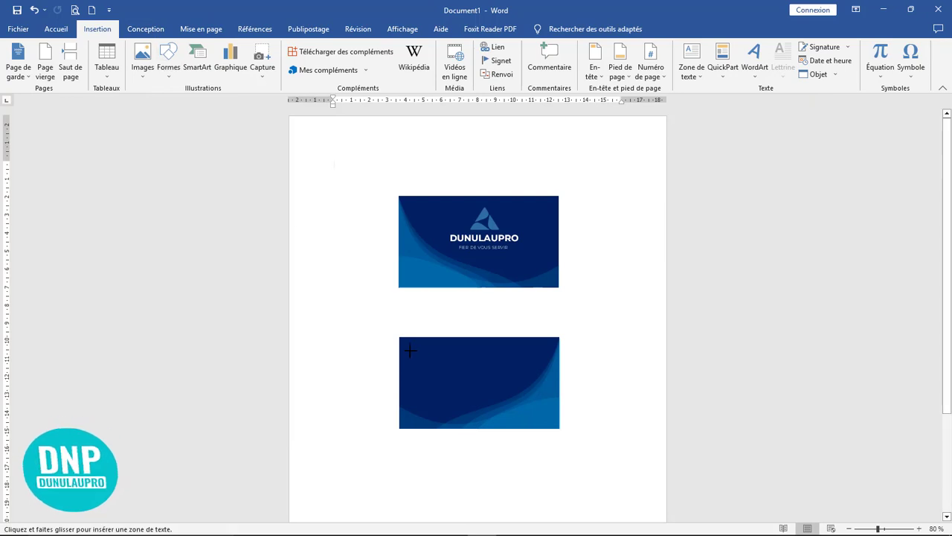
pyautogui.moveTo(410, 350); pyautogui.dragTo(464, 376)
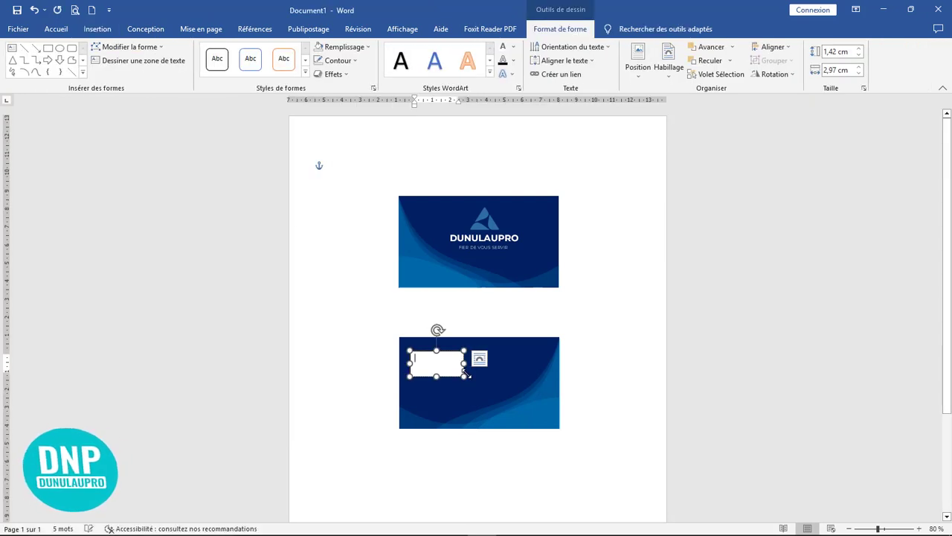
pyautogui.click(605, 374)
pyautogui.scroll(11, 603, 377)
pyautogui.click(441, 379)
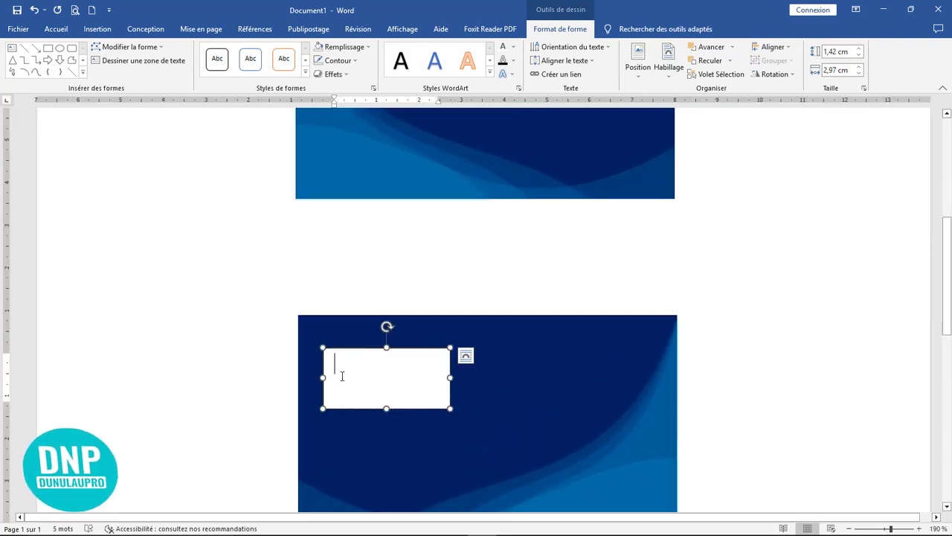
pyautogui.moveTo(449, 377); pyautogui.dragTo(527, 377)
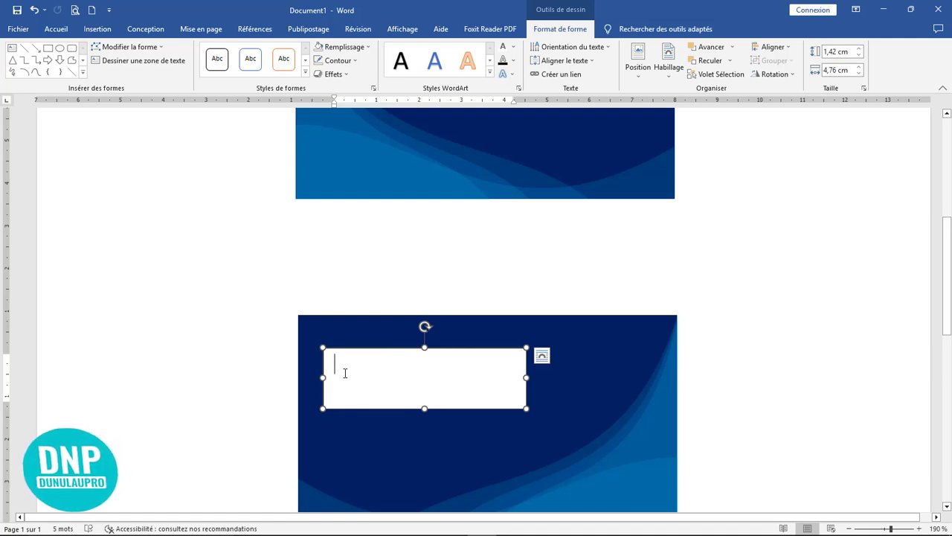
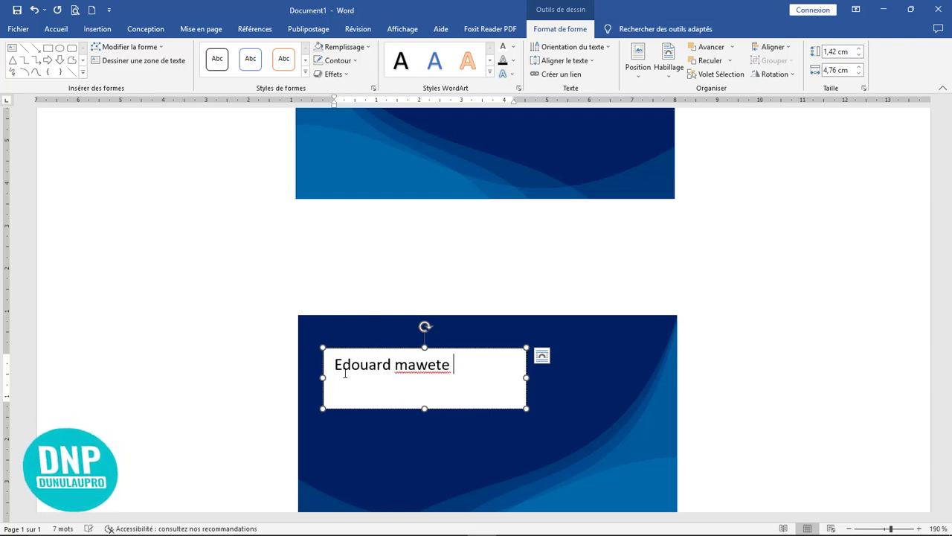
# Type the cardholder's full name and make it bold capitals with Shift+F3.
pyautogui.hotkey('shift', 'F3')
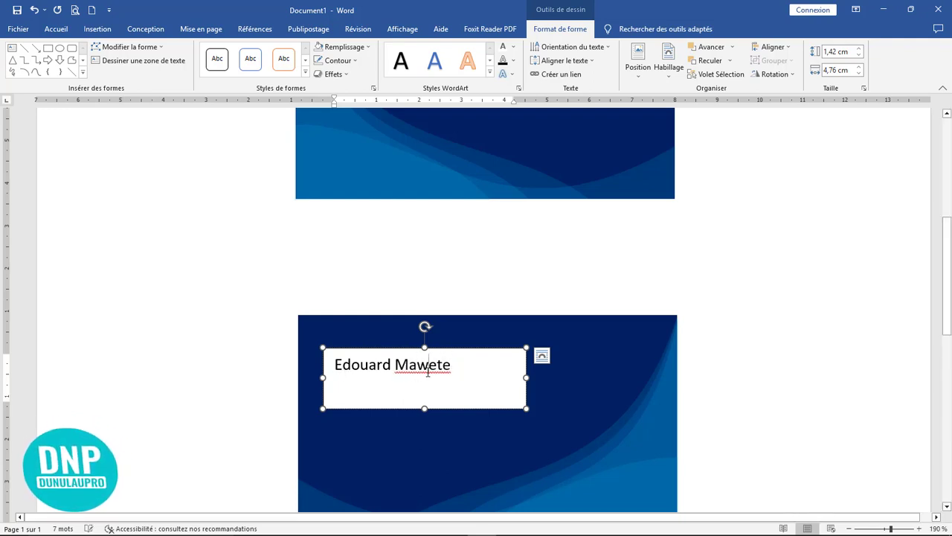
pyautogui.hotkey('shift', 'F3')
pyautogui.moveTo(464, 397); pyautogui.dragTo(313, 352)
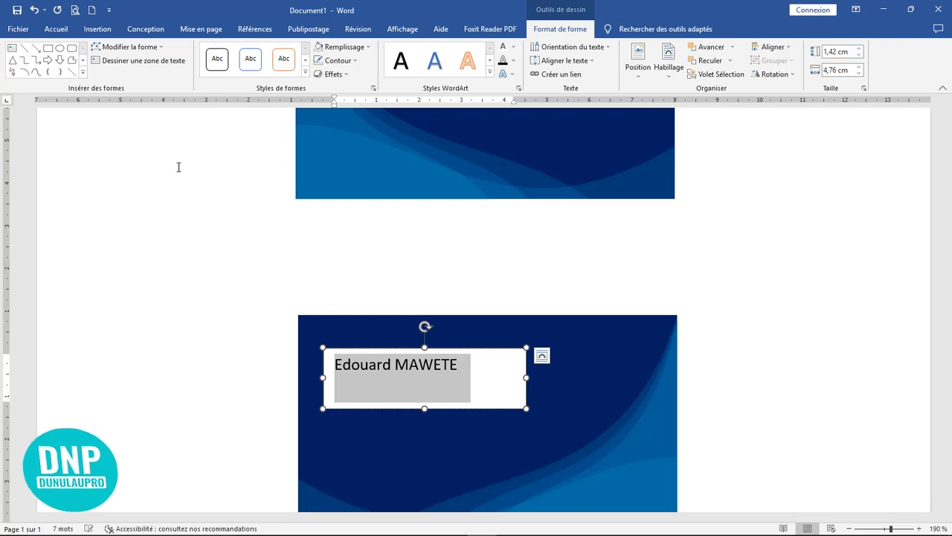
pyautogui.click(43, 32)
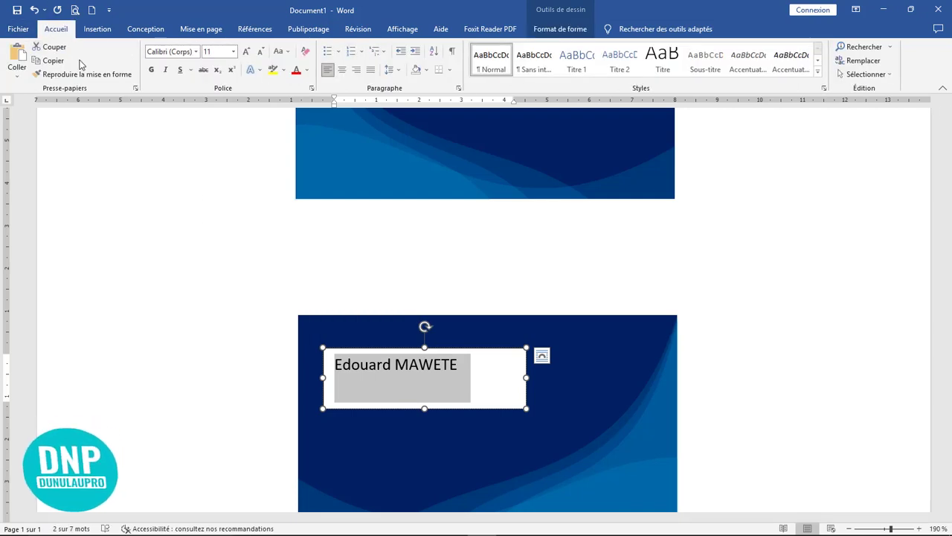
pyautogui.click(151, 69)
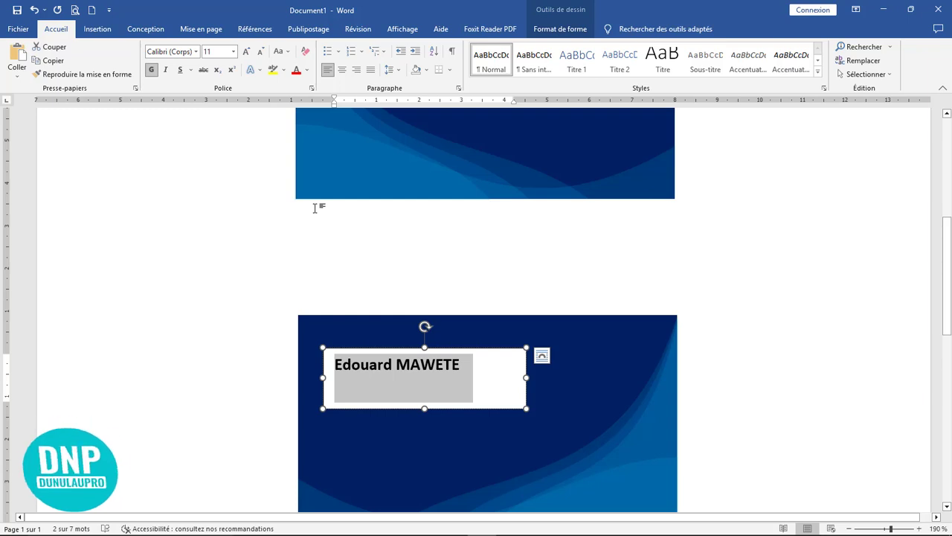
pyautogui.hotkey('shift', 'F3')
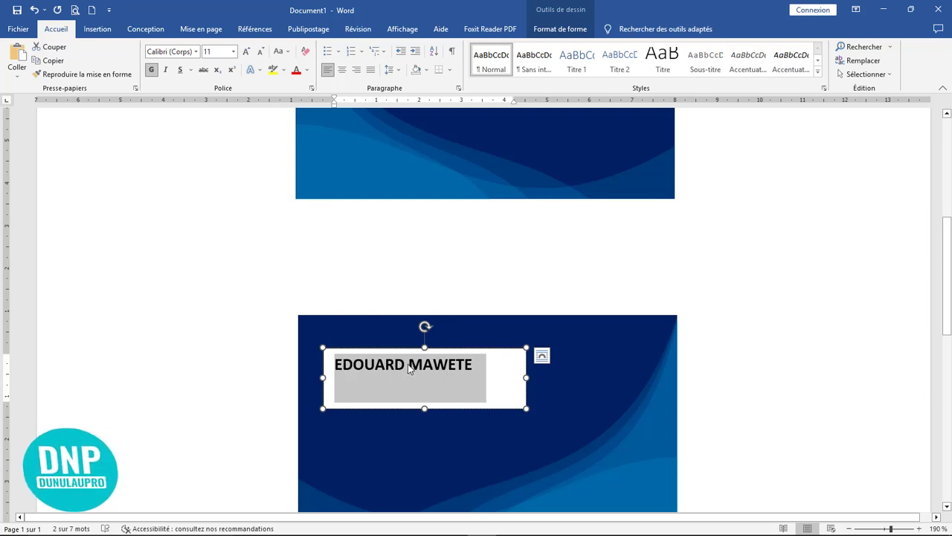
# Set the whole name in the Montserrat font.
pyautogui.click(385, 366)
pyautogui.hotkey('ctrl', 'a')
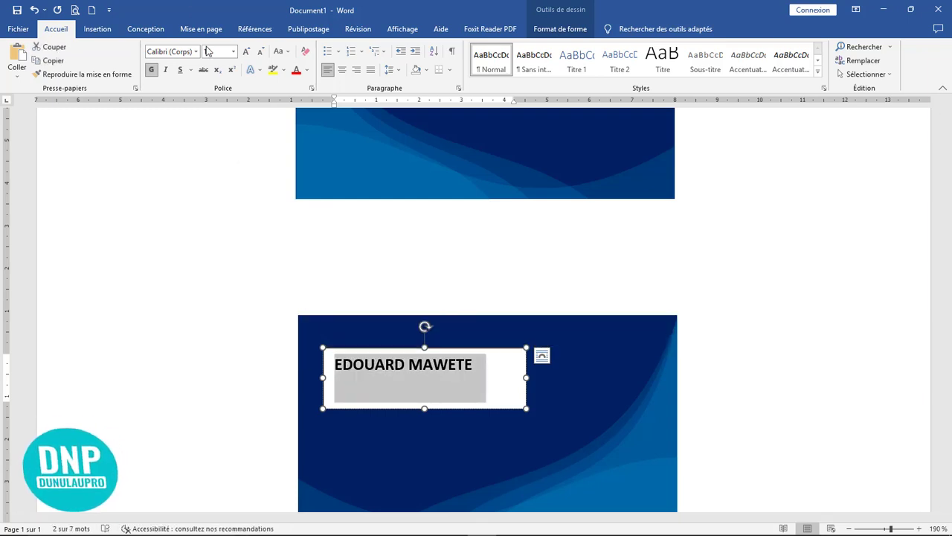
pyautogui.click(196, 51)
pyautogui.click(192, 137)
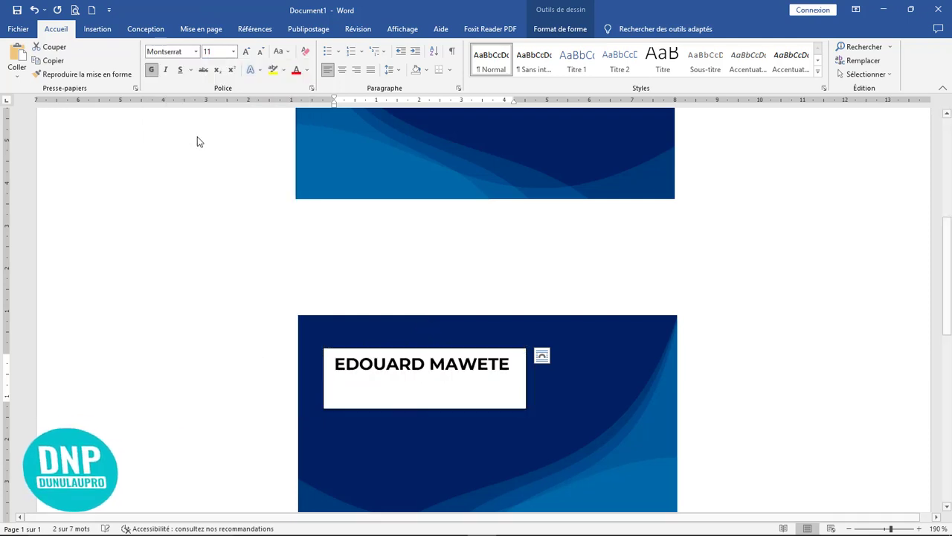
pyautogui.click(511, 363)
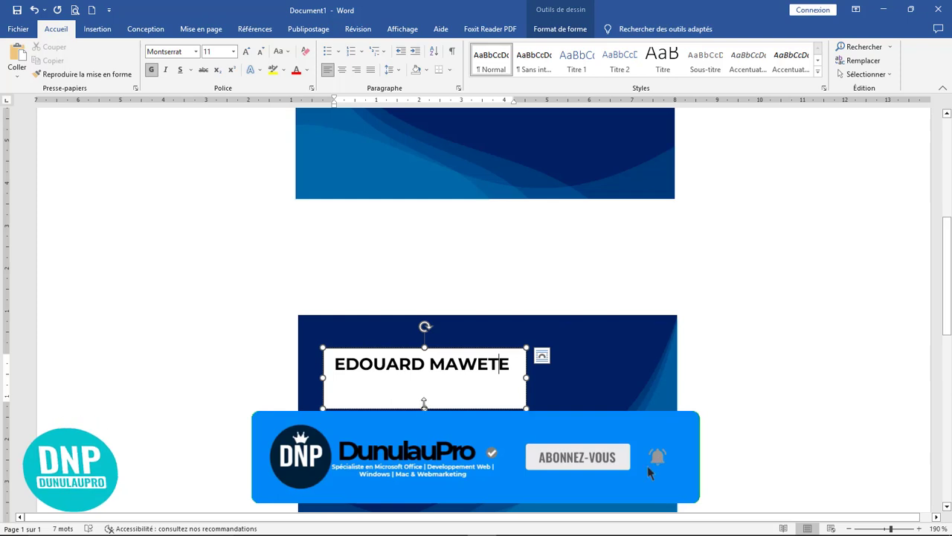
# Remove the name box's fill, trim it to 0,78 cm tall, and make the name white.
pyautogui.moveTo(424, 409); pyautogui.dragTo(424, 376)
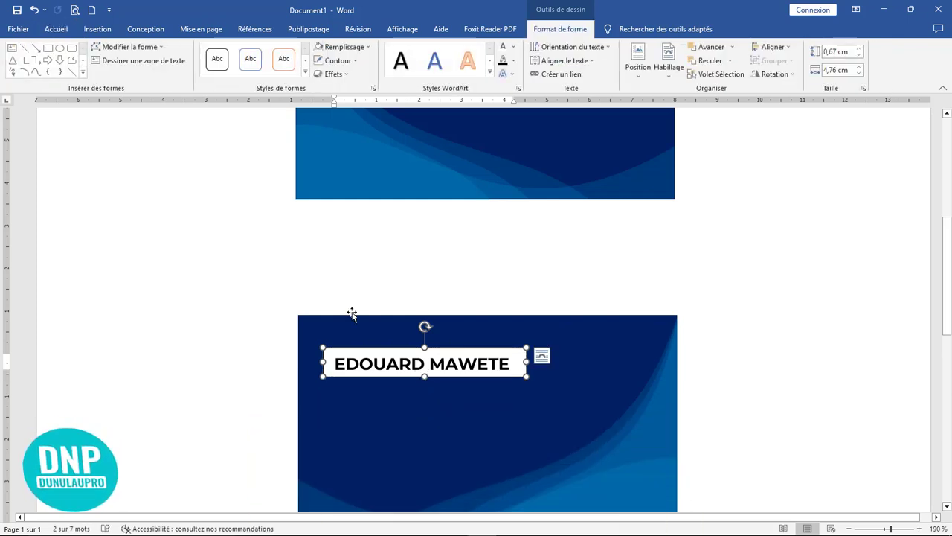
pyautogui.click(318, 47)
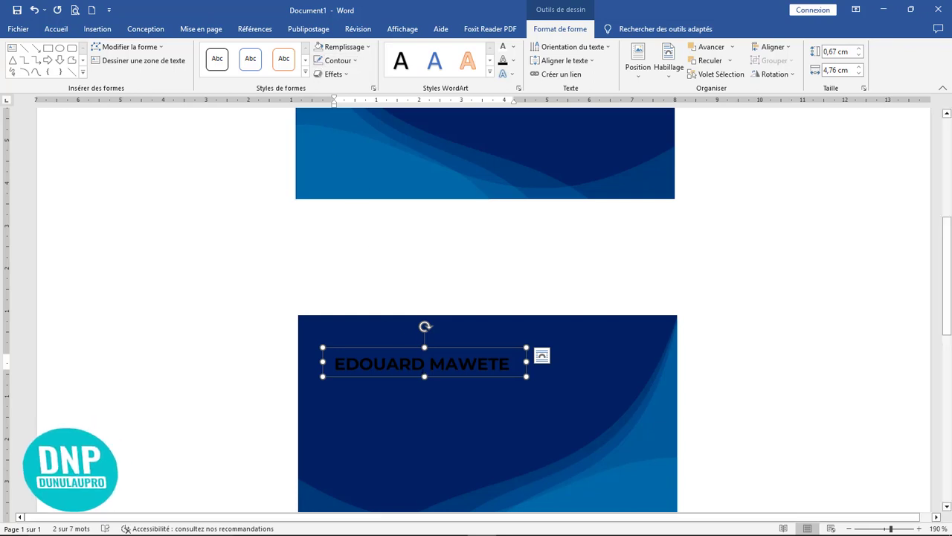
pyautogui.moveTo(424, 375); pyautogui.dragTo(424, 381)
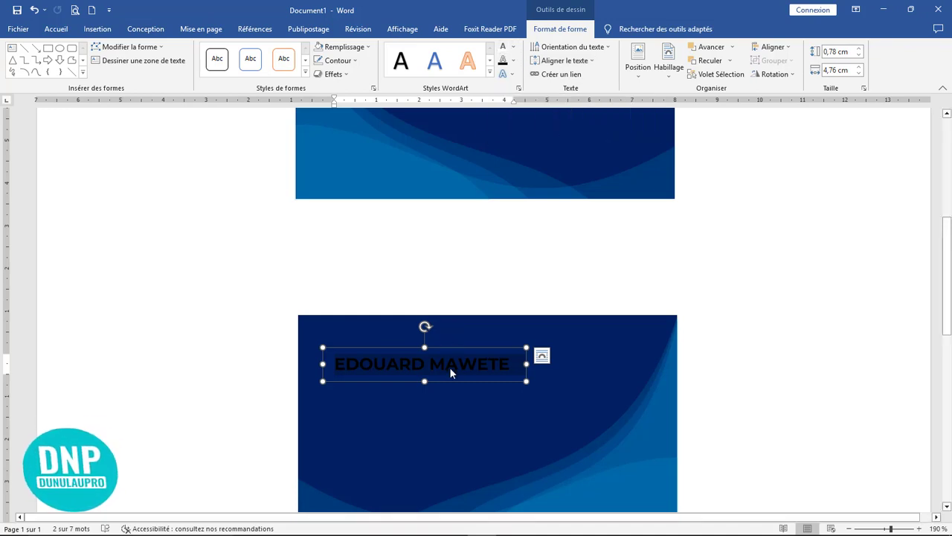
pyautogui.press('Right')
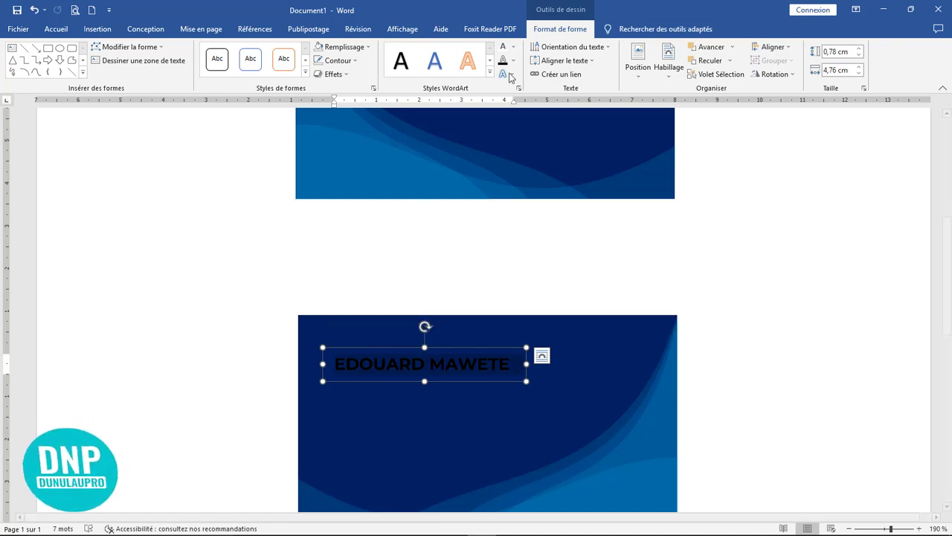
pyautogui.click(503, 48)
# Set the first name in Montserrat Light, leaving the surname bold.
pyautogui.press('Right')
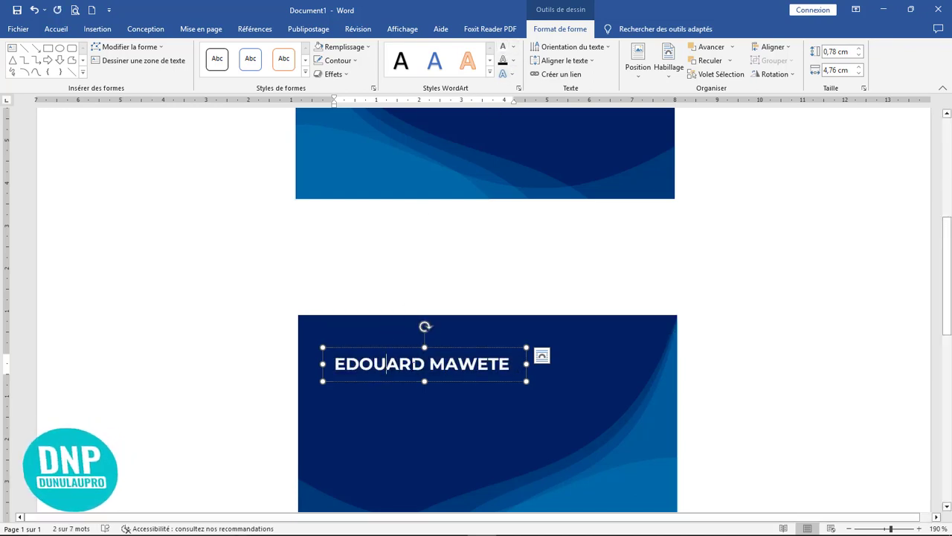
pyautogui.moveTo(425, 364); pyautogui.dragTo(338, 364)
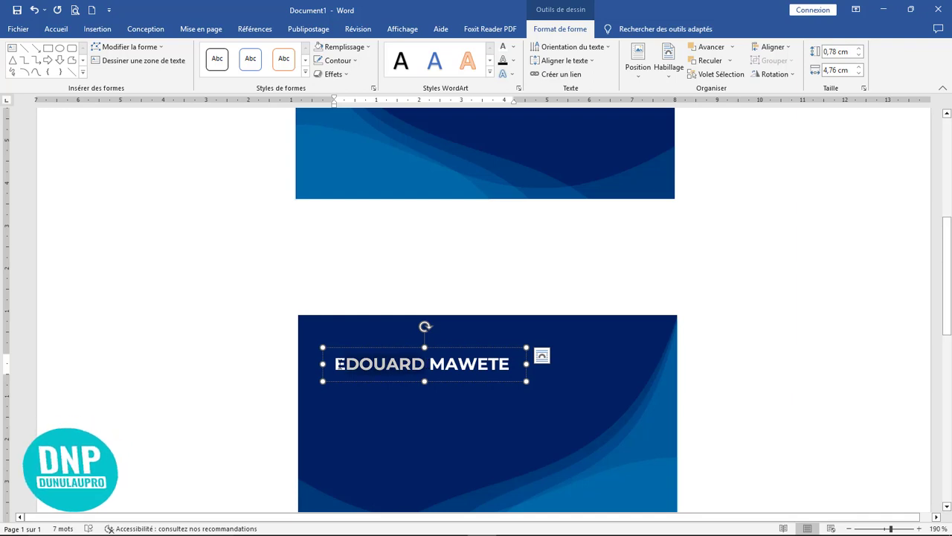
pyautogui.click(56, 29)
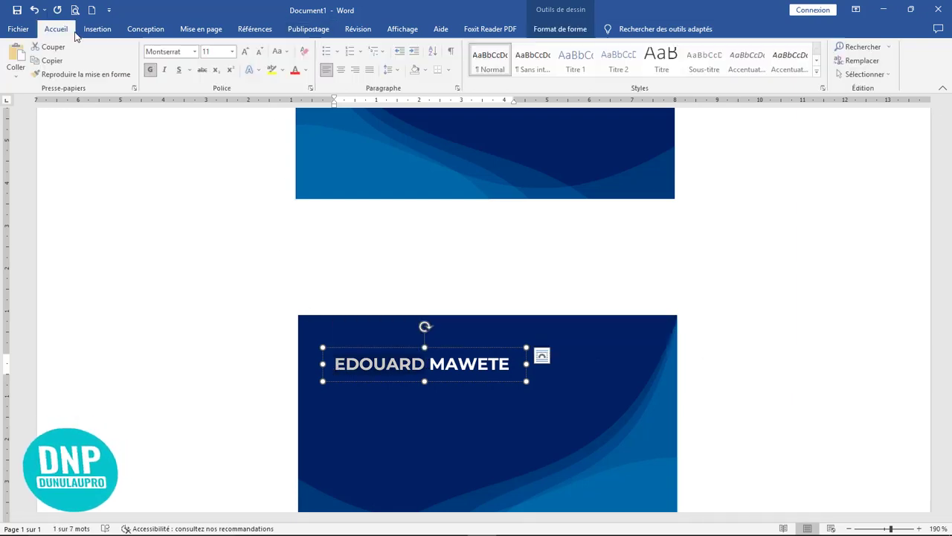
pyautogui.click(196, 52)
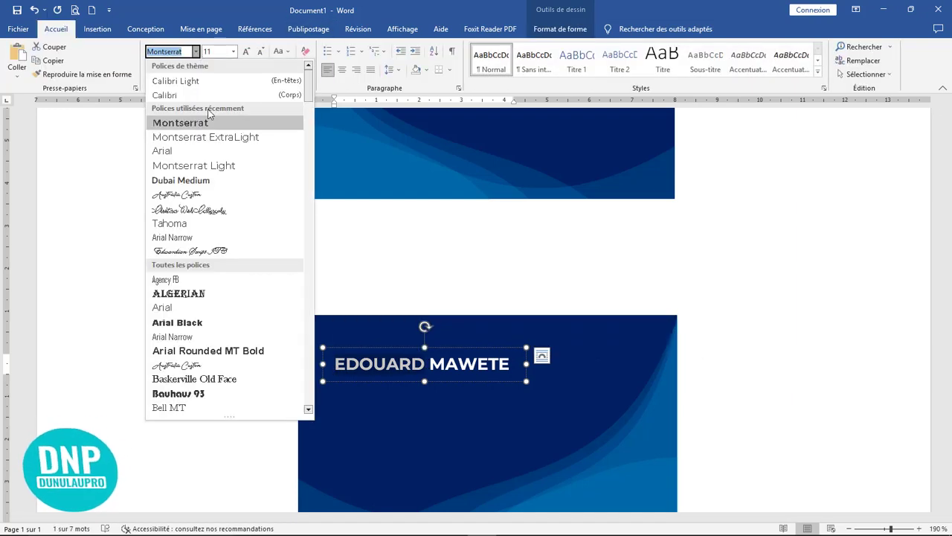
pyautogui.click(223, 170)
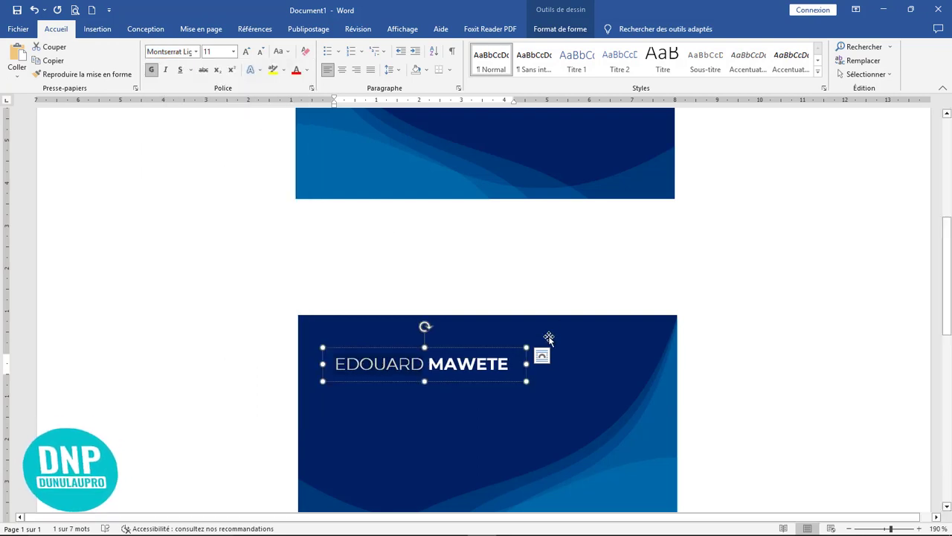
pyautogui.click(589, 388)
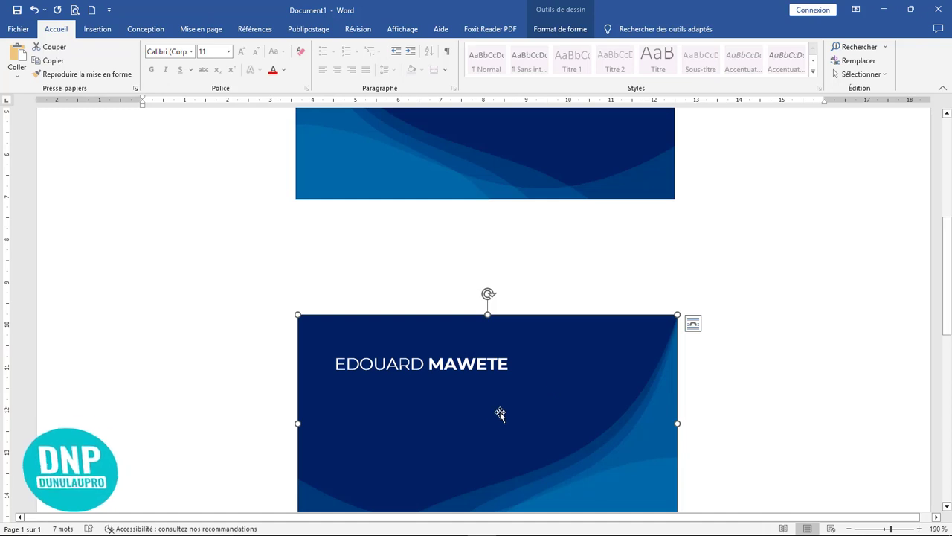
pyautogui.click(473, 360)
# Copy the name box below it, retype it as 'Community manager' at 8 pt, and fit the box.
pyautogui.moveTo(467, 347); pyautogui.dragTo(329, 389)
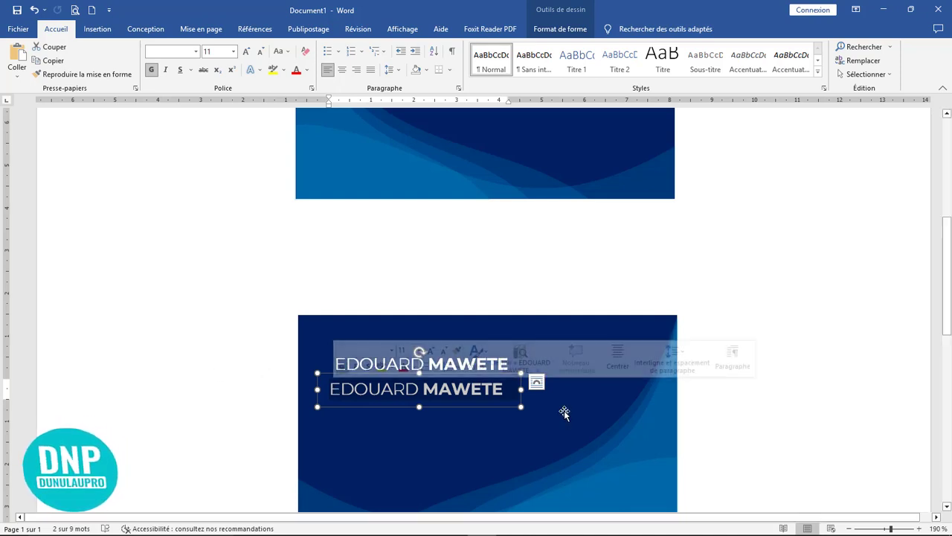
pyautogui.write('communit')
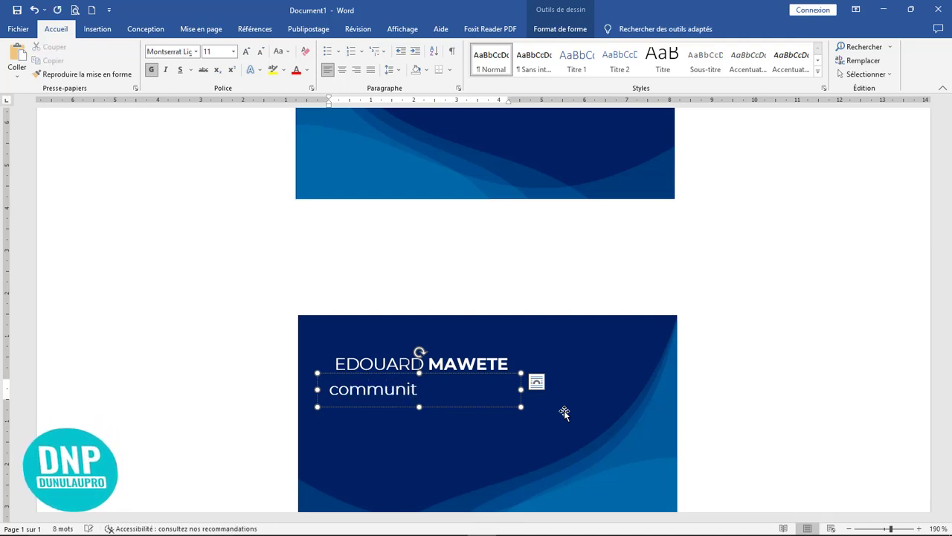
pyautogui.write('y ma')
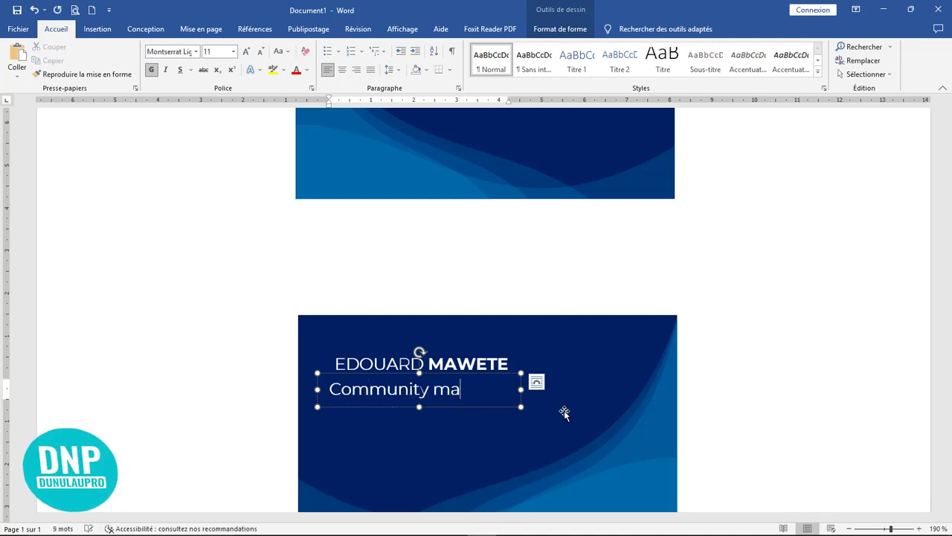
pyautogui.write('nager')
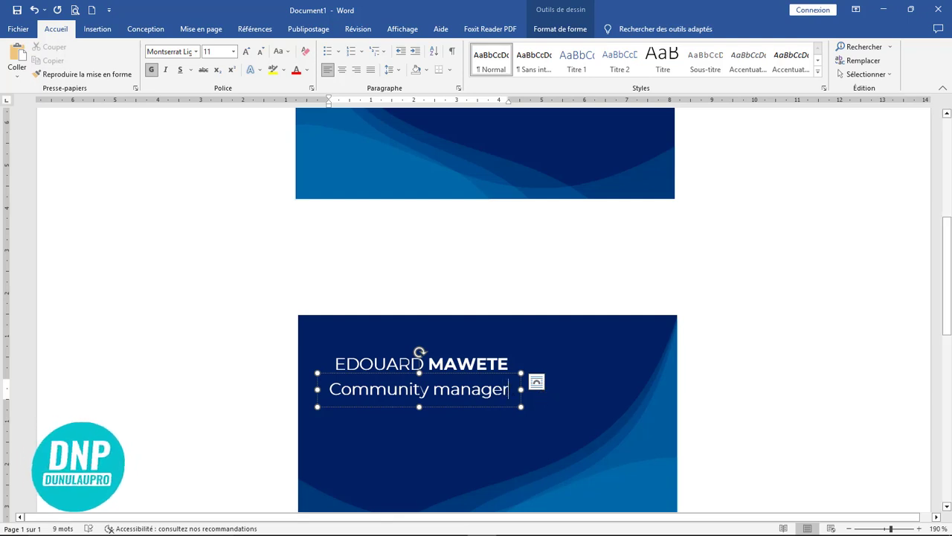
pyautogui.moveTo(509, 389); pyautogui.dragTo(327, 389)
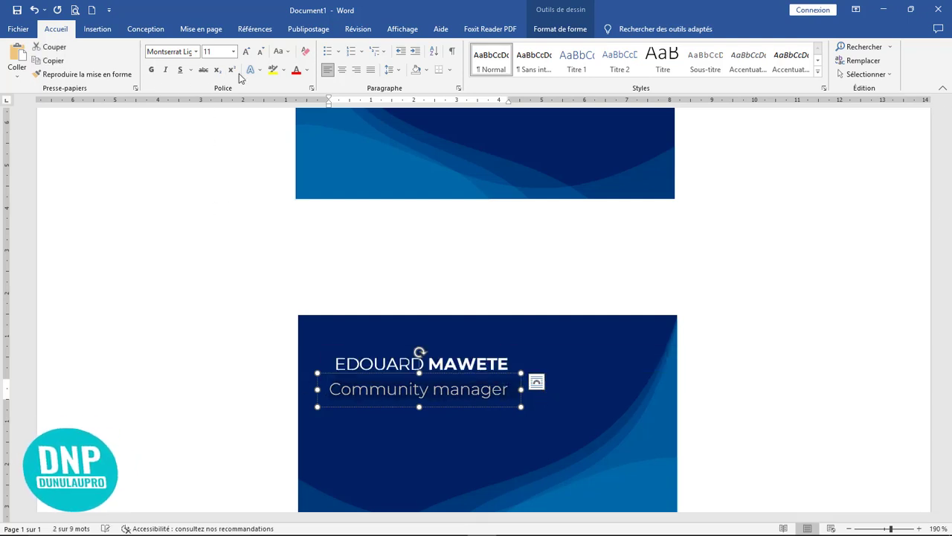
pyautogui.click(261, 53)
pyautogui.click(261, 52)
pyautogui.click(261, 53)
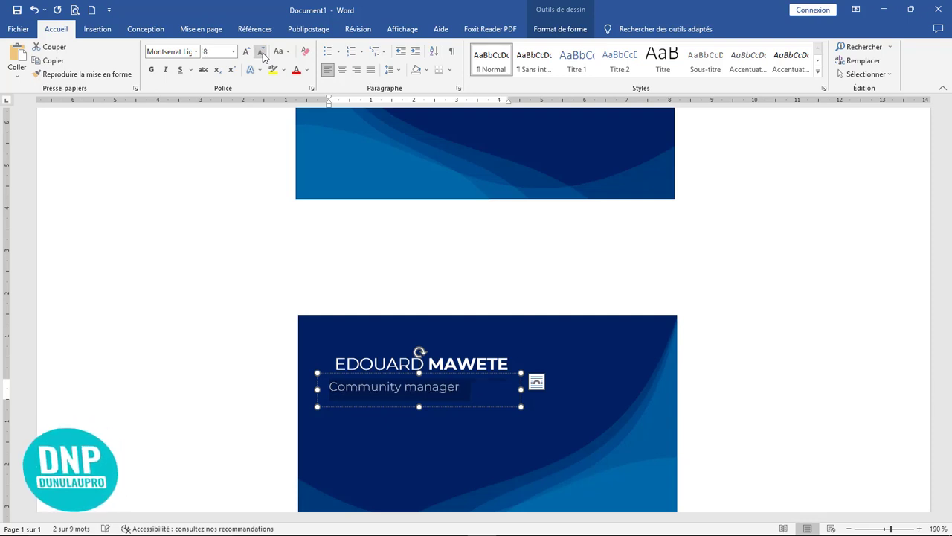
pyautogui.moveTo(520, 389); pyautogui.dragTo(478, 389)
pyautogui.moveTo(392, 406); pyautogui.dragTo(439, 370)
pyautogui.click(523, 399)
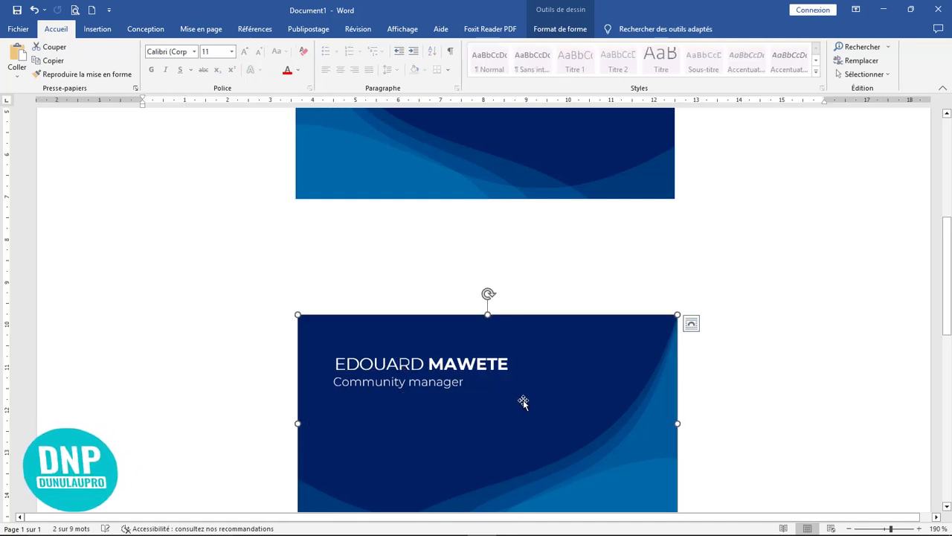
pyautogui.click(437, 373)
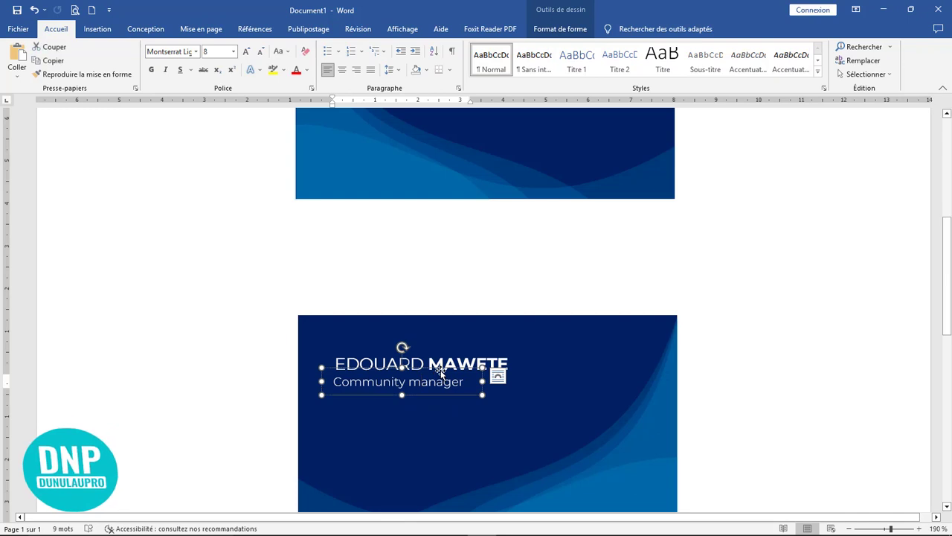
pyautogui.click(554, 404)
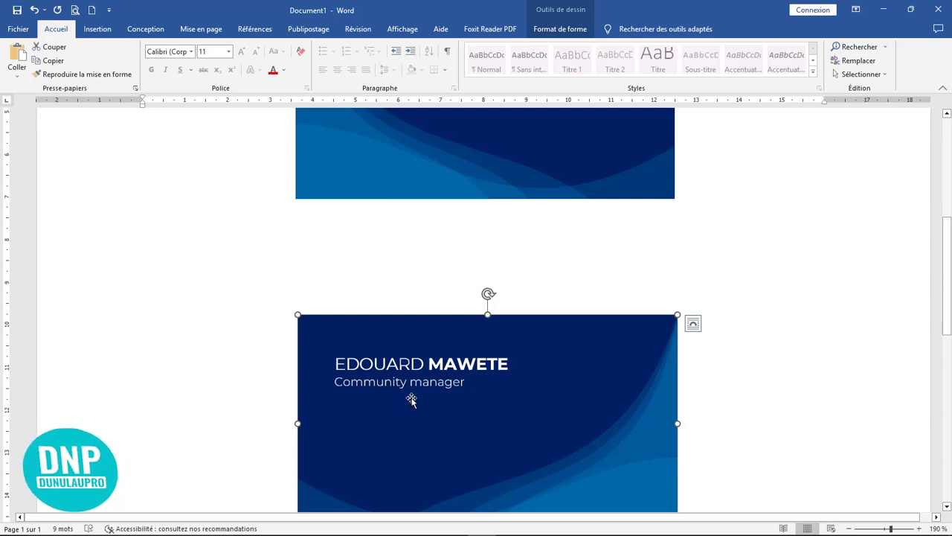
# Draw a short horizontal line beneath the 'Community manager' title.
pyautogui.click(95, 30)
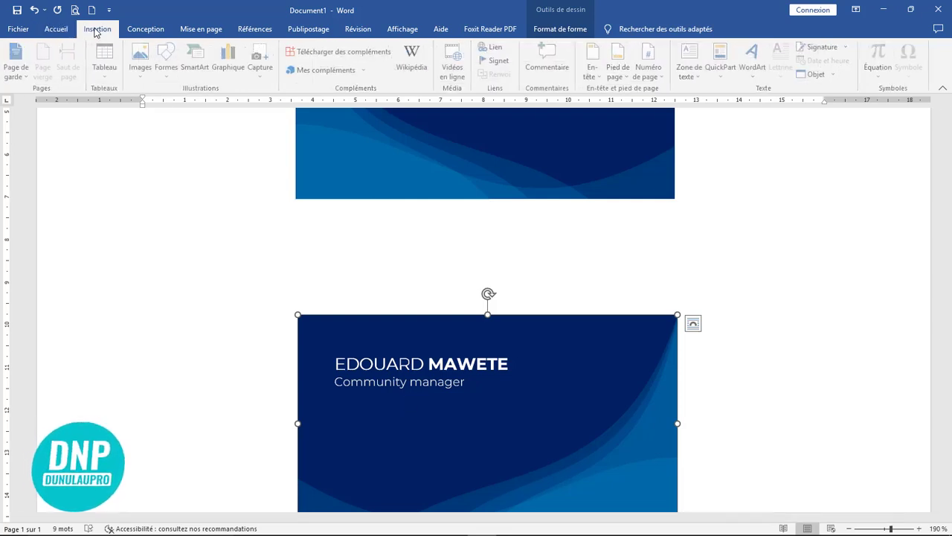
pyautogui.click(164, 75)
pyautogui.click(179, 113)
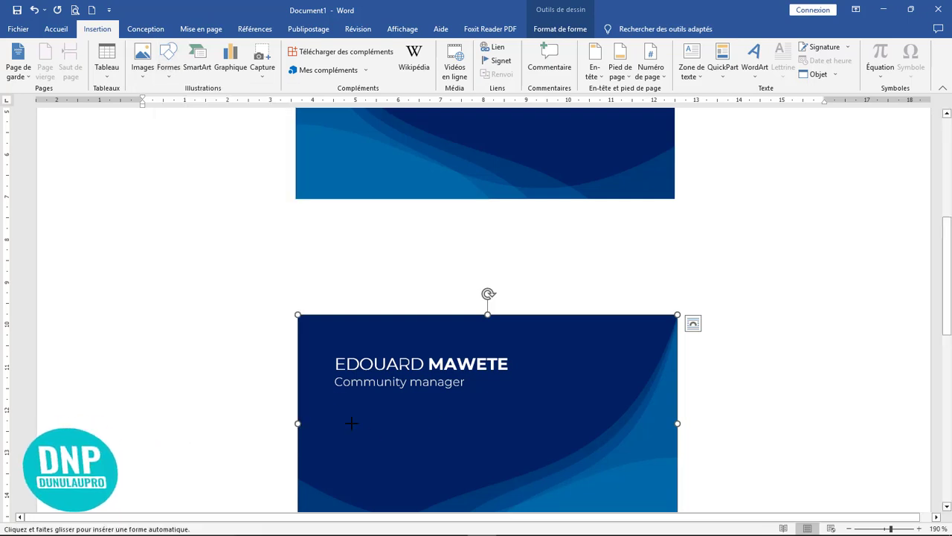
pyautogui.moveTo(338, 400); pyautogui.dragTo(406, 400)
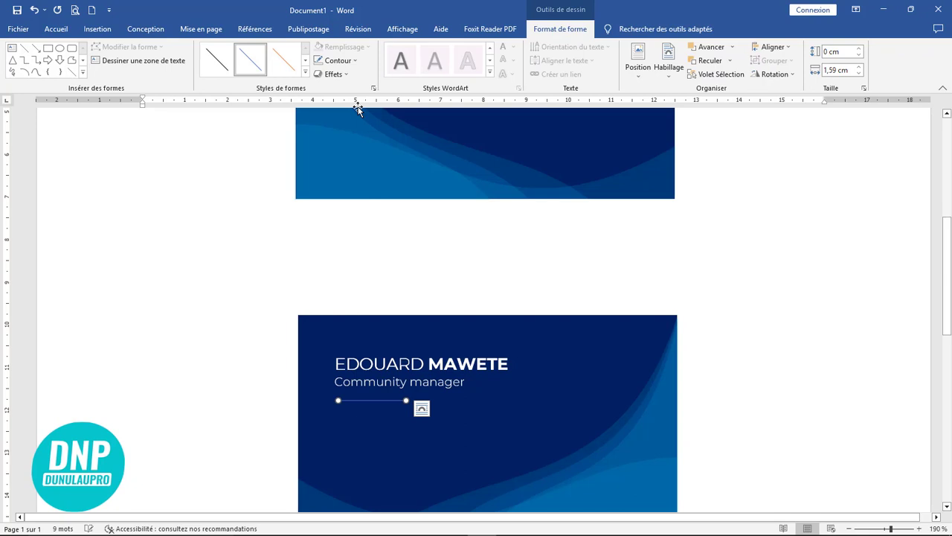
# Make the line thinner and white, nudging it up closer to the title.
pyautogui.click(338, 60)
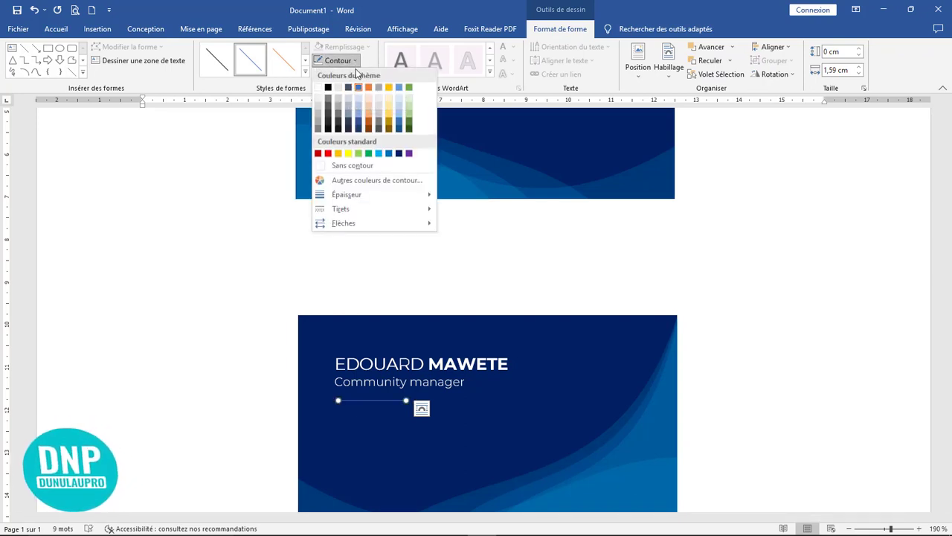
pyautogui.moveTo(402, 194)
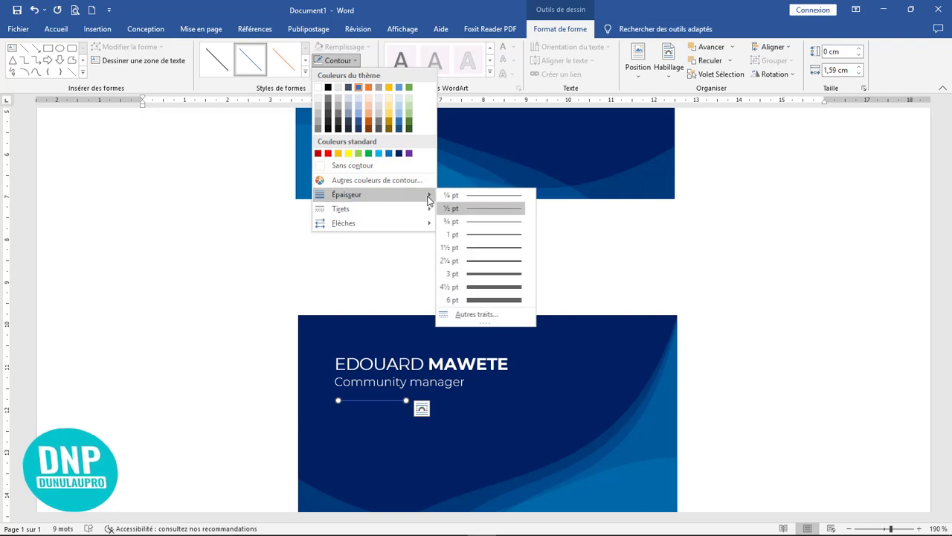
pyautogui.click(492, 255)
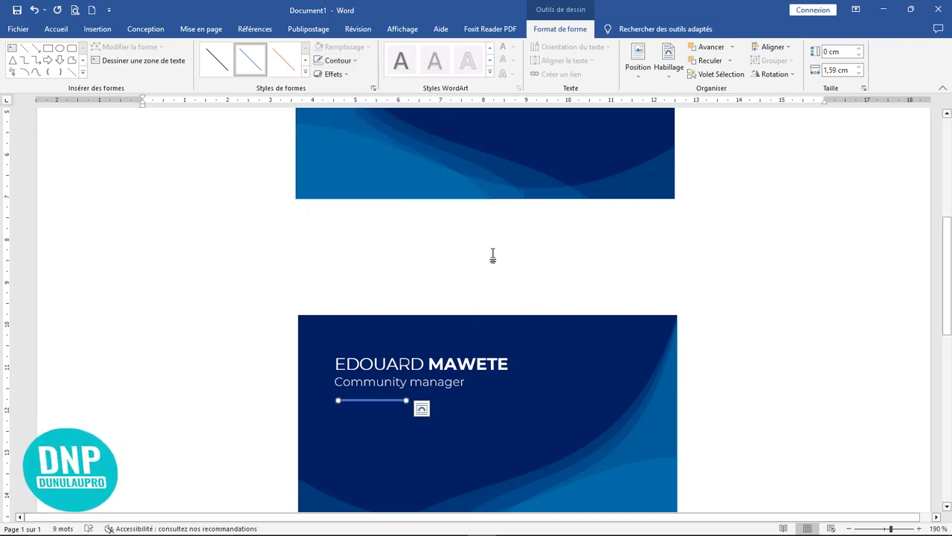
pyautogui.press('Up')
pyautogui.press('Up')
pyautogui.press('Up')
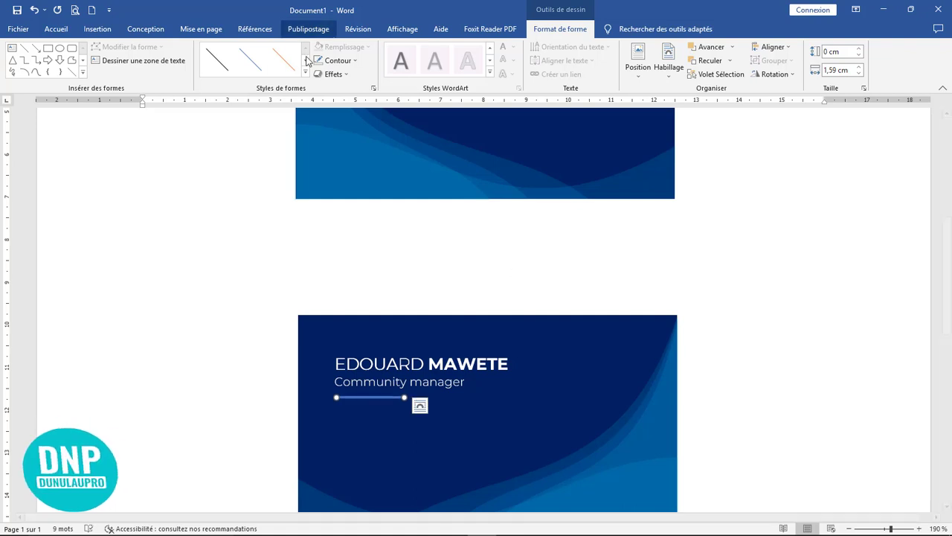
pyautogui.click(336, 60)
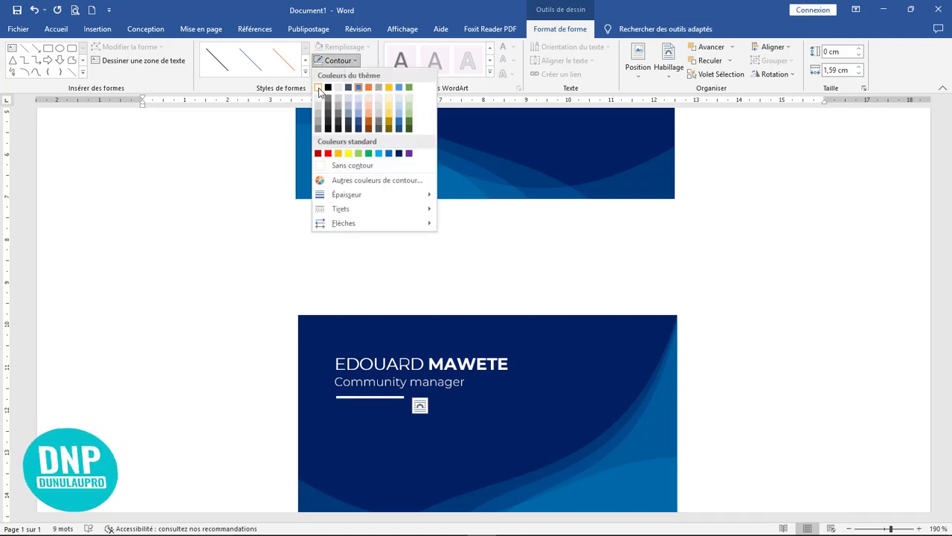
pyautogui.click(318, 88)
pyautogui.click(719, 329)
pyautogui.scroll(5, 714, 327)
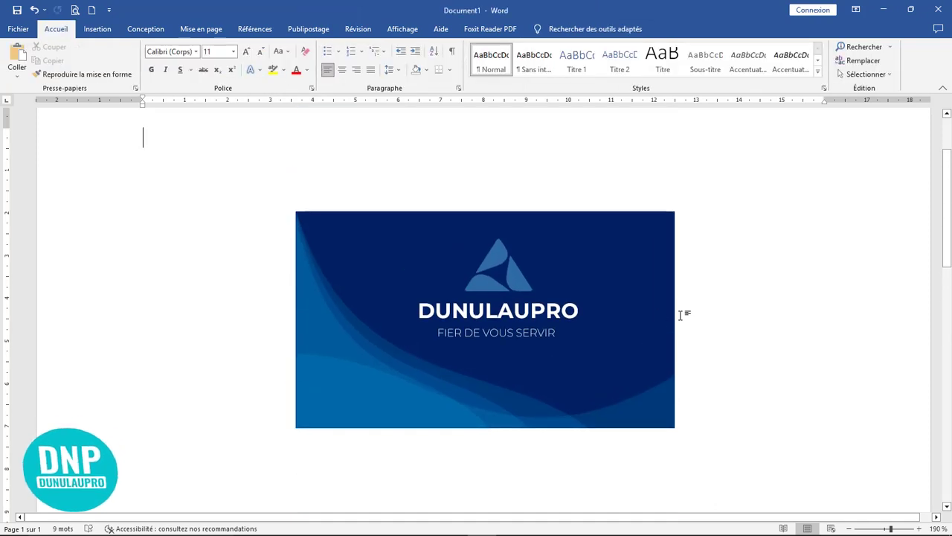
pyautogui.scroll(-7, 682, 314)
# Draw a small rectangle, about 0,53 × 0,67 cm, below the white rule on the card.
pyautogui.click(422, 289)
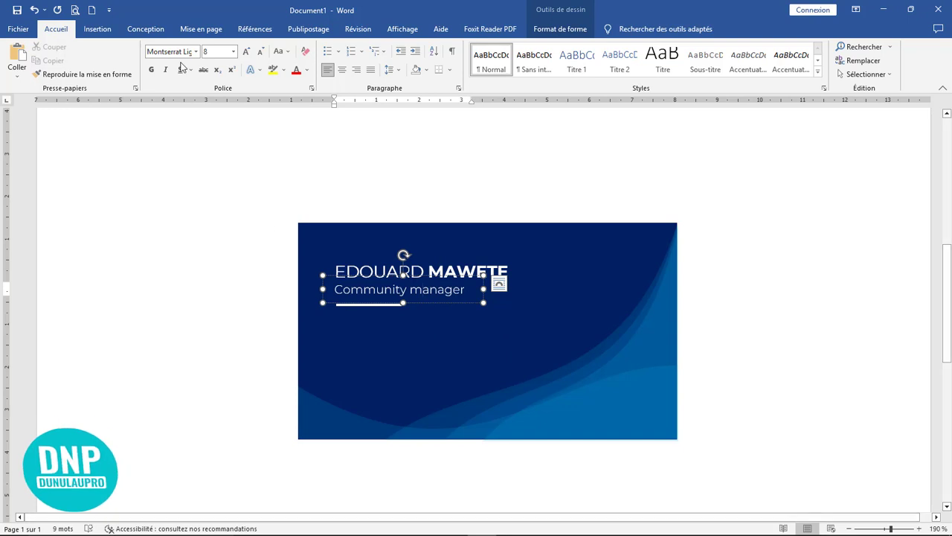
pyautogui.click(98, 29)
pyautogui.click(168, 61)
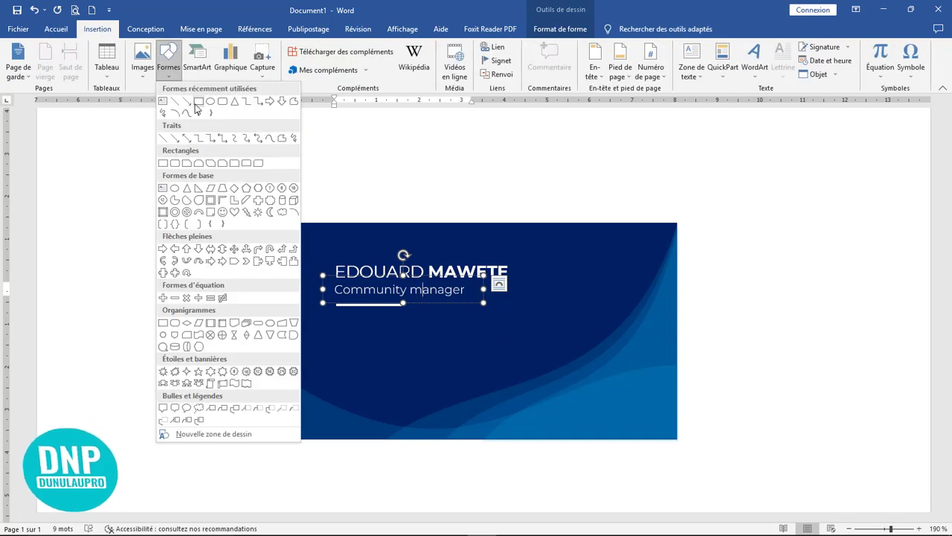
pyautogui.click(198, 103)
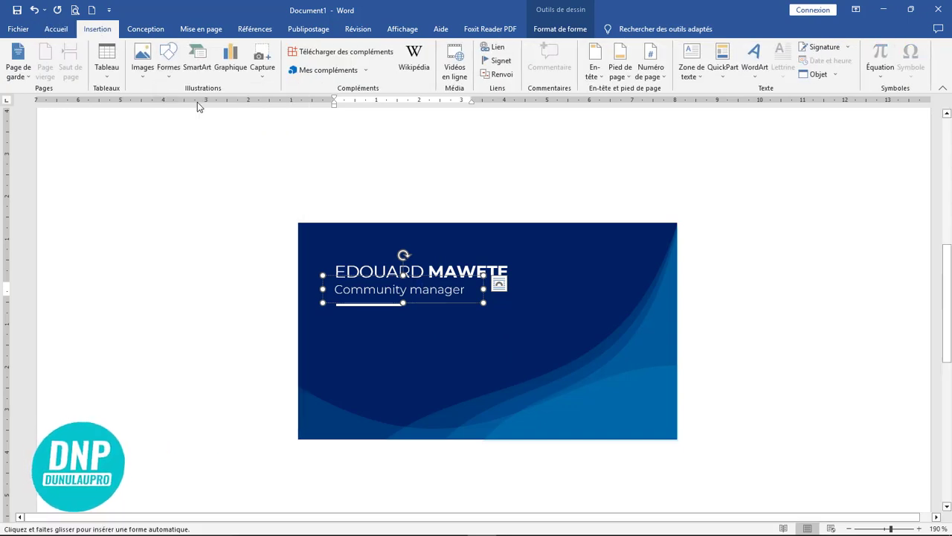
pyautogui.moveTo(331, 340); pyautogui.dragTo(362, 357)
# Choose a picture fill for the small square.
pyautogui.rightClick(345, 346)
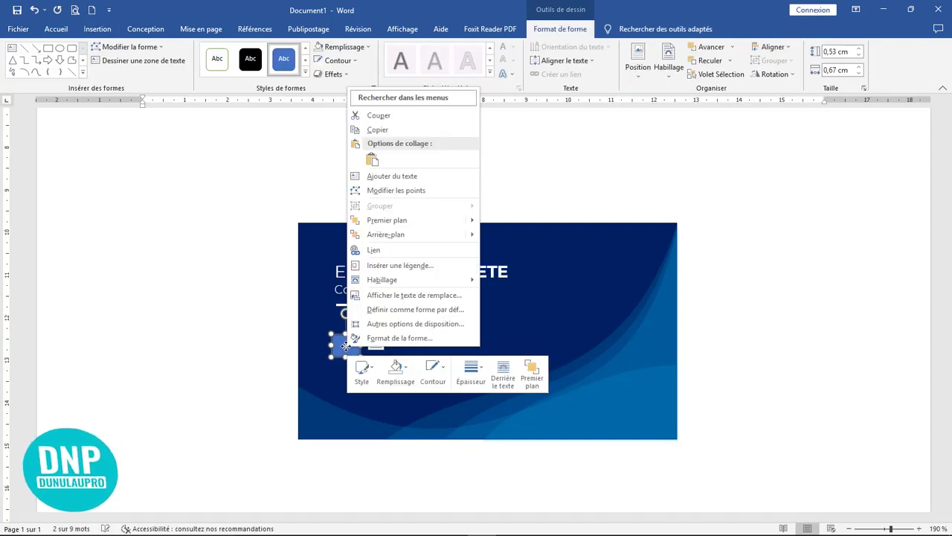
pyautogui.click(396, 369)
pyautogui.click(419, 321)
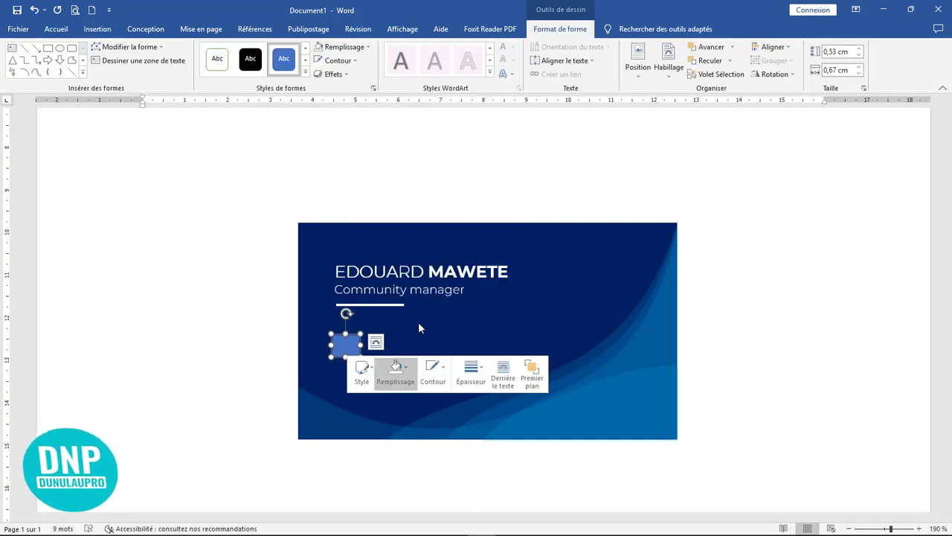
# Work offline and browse the Bureau folders to find the icon images.
pyautogui.click(464, 298)
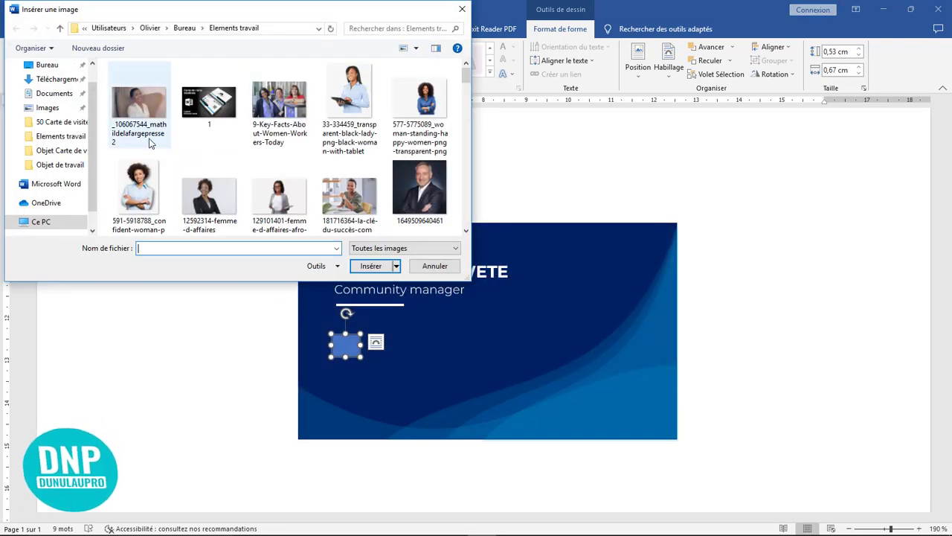
pyautogui.scroll(-6, 320, 174)
pyautogui.scroll(-10, 320, 174)
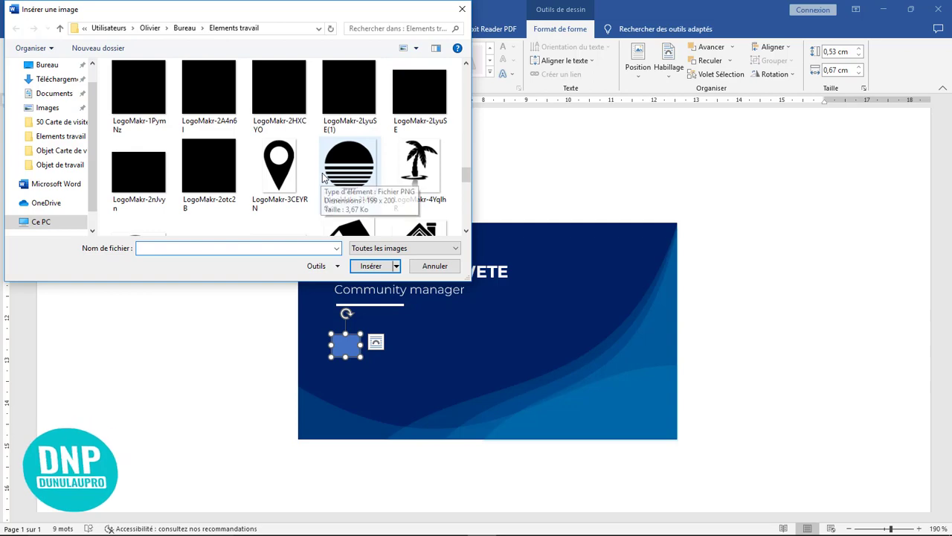
pyautogui.scroll(-4, 320, 178)
pyautogui.scroll(-2, 322, 176)
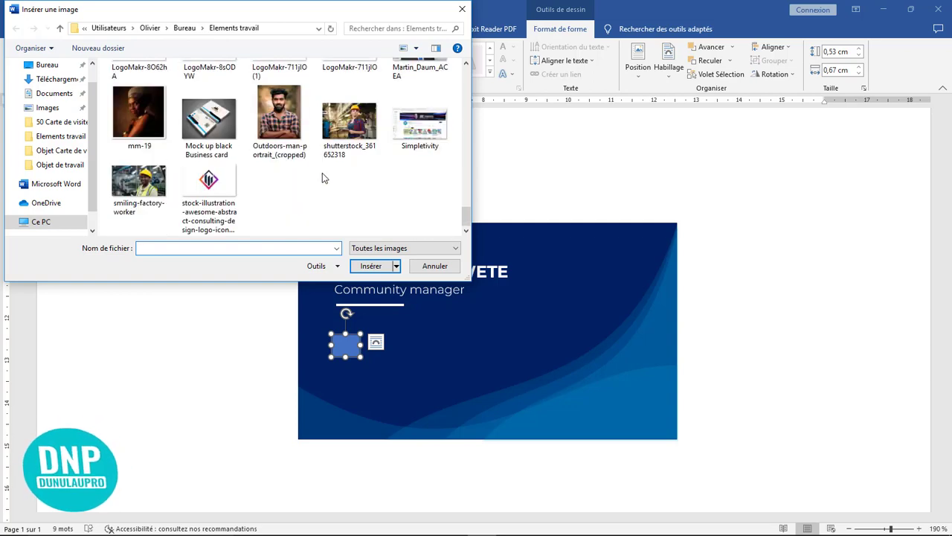
pyautogui.scroll(4, 322, 178)
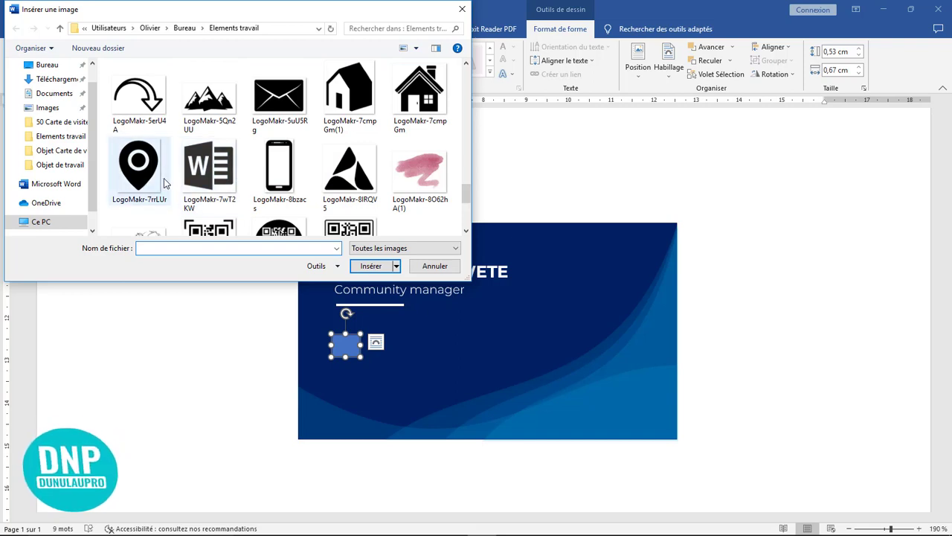
pyautogui.click(59, 68)
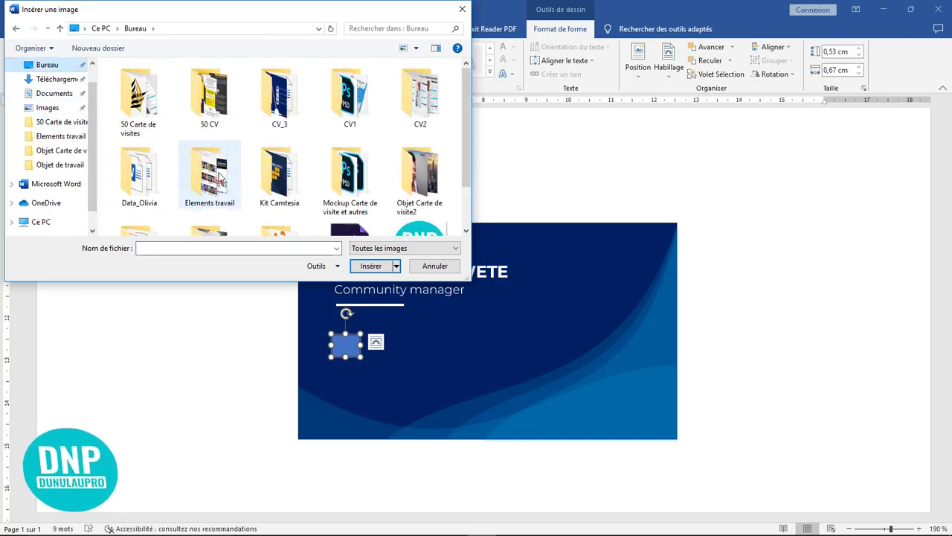
pyautogui.doubleClick(220, 175)
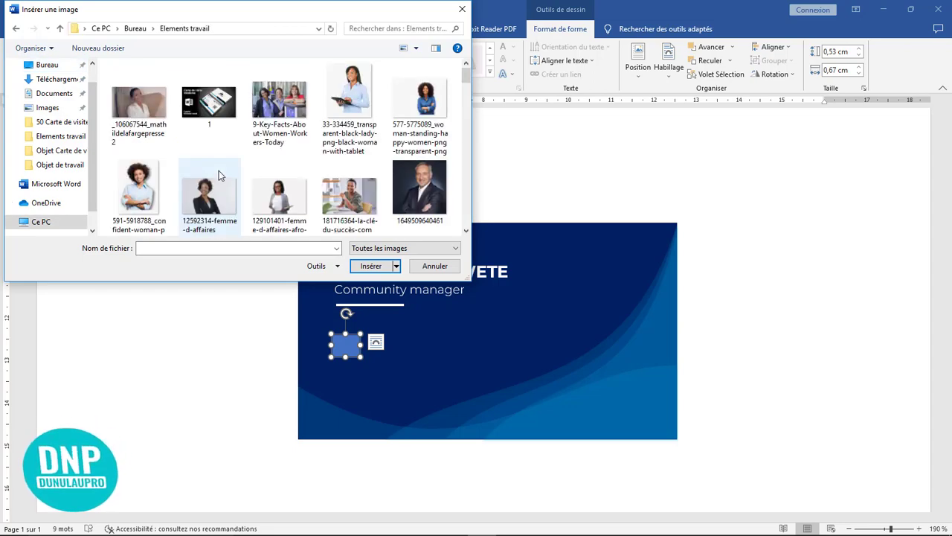
pyautogui.scroll(-15, 219, 172)
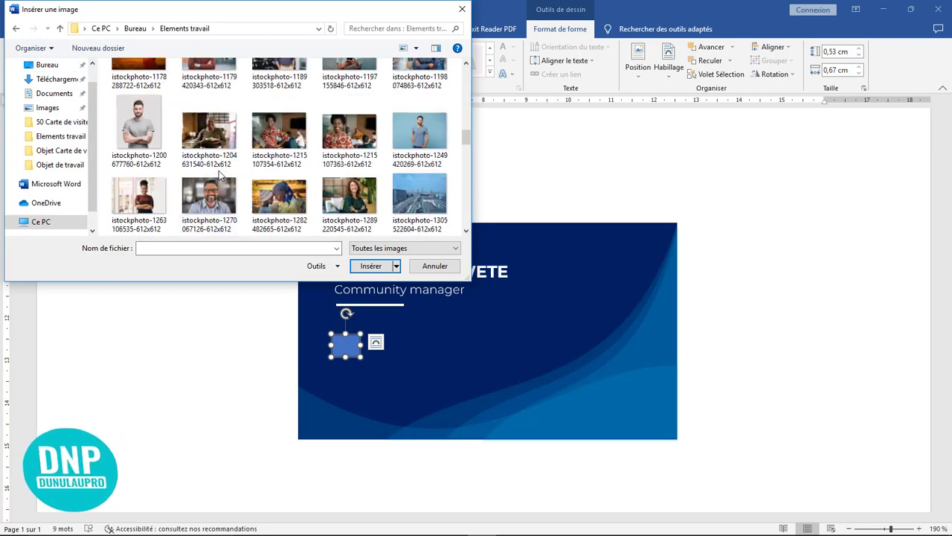
pyautogui.scroll(-10, 221, 176)
pyautogui.scroll(9, 220, 175)
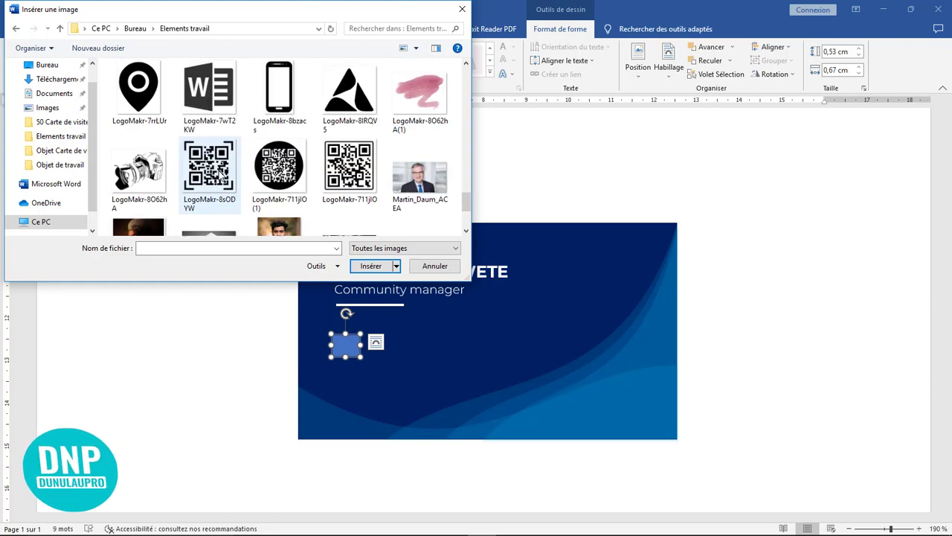
# Fill the square with the LogoMakr-2mcAH5 phone icon from Objet de travail.
pyautogui.click(62, 69)
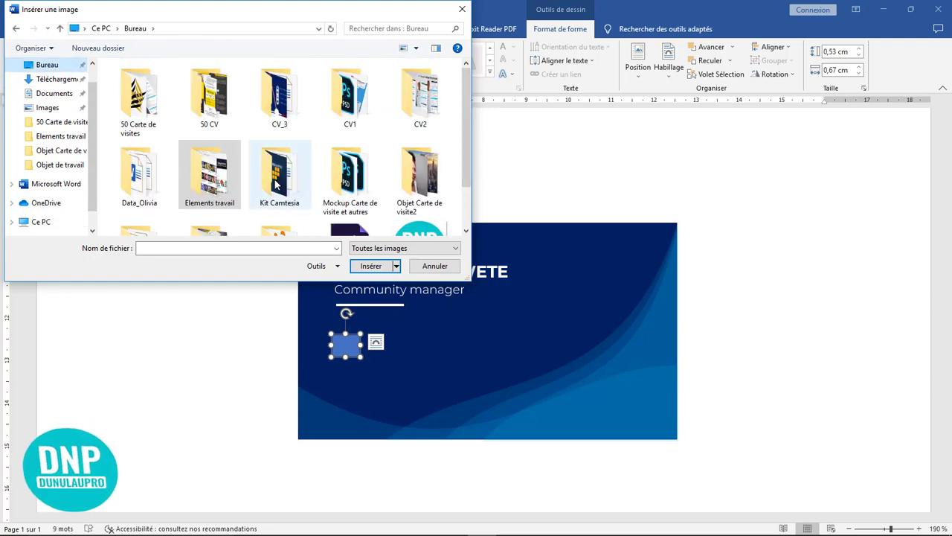
pyautogui.scroll(-1, 409, 176)
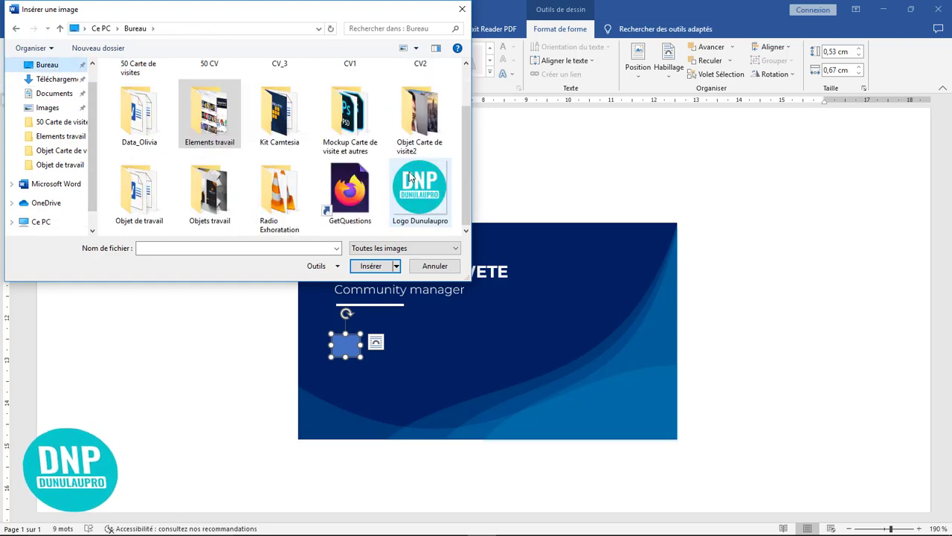
pyautogui.doubleClick(210, 195)
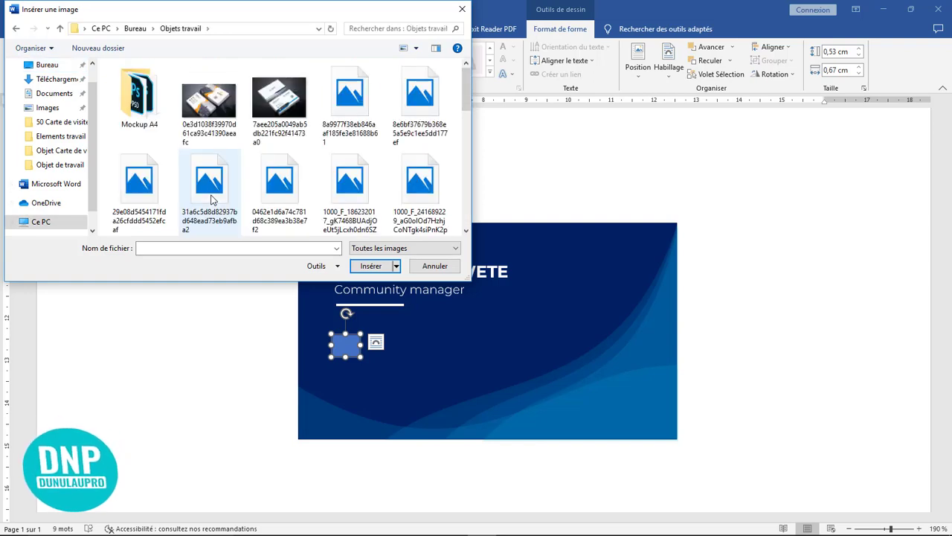
pyautogui.scroll(-3, 240, 185)
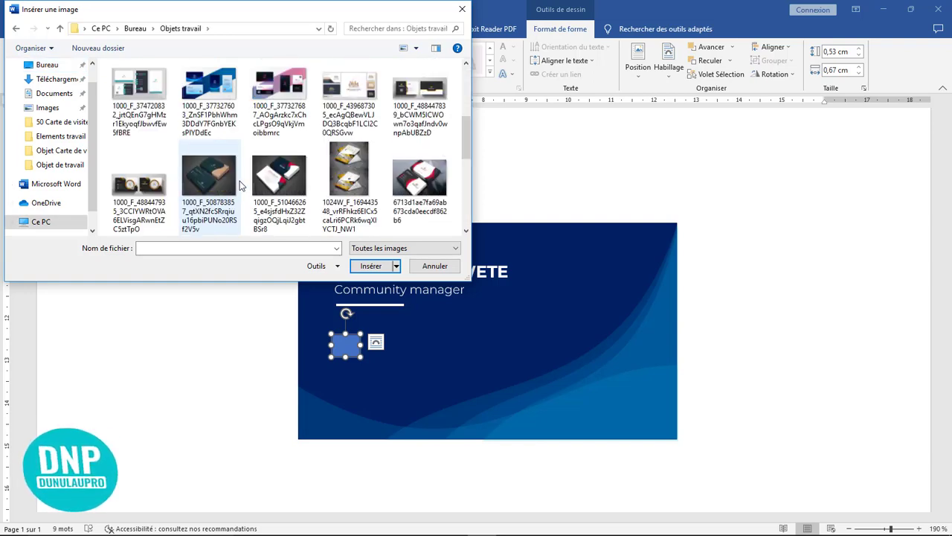
pyautogui.scroll(3, 186, 175)
pyautogui.click(15, 28)
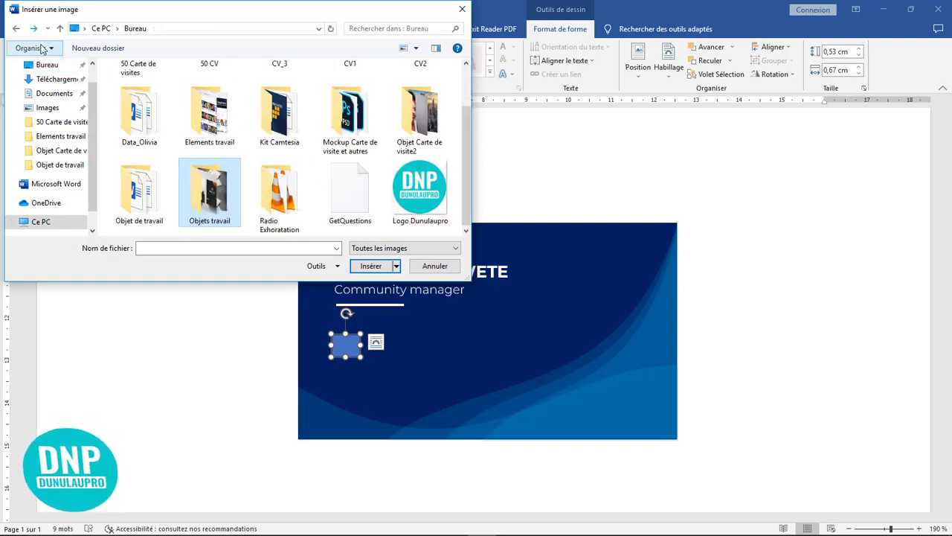
pyautogui.scroll(-3, 137, 202)
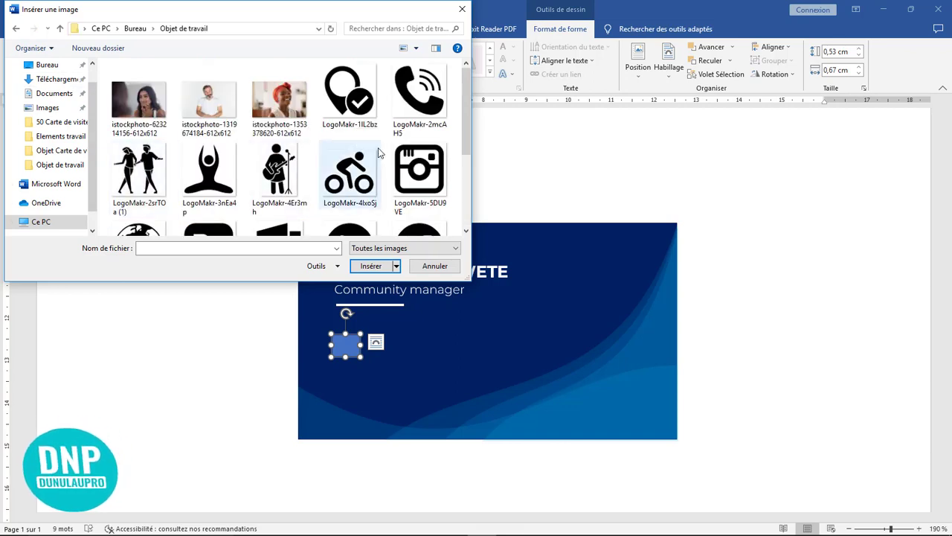
pyautogui.click(419, 90)
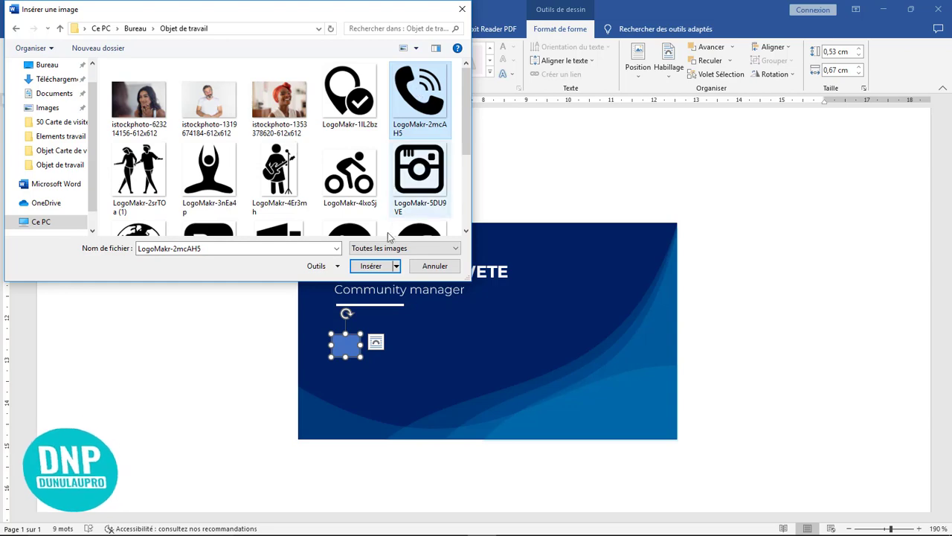
pyautogui.click(370, 265)
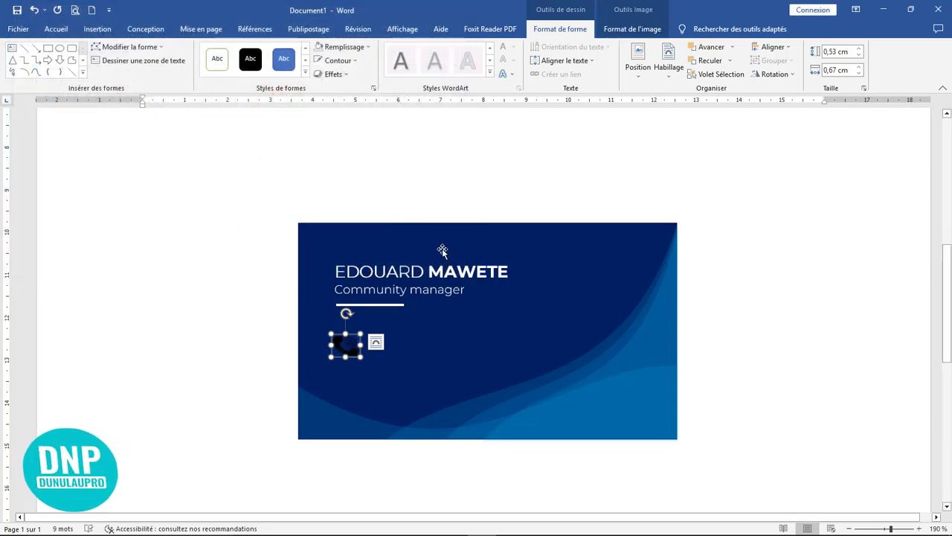
# Narrow the phone picture slightly and set its outline to Sans contour.
pyautogui.moveTo(359, 344); pyautogui.dragTo(352, 344)
pyautogui.scroll(-6, 430, 342)
pyautogui.scroll(20, 430, 339)
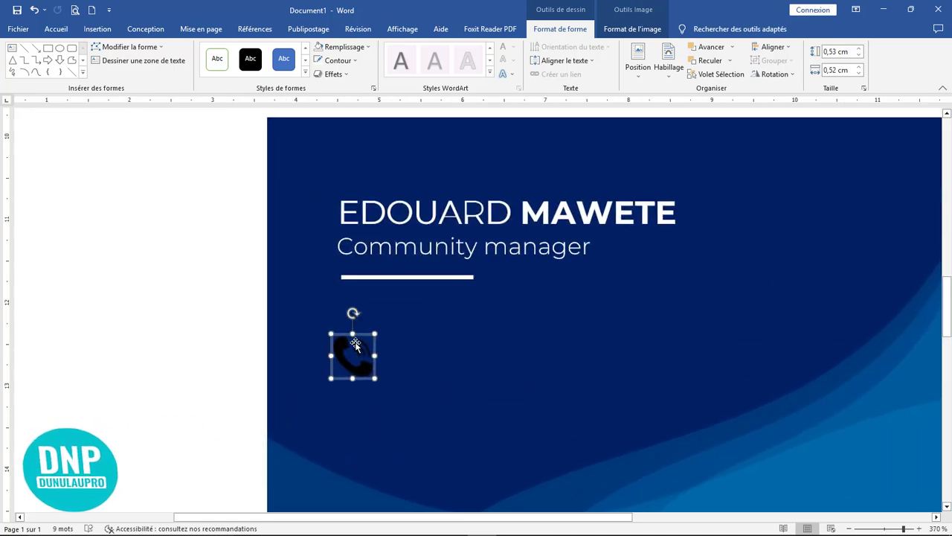
pyautogui.click(344, 61)
pyautogui.click(351, 165)
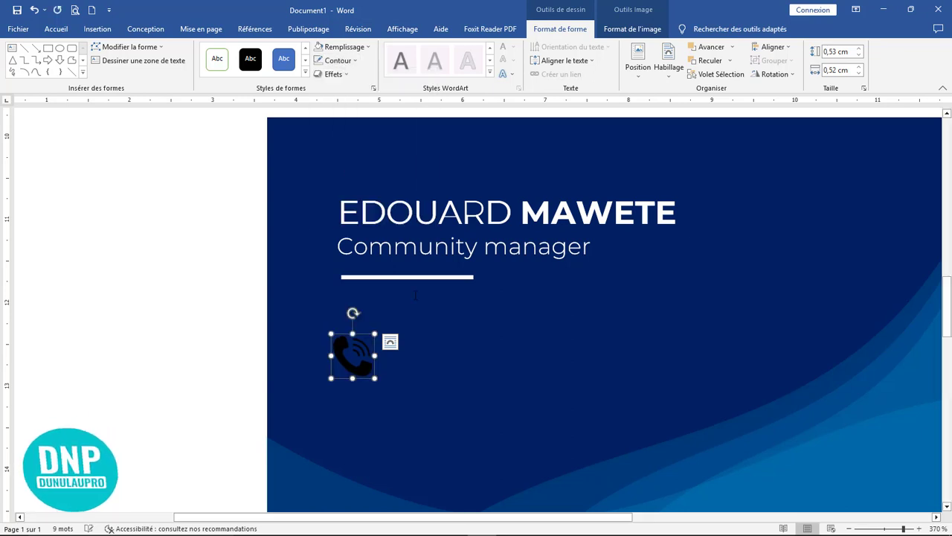
# Shrink the phone icon further to about 0,53 × 0,52 cm.
pyautogui.click(456, 245)
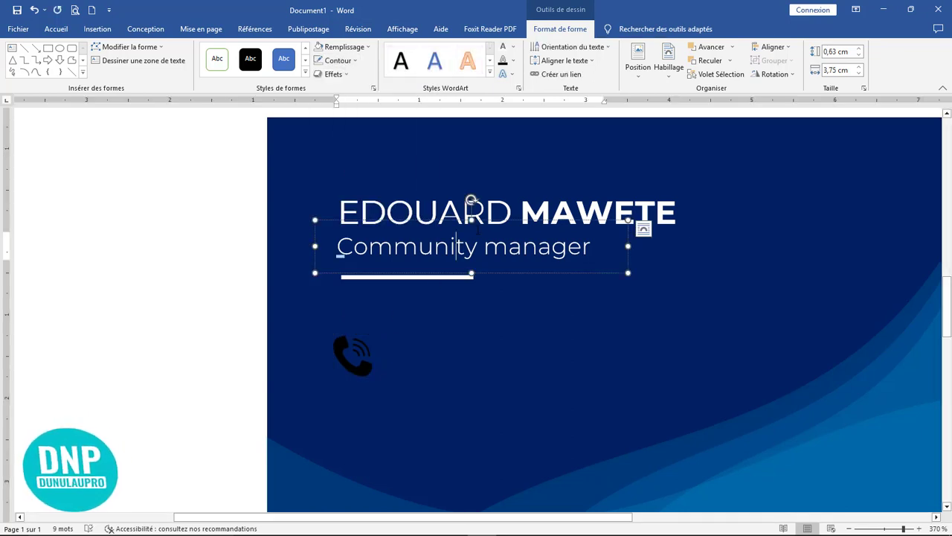
pyautogui.click(355, 362)
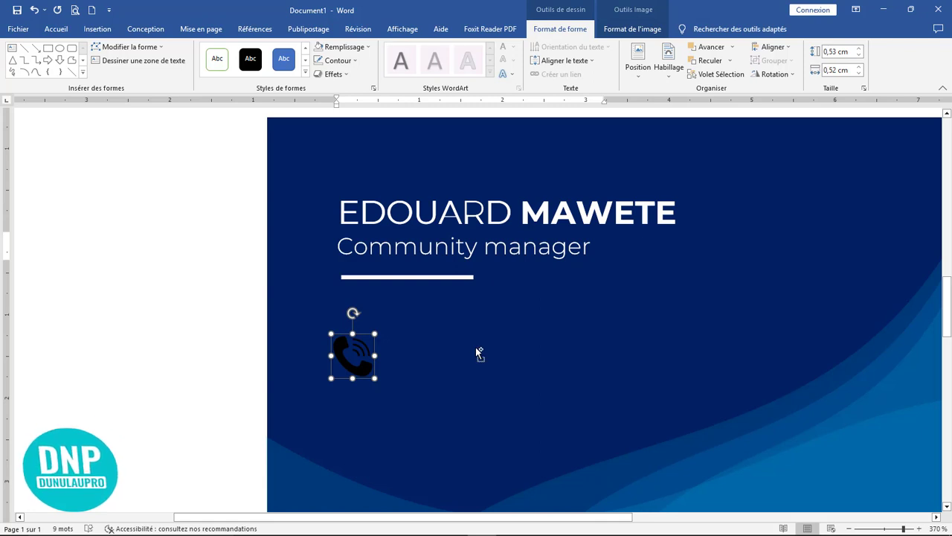
pyautogui.scroll(-11, 476, 346)
pyautogui.scroll(-9, 475, 350)
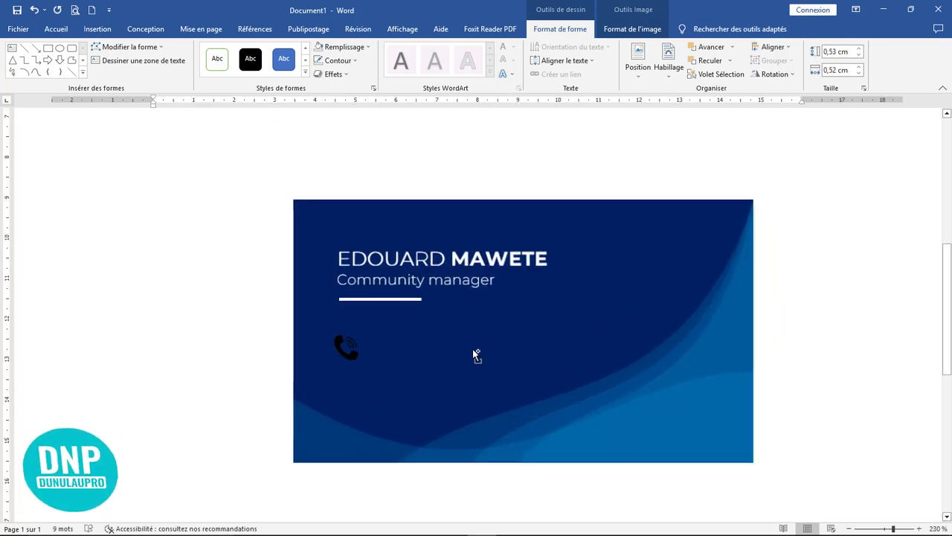
pyautogui.scroll(7, 474, 351)
pyautogui.scroll(4, 476, 355)
pyautogui.click(346, 361)
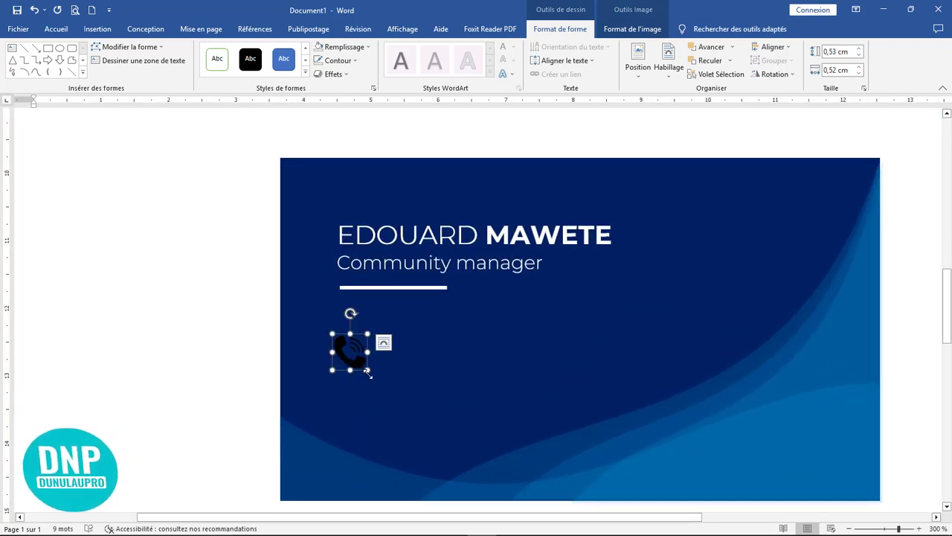
pyautogui.moveTo(366, 369); pyautogui.dragTo(364, 364)
pyautogui.click(341, 264)
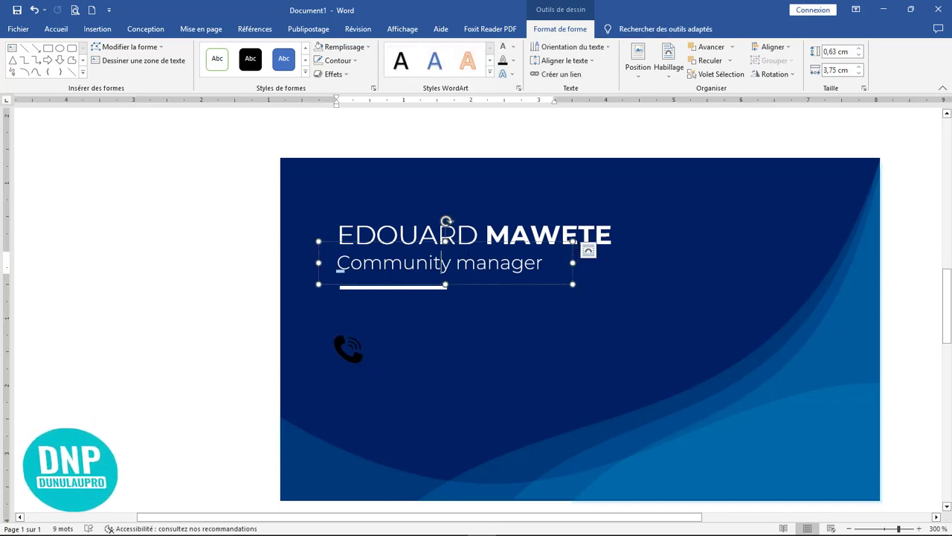
# Copy the job title box beside the phone icon and replace its text with a placeholder phone number.
pyautogui.moveTo(441, 218); pyautogui.dragTo(497, 305)
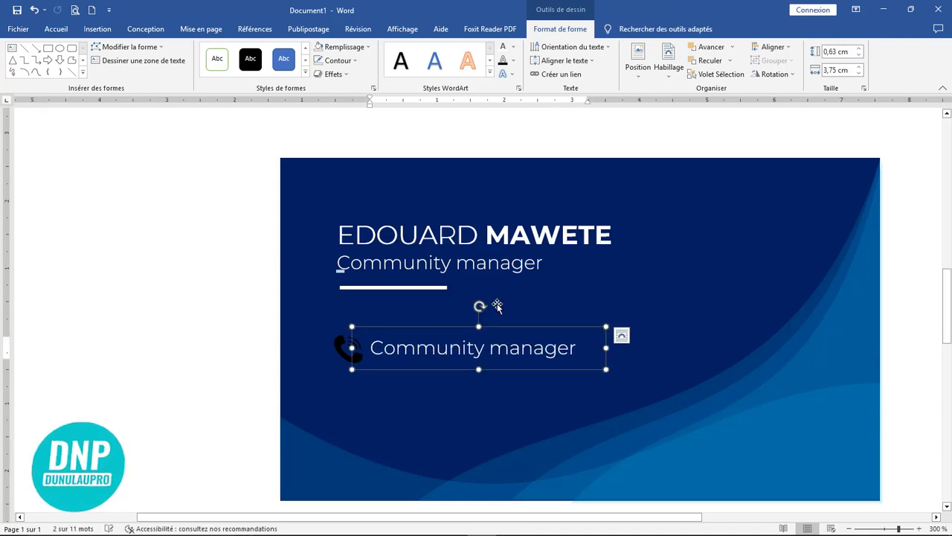
pyautogui.doubleClick(590, 348)
pyautogui.tripleClick(590, 348)
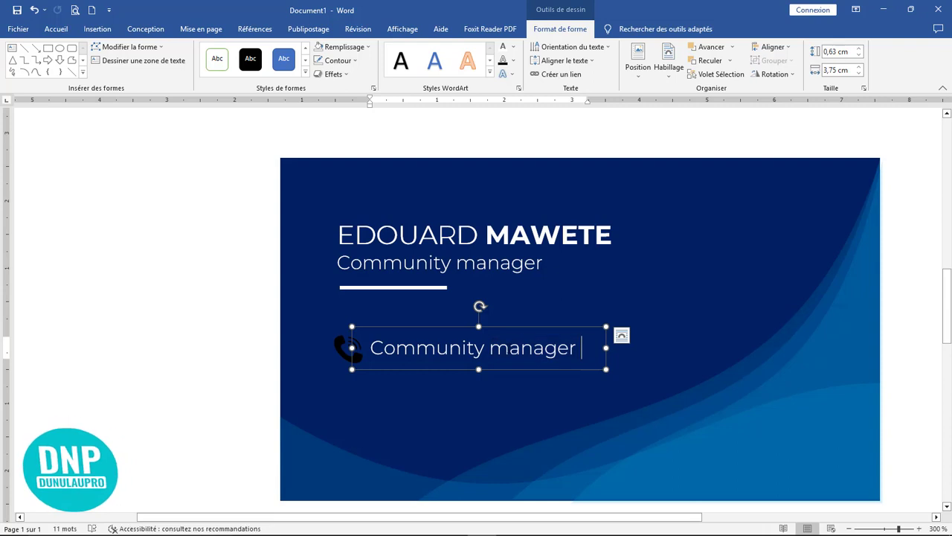
pyautogui.write('+0')
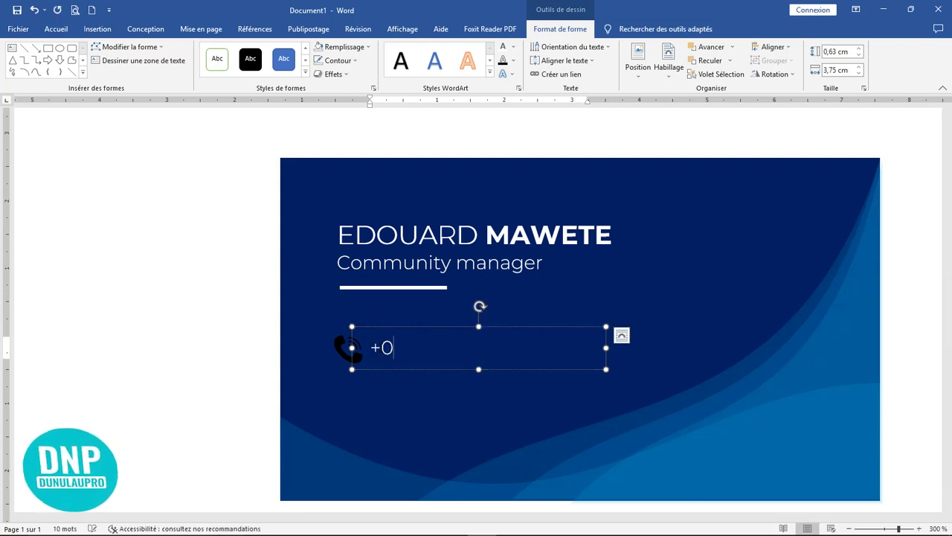
pyautogui.write('0 123 456 789 0')
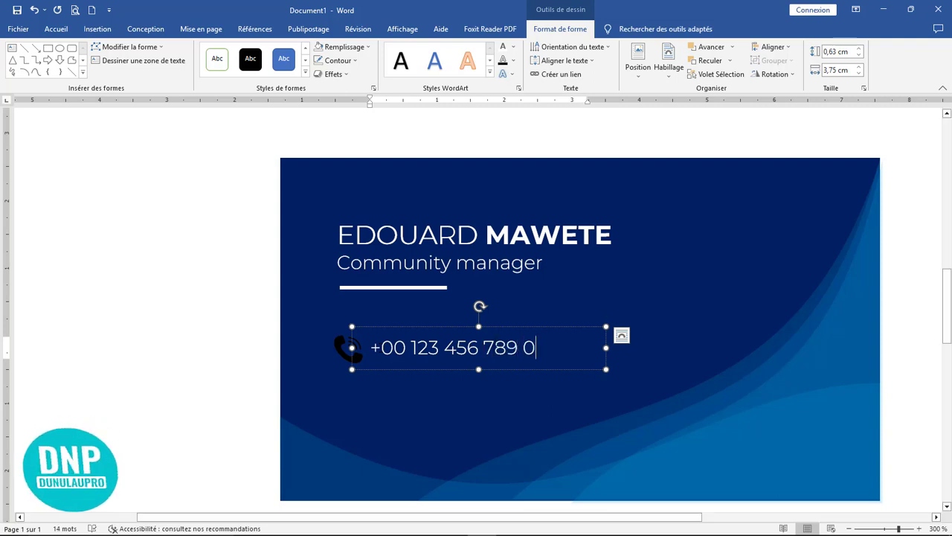
# Make the phone number text black and trim its box to fit the text.
pyautogui.moveTo(548, 346); pyautogui.dragTo(364, 346)
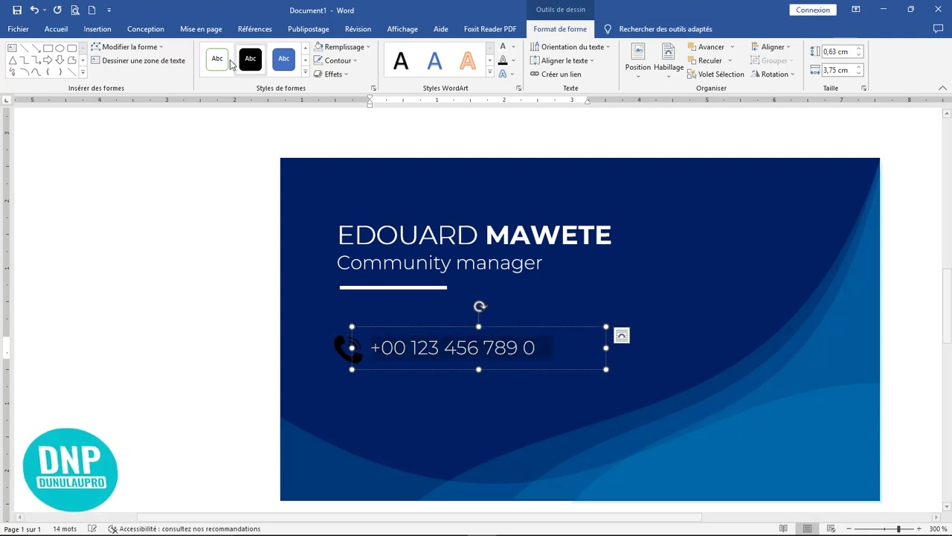
pyautogui.click(57, 32)
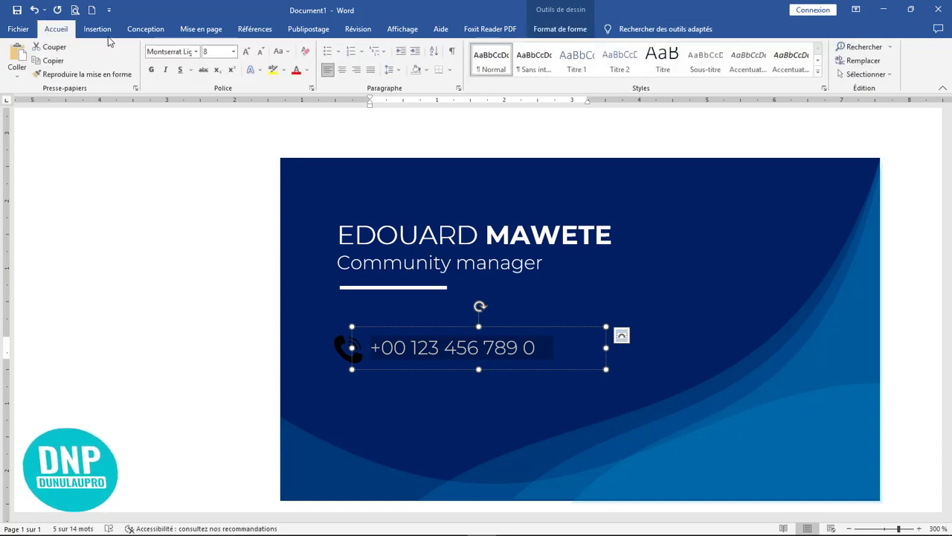
pyautogui.click(307, 70)
pyautogui.click(327, 85)
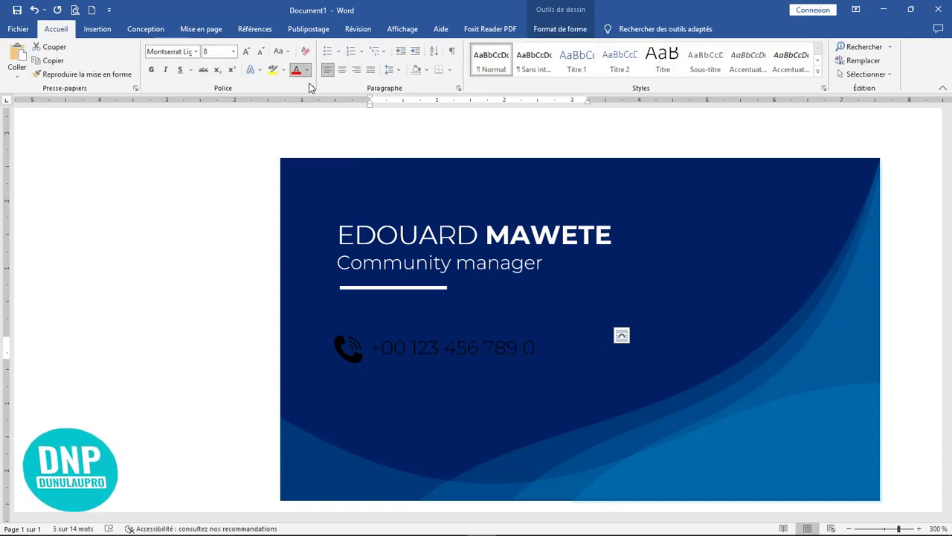
pyautogui.click(548, 336)
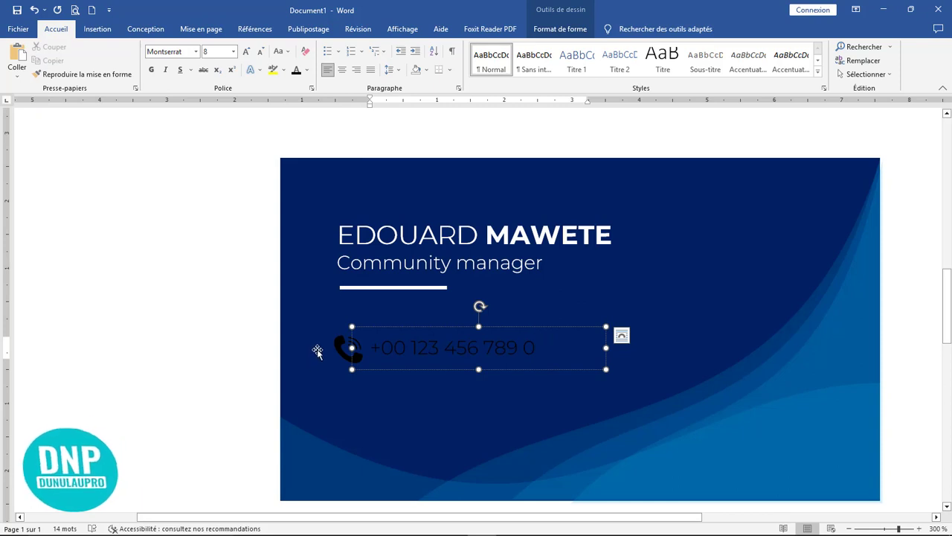
pyautogui.moveTo(606, 348); pyautogui.dragTo(560, 348)
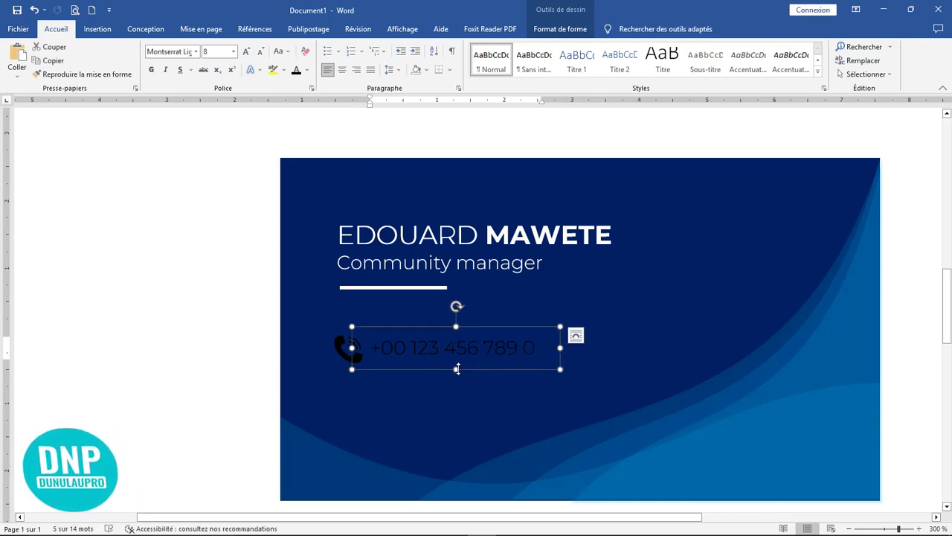
pyautogui.moveTo(456, 369); pyautogui.dragTo(459, 366)
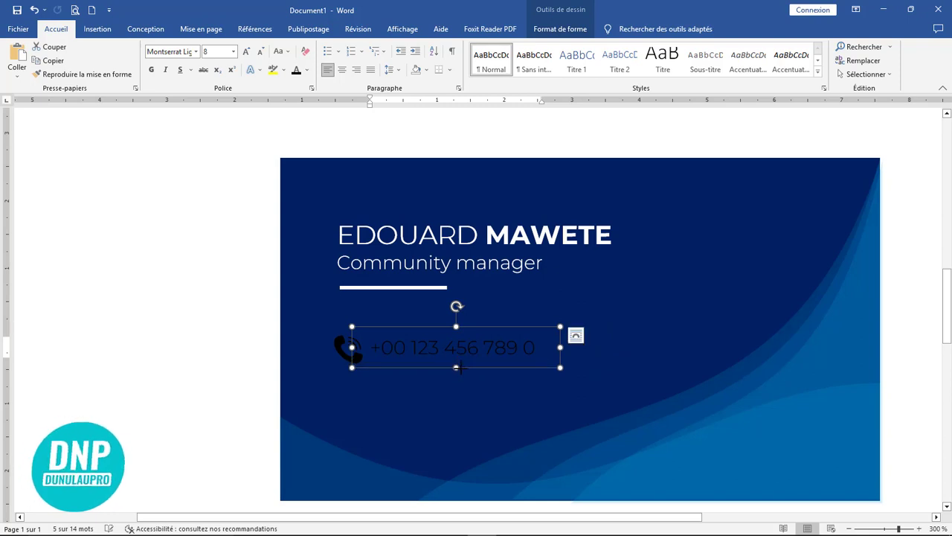
pyautogui.click(331, 345)
pyautogui.click(340, 346)
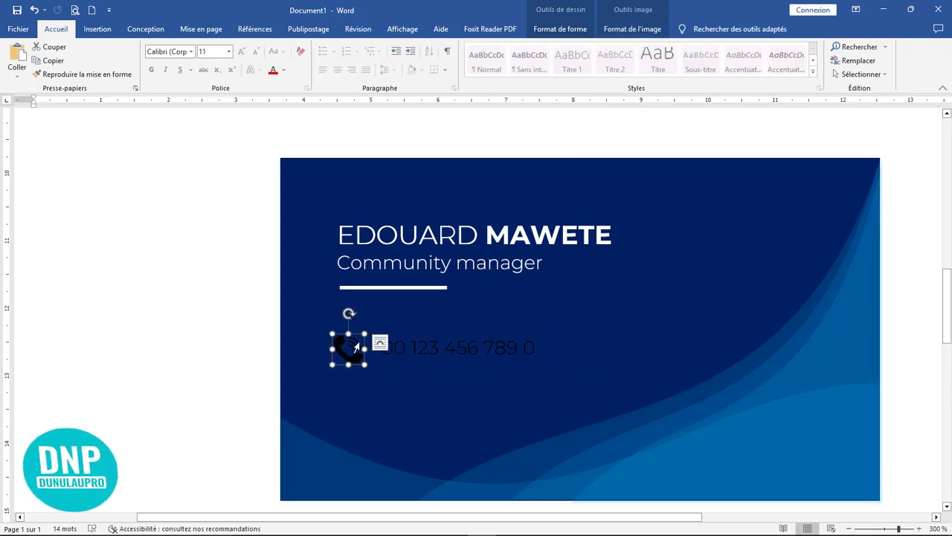
# Duplicate the icon-and-number row below and select all three phone icons.
pyautogui.keyDown('ctrl'); pyautogui.click(446, 331); pyautogui.keyUp('ctrl')
pyautogui.moveTo(446, 330); pyautogui.dragTo(450, 396)
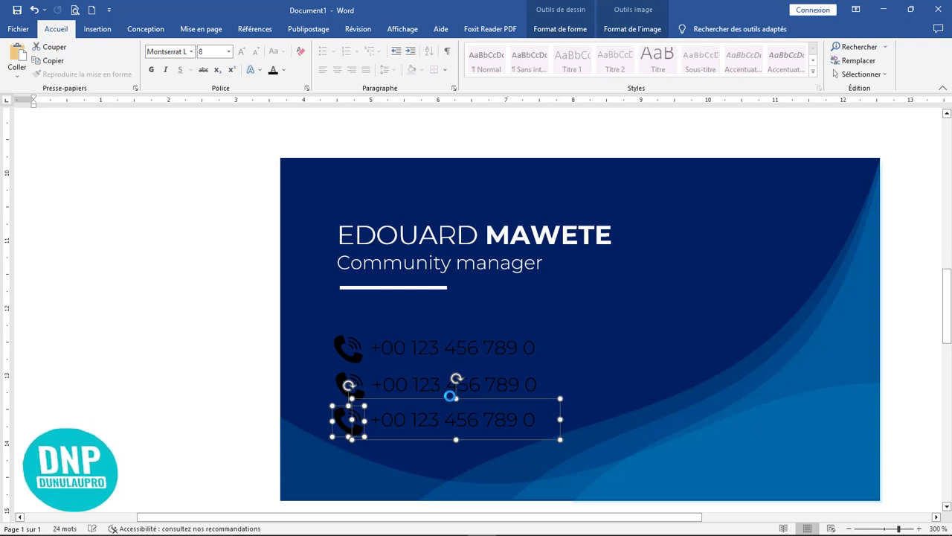
pyautogui.click(354, 402)
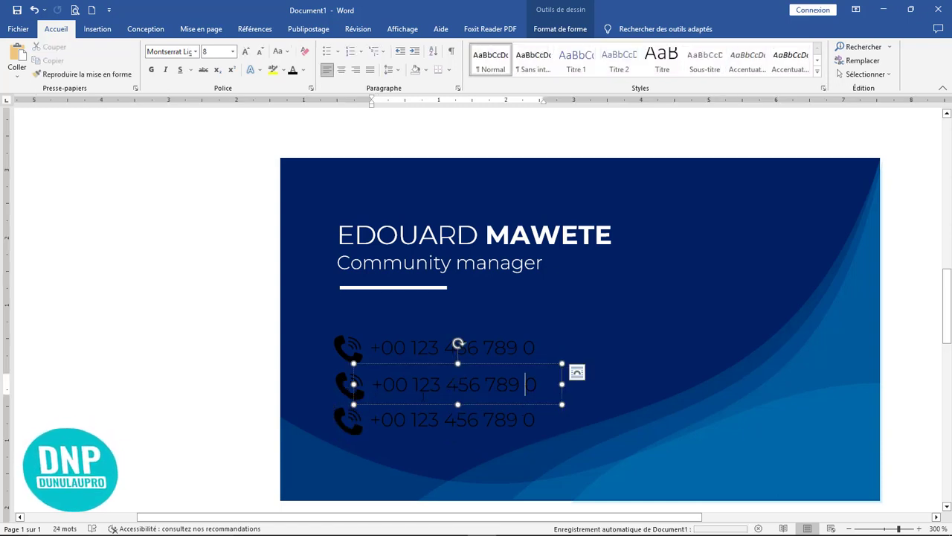
pyautogui.click(339, 353)
pyautogui.click(351, 395)
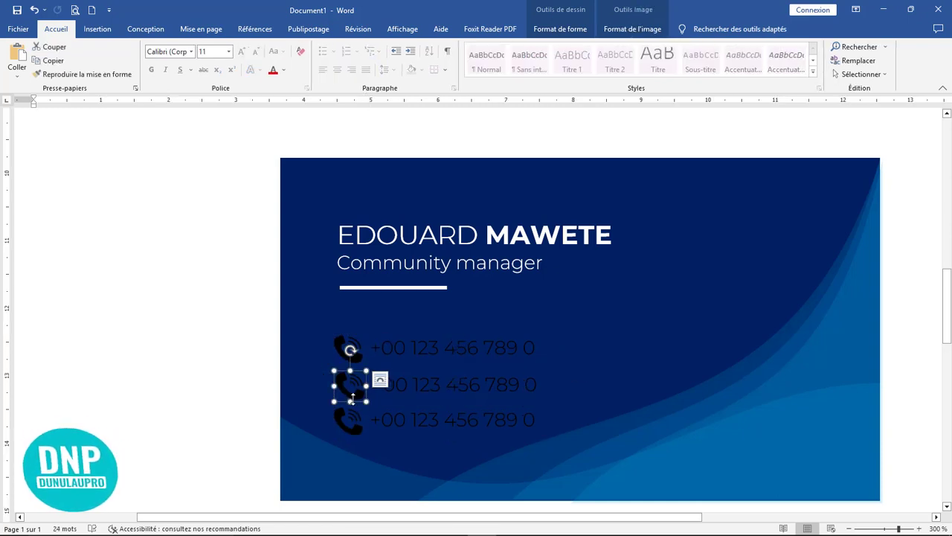
pyautogui.keyDown('shift'); pyautogui.click(353, 427); pyautogui.keyUp('shift')
pyautogui.click(350, 347)
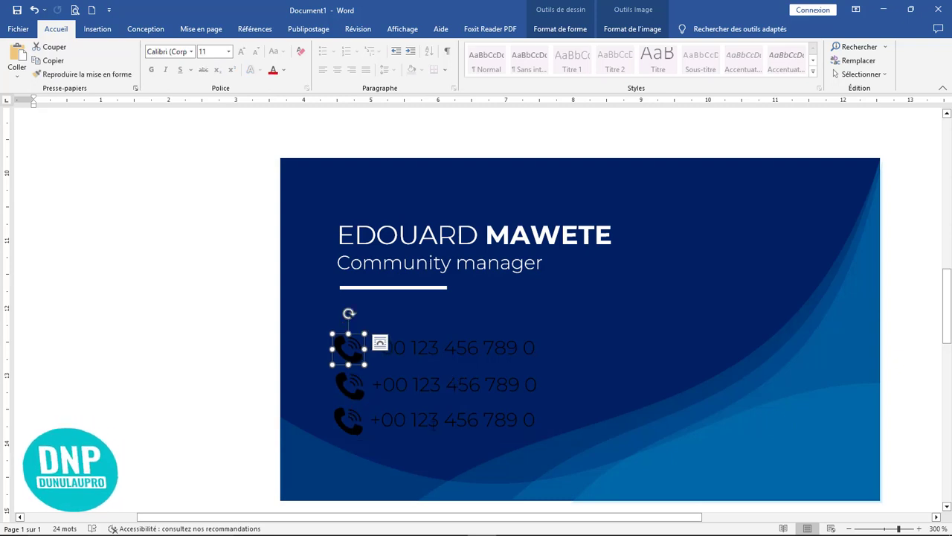
pyautogui.click(427, 420)
pyautogui.click(336, 419)
pyautogui.click(341, 417)
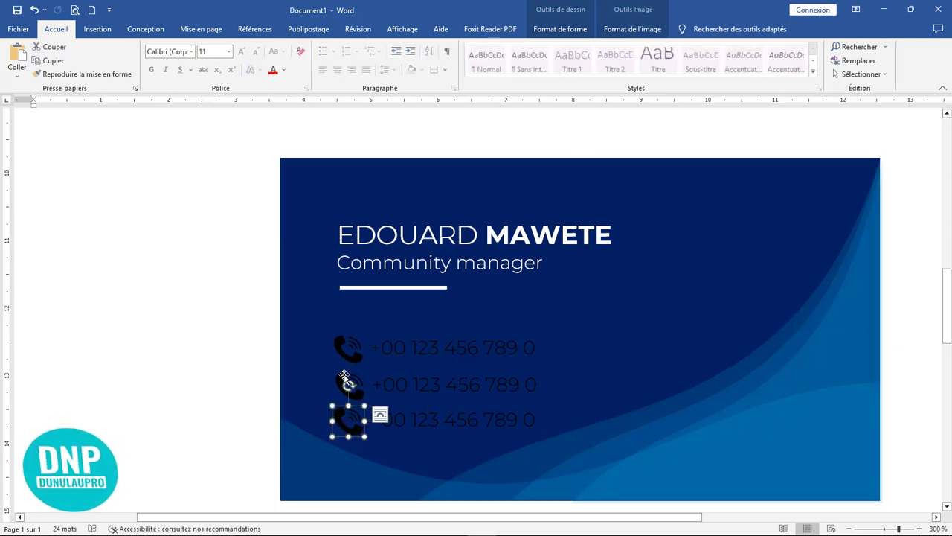
pyautogui.keyDown('shift'); pyautogui.click(347, 381); pyautogui.keyUp('shift')
pyautogui.keyDown('shift'); pyautogui.click(352, 346); pyautogui.keyUp('shift')
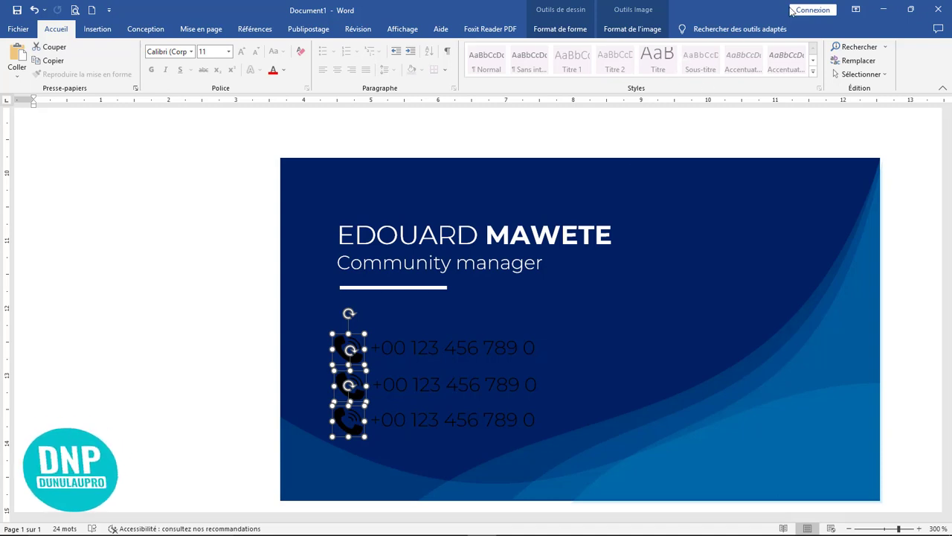
# Centre the three phone icons on each other and distribute them vertically.
pyautogui.click(634, 30)
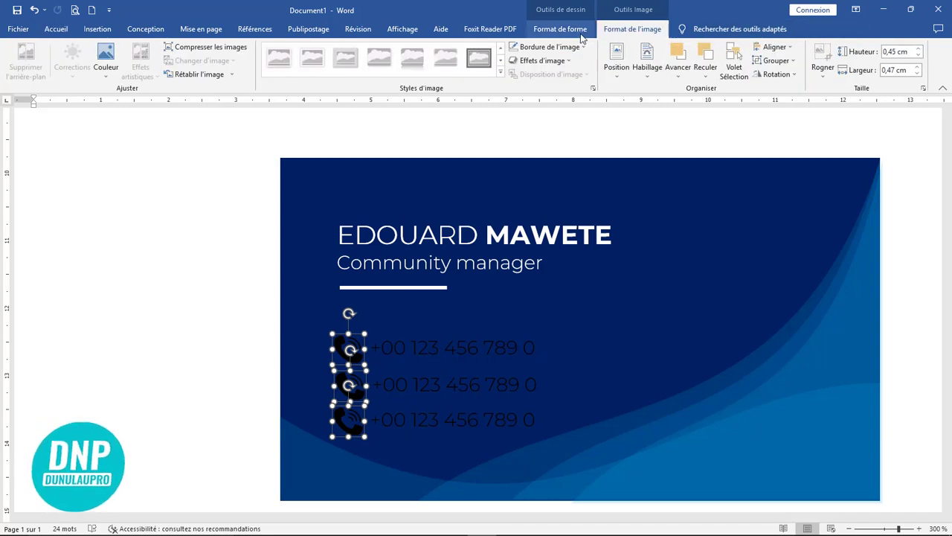
pyautogui.click(788, 48)
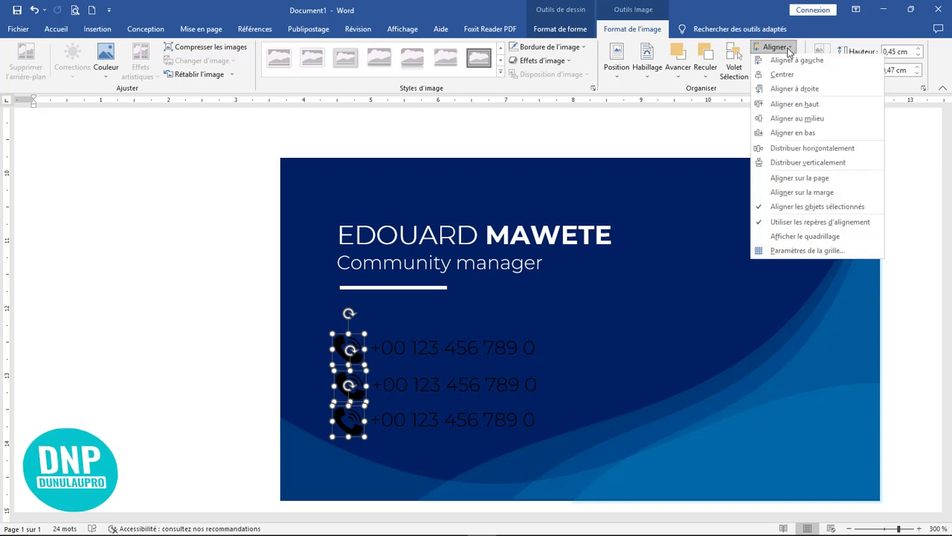
pyautogui.click(783, 76)
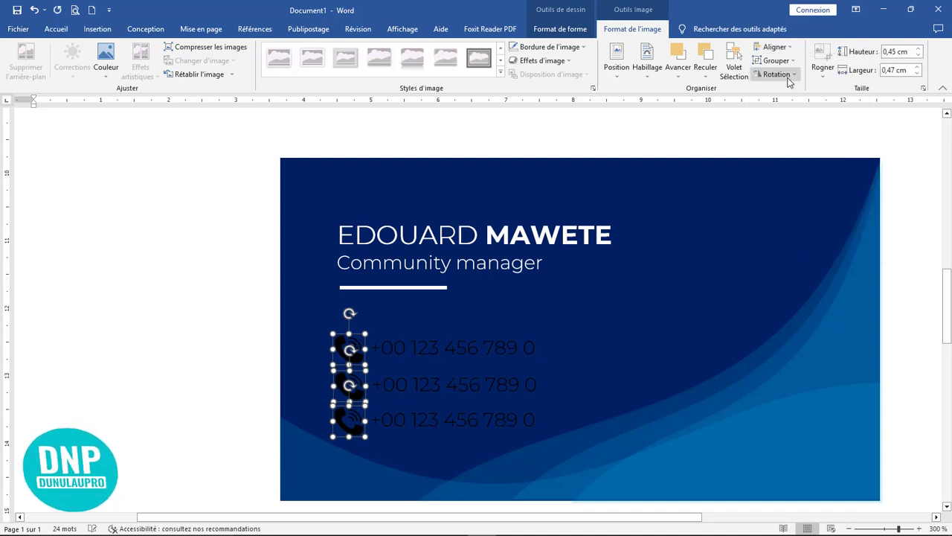
pyautogui.click(785, 49)
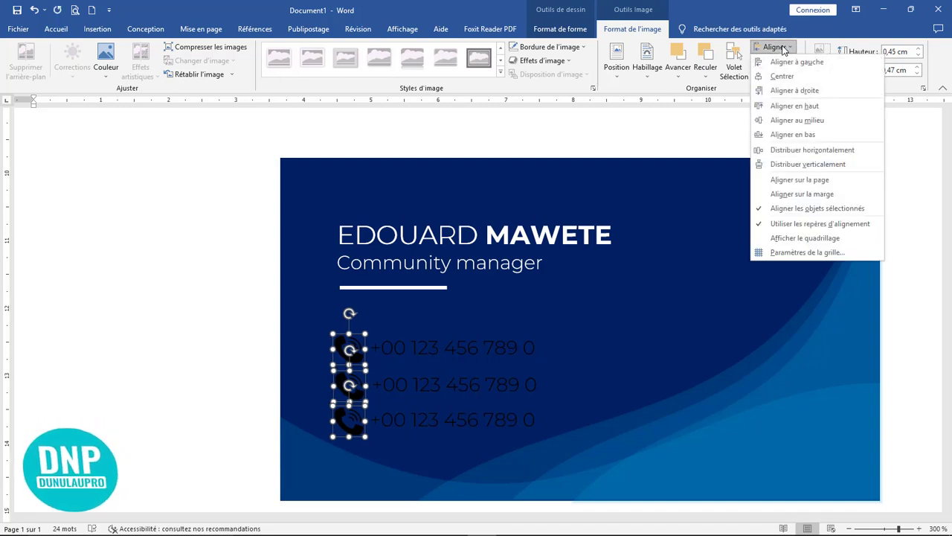
pyautogui.click(792, 165)
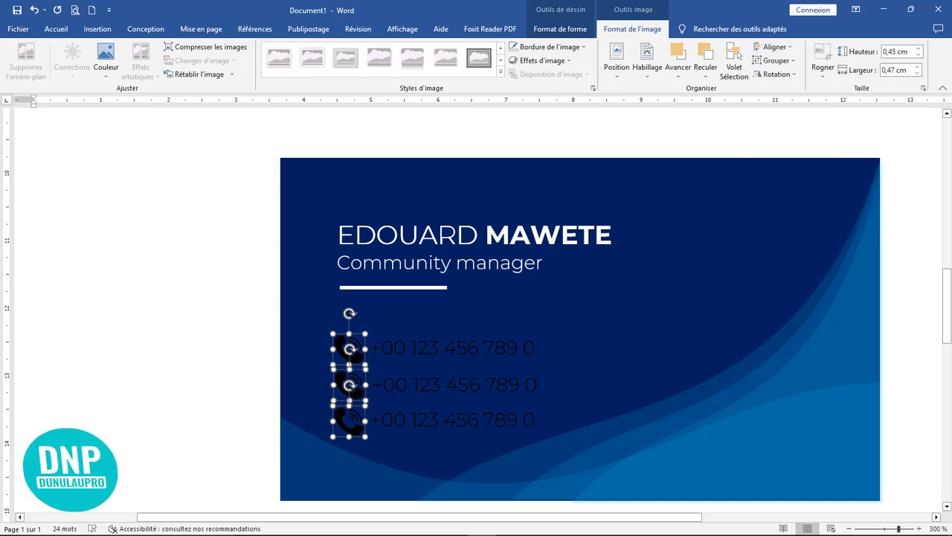
pyautogui.click(525, 384)
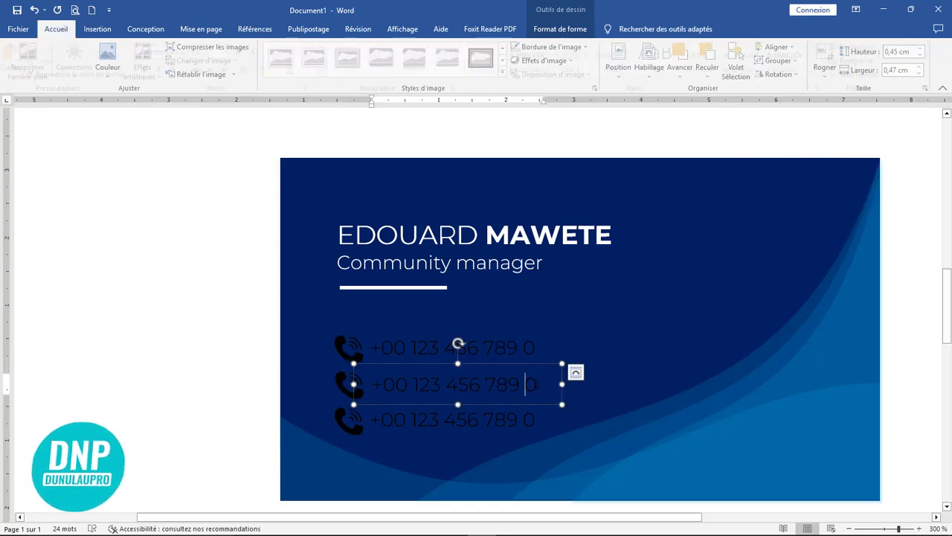
pyautogui.click(344, 391)
# Replace the middle phone icon with the globe image via a picture fill.
pyautogui.rightClick(344, 391)
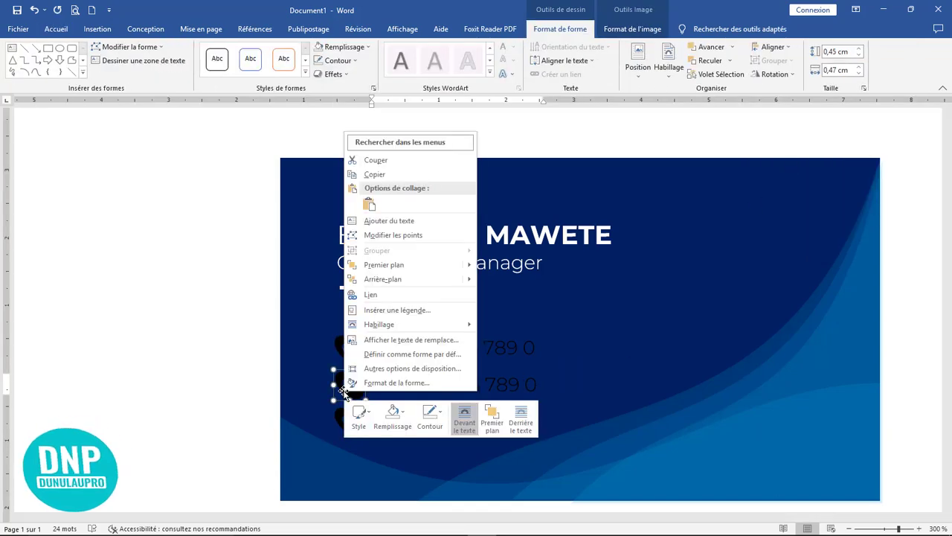
pyautogui.click(390, 425)
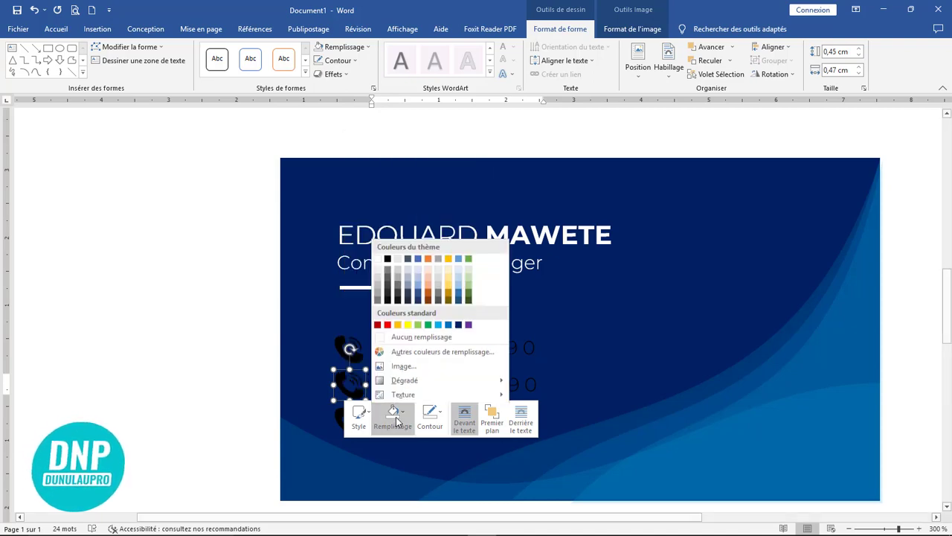
pyautogui.click(419, 364)
pyautogui.click(439, 301)
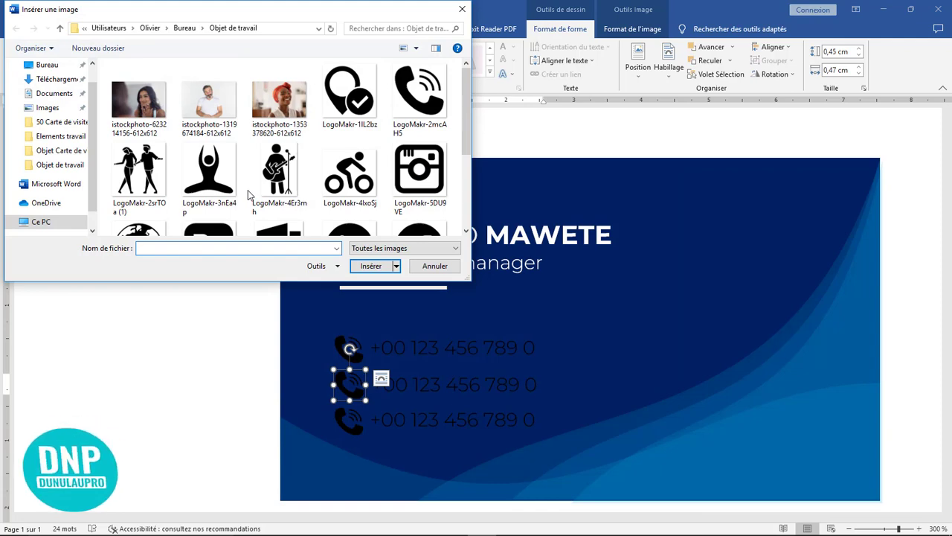
pyautogui.scroll(-1, 352, 181)
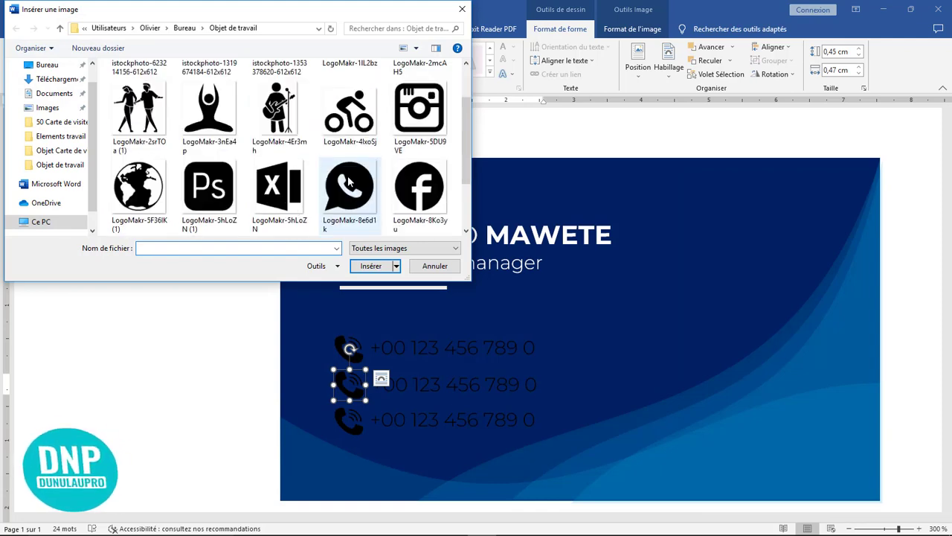
pyautogui.click(144, 197)
pyautogui.click(374, 271)
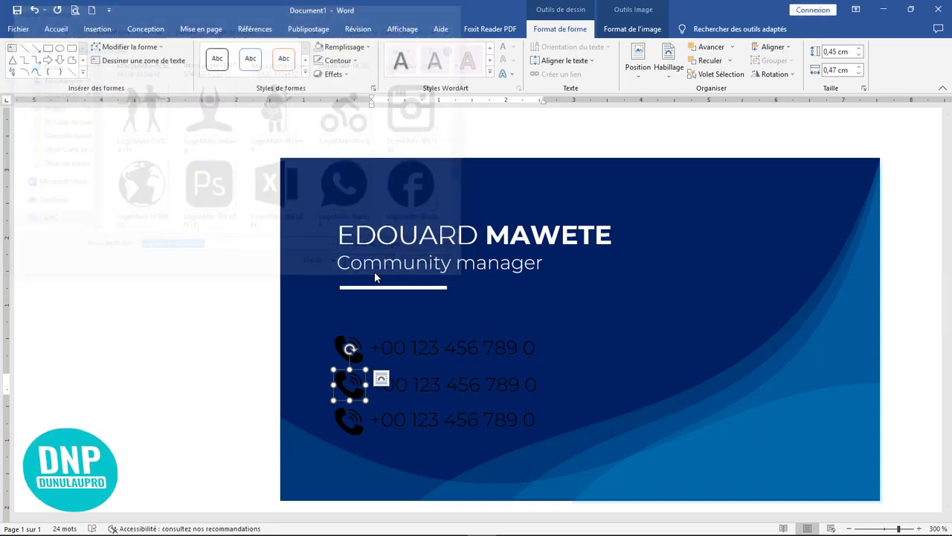
# Replace the bottom phone icon with the location pin image via a picture fill.
pyautogui.click(353, 427)
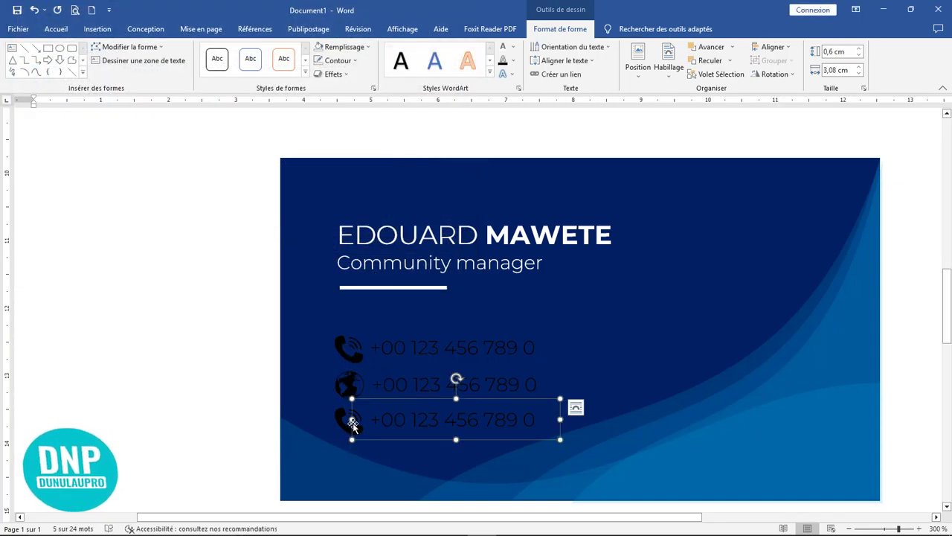
pyautogui.click(346, 424)
pyautogui.rightClick(344, 421)
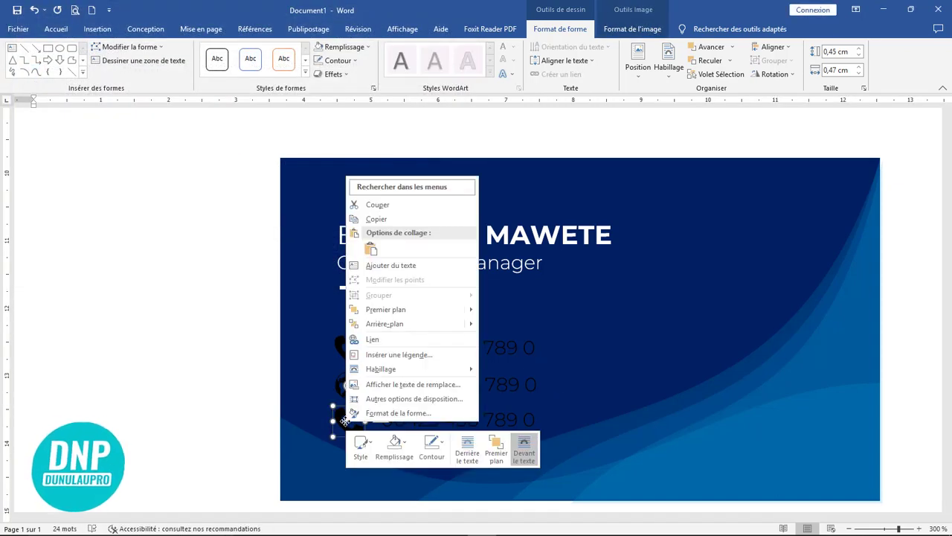
pyautogui.click(398, 444)
pyautogui.click(425, 397)
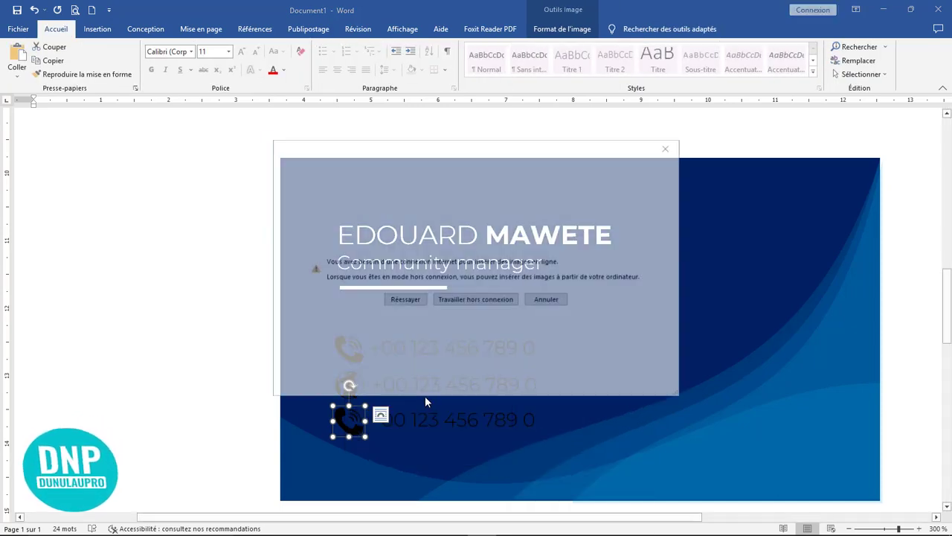
pyautogui.click(465, 298)
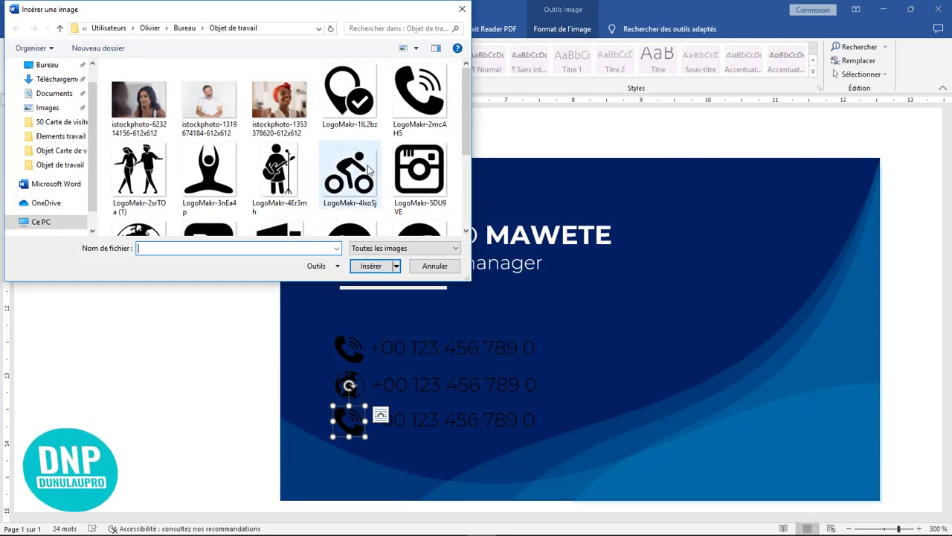
pyautogui.scroll(-1, 349, 186)
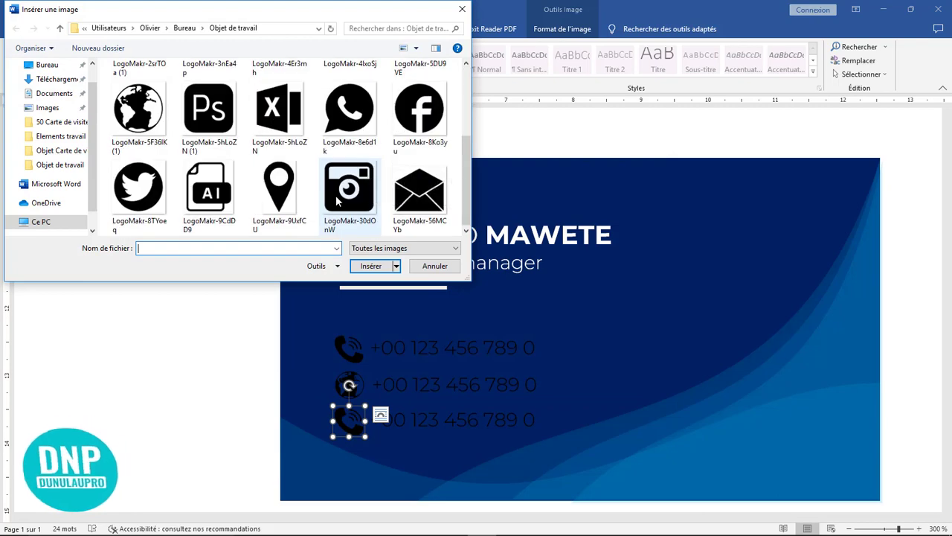
pyautogui.scroll(1, 337, 203)
pyautogui.click(349, 95)
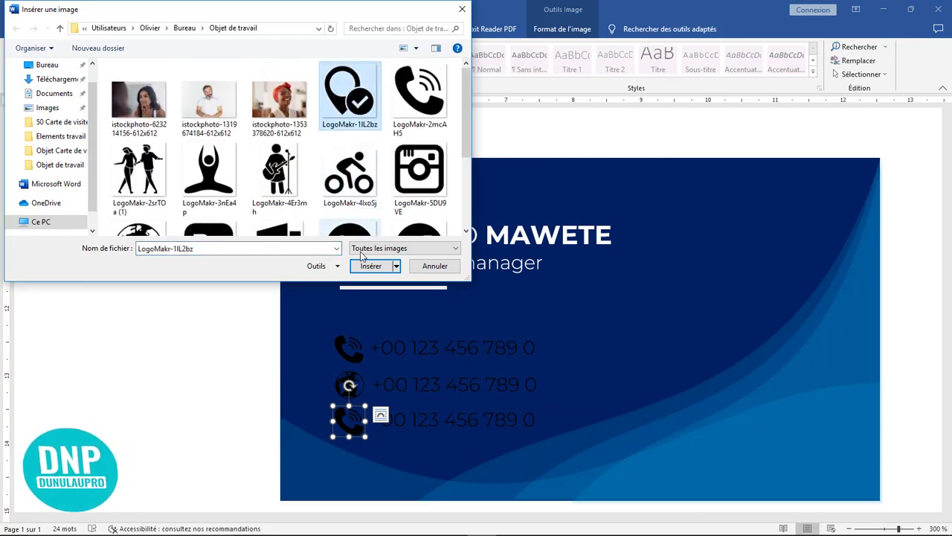
pyautogui.click(365, 266)
pyautogui.click(524, 419)
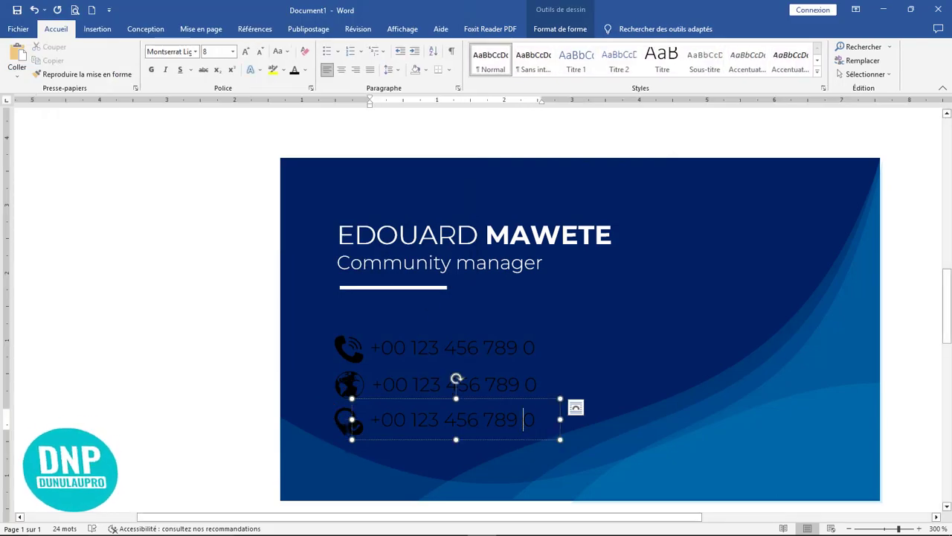
pyautogui.click(467, 347)
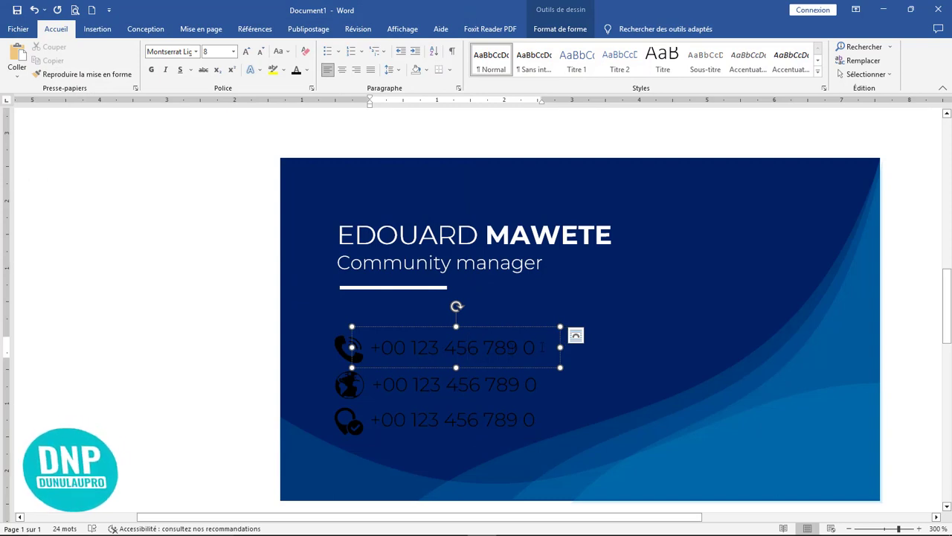
# Select the second row's phone number and begin typing the web address with 'ww'.
pyautogui.click(543, 384)
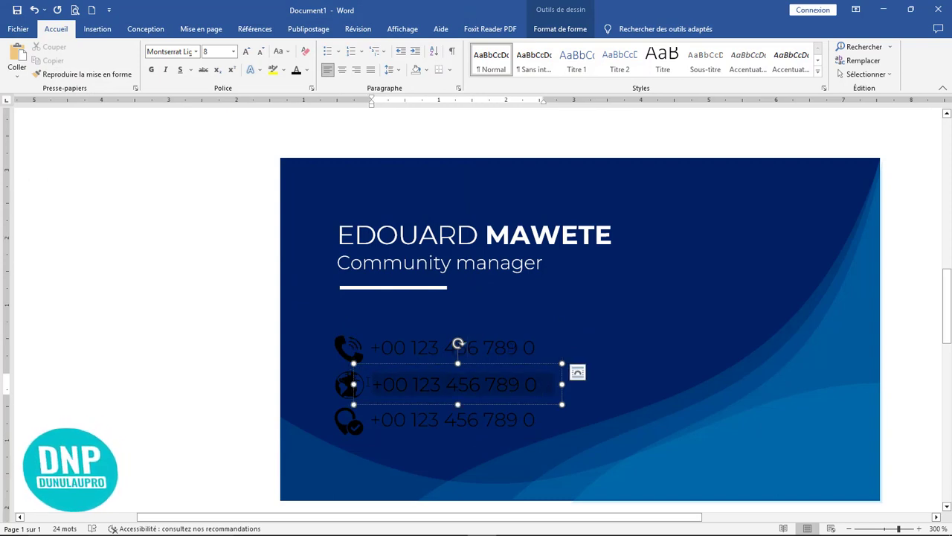
pyautogui.moveTo(365, 380); pyautogui.dragTo(364, 380)
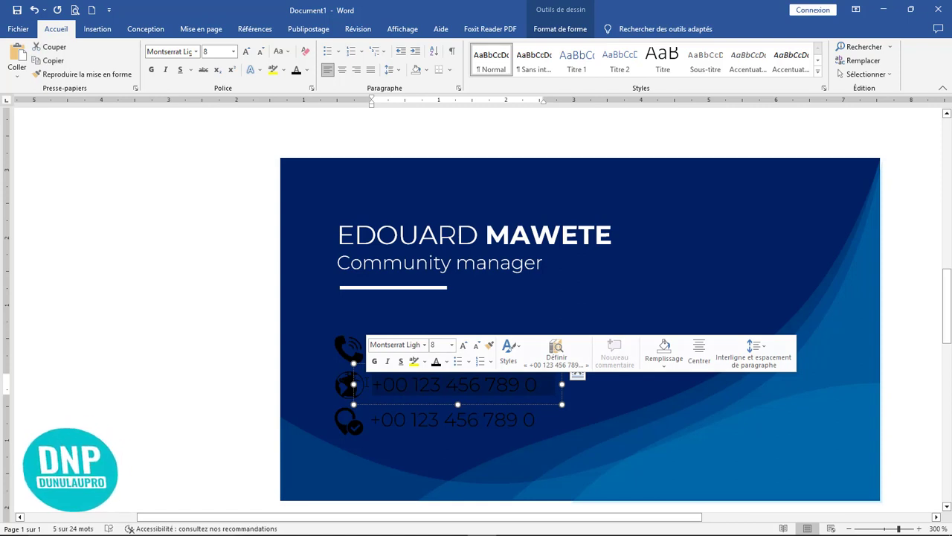
pyautogui.write('www.nomdusite')
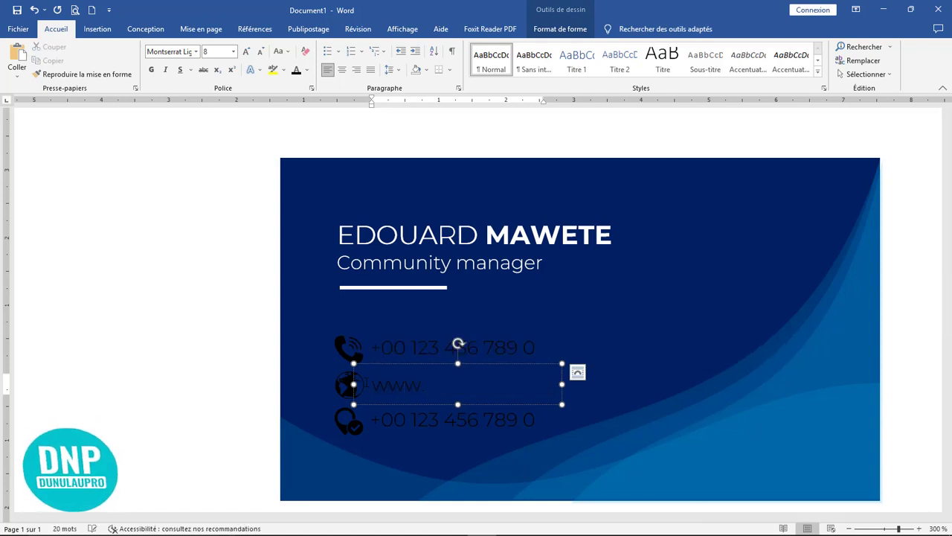
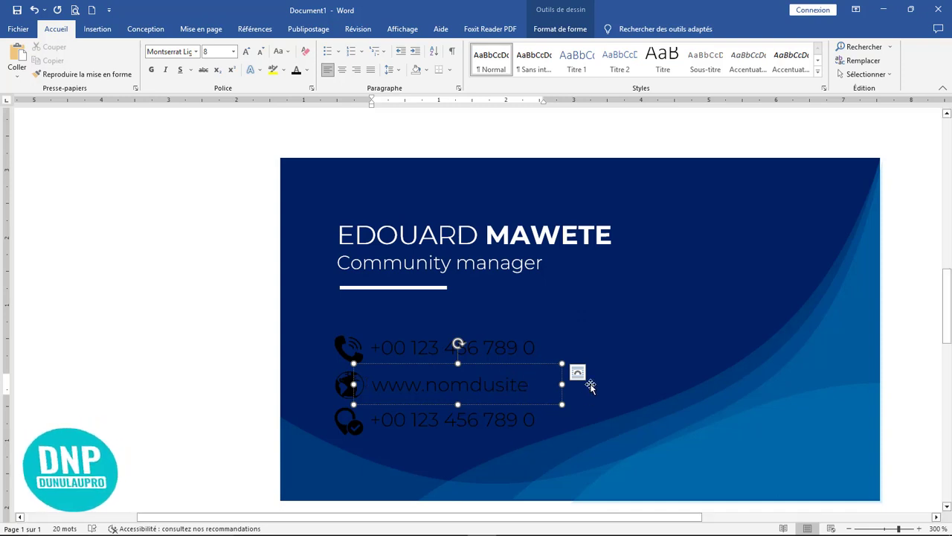
pyautogui.moveTo(561, 383); pyautogui.dragTo(646, 384)
pyautogui.click(457, 420)
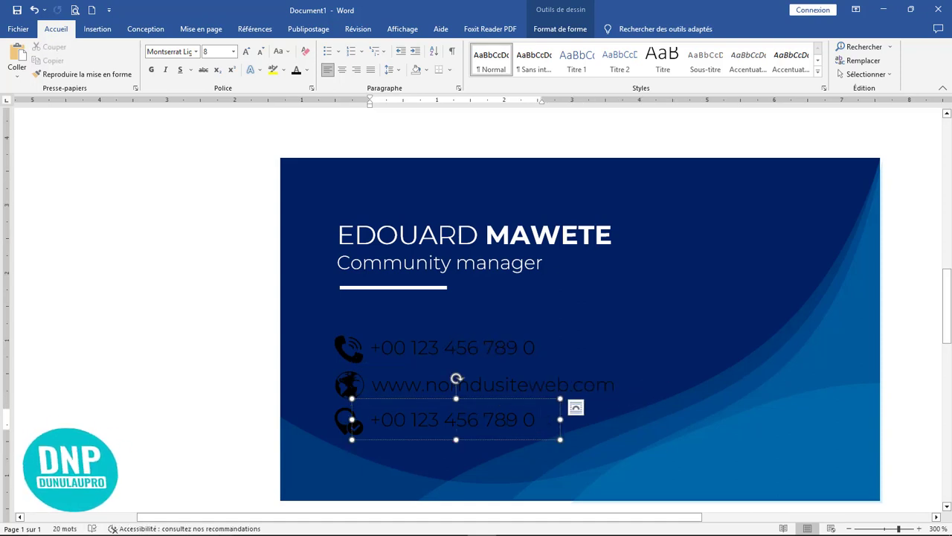
# Replace the third line with the street address, widened, with the city on a second line.
pyautogui.moveTo(391, 419); pyautogui.dragTo(366, 419)
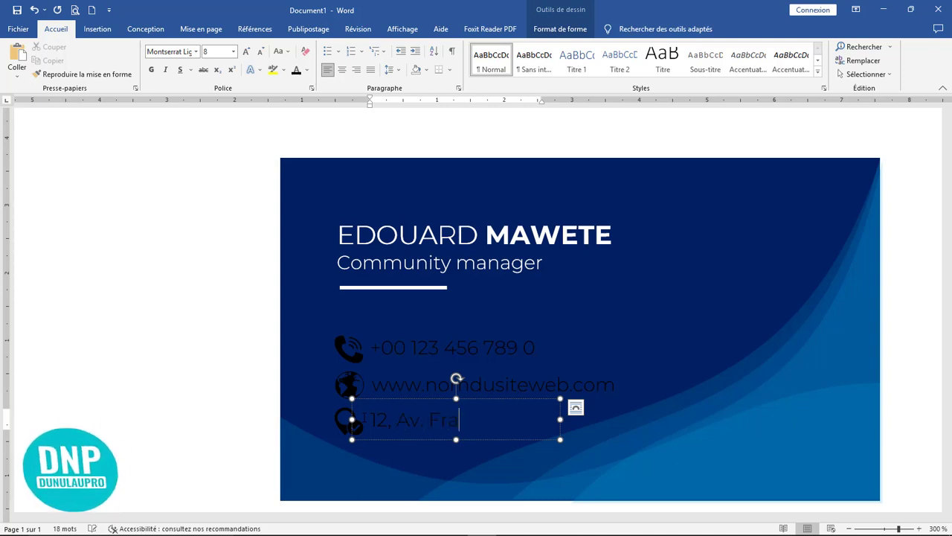
pyautogui.moveTo(562, 419); pyautogui.dragTo(774, 420)
pyautogui.click(617, 421)
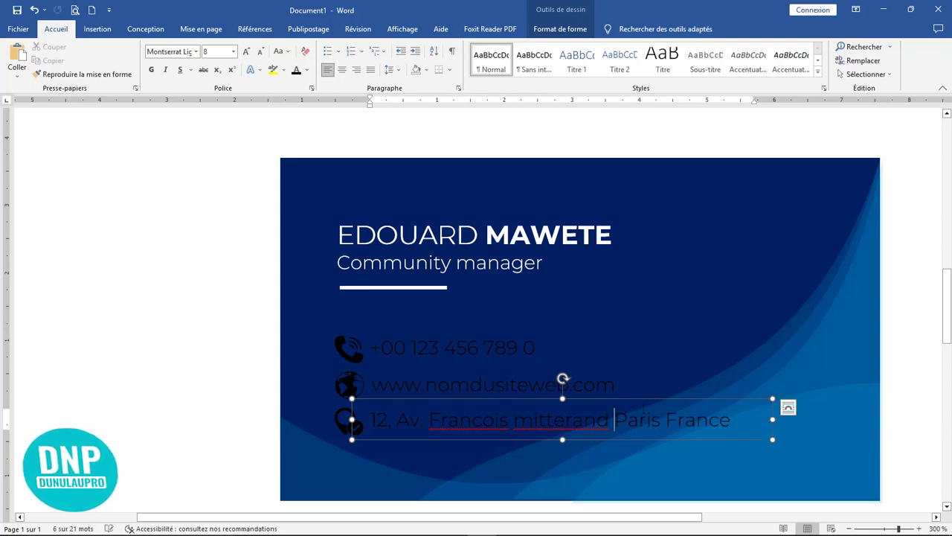
pyautogui.press('Return')
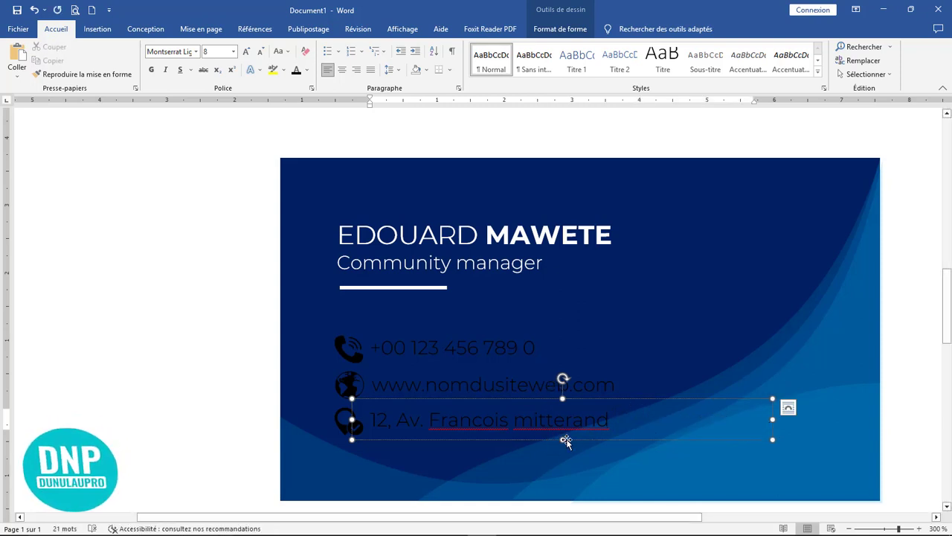
pyautogui.moveTo(562, 439); pyautogui.dragTo(564, 484)
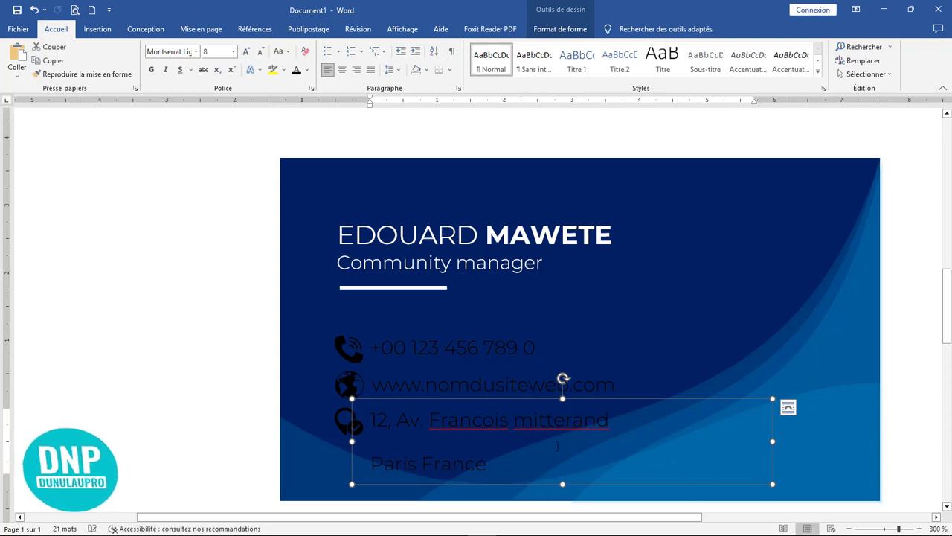
# Correct the misspelled words in the street name using the spelling suggestions.
pyautogui.rightClick(480, 423)
pyautogui.press('Escape')
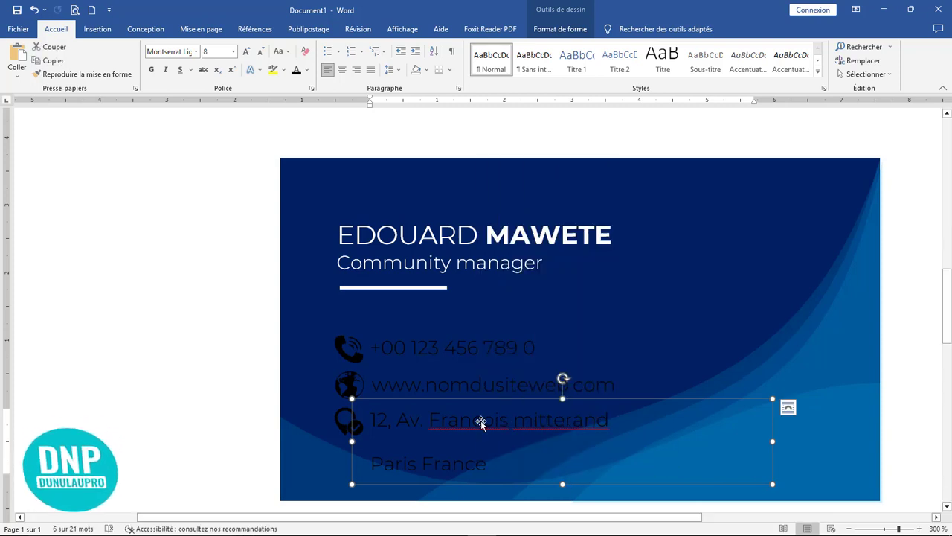
pyautogui.click(473, 421)
pyautogui.rightClick(495, 421)
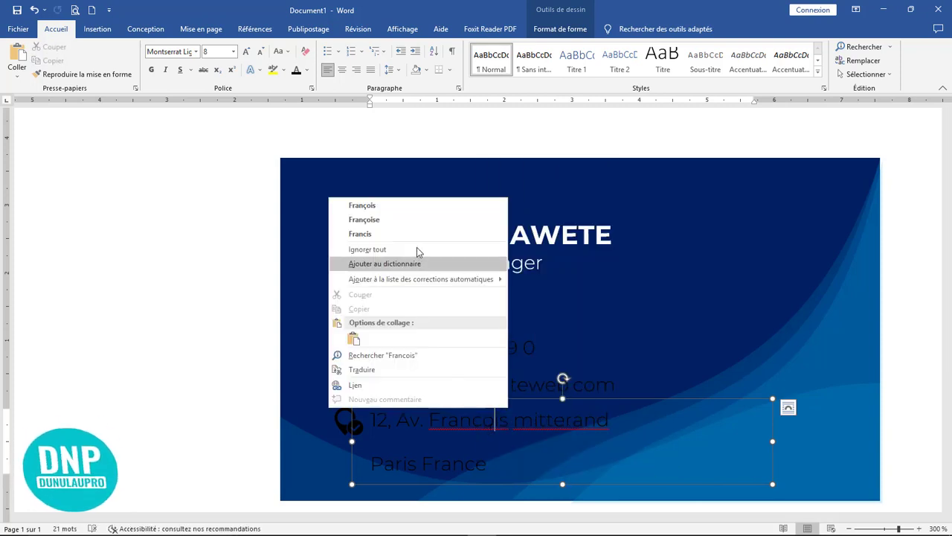
pyautogui.click(427, 206)
pyautogui.rightClick(560, 421)
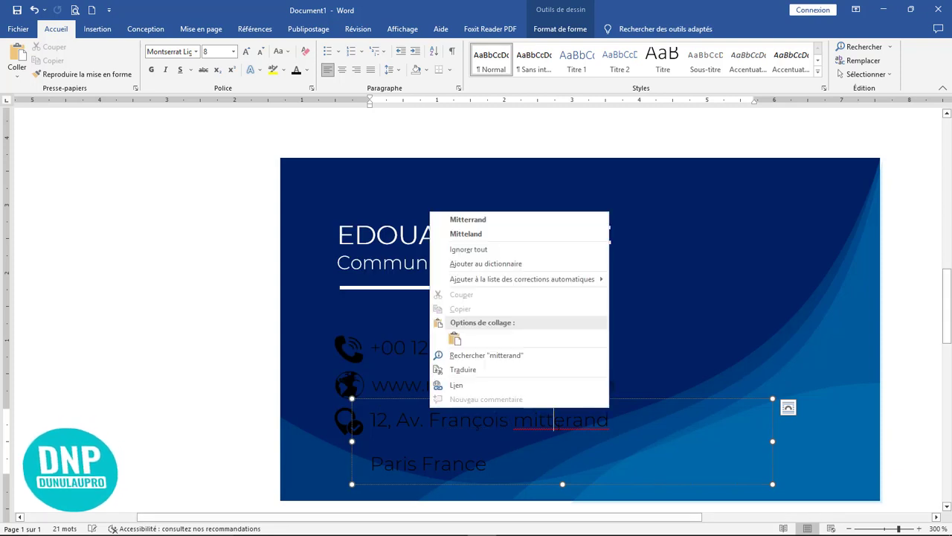
pyautogui.click(462, 220)
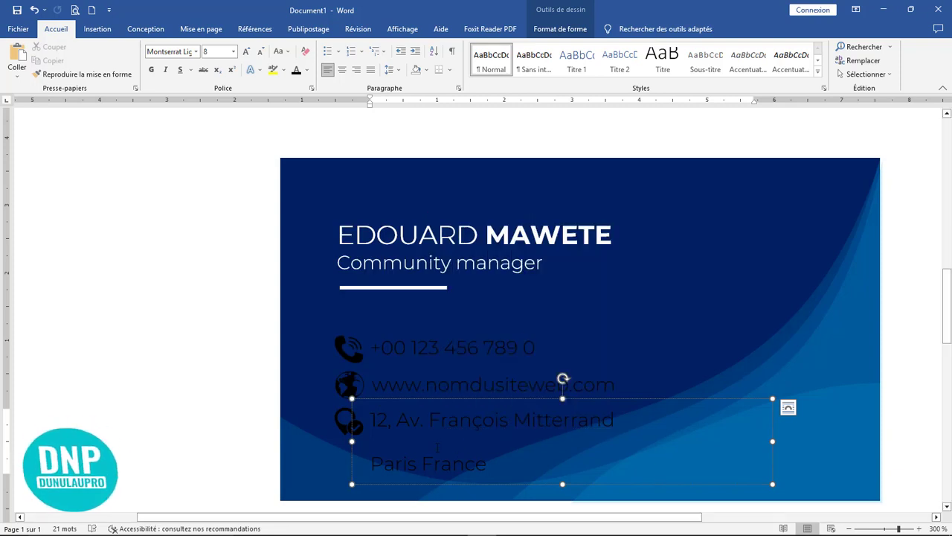
# Remove the space after the address paragraph and shorten its box to fit two lines.
pyautogui.doubleClick(463, 402)
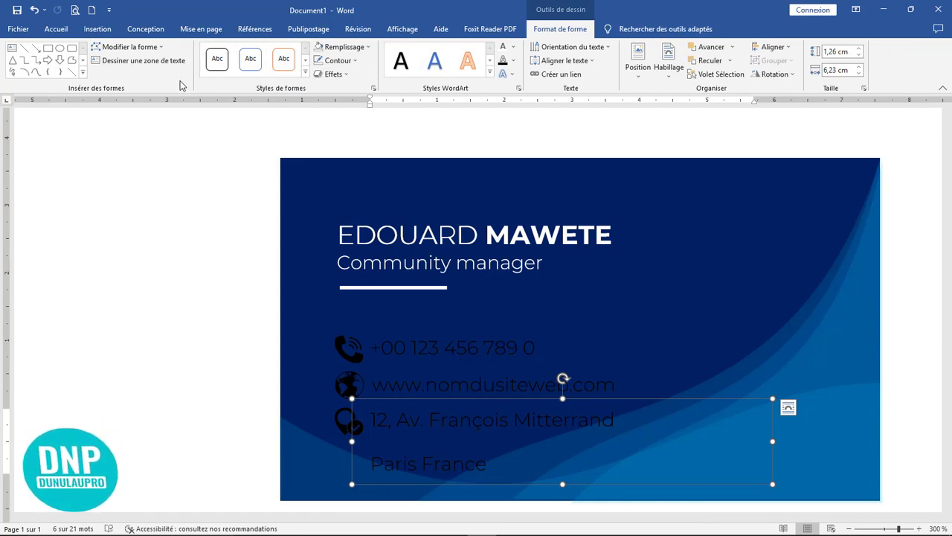
pyautogui.click(56, 29)
pyautogui.click(392, 69)
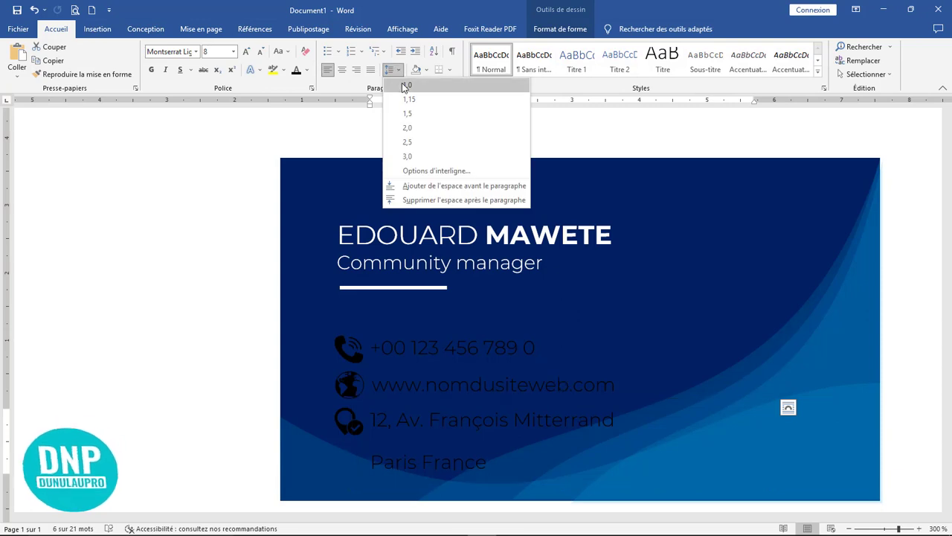
pyautogui.click(392, 69)
pyautogui.click(391, 70)
pyautogui.click(428, 199)
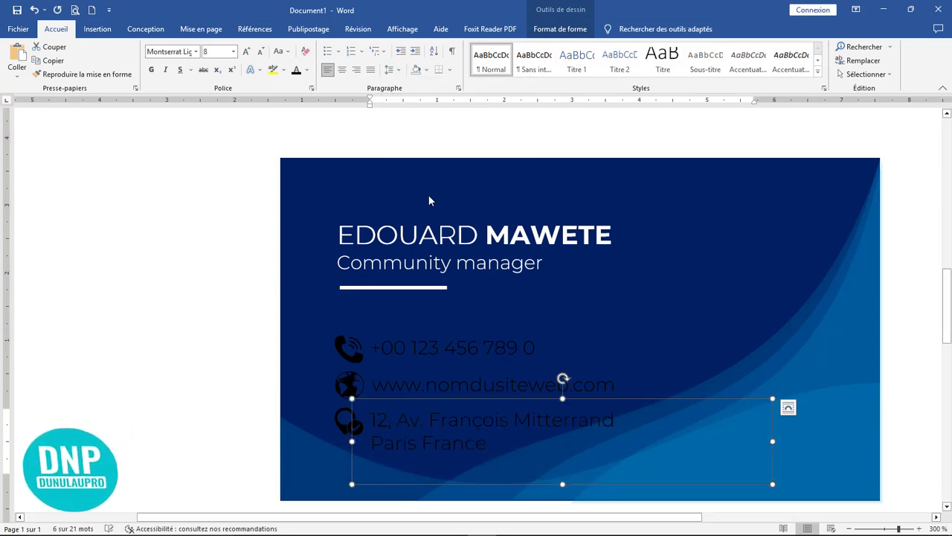
pyautogui.moveTo(566, 483); pyautogui.dragTo(562, 462)
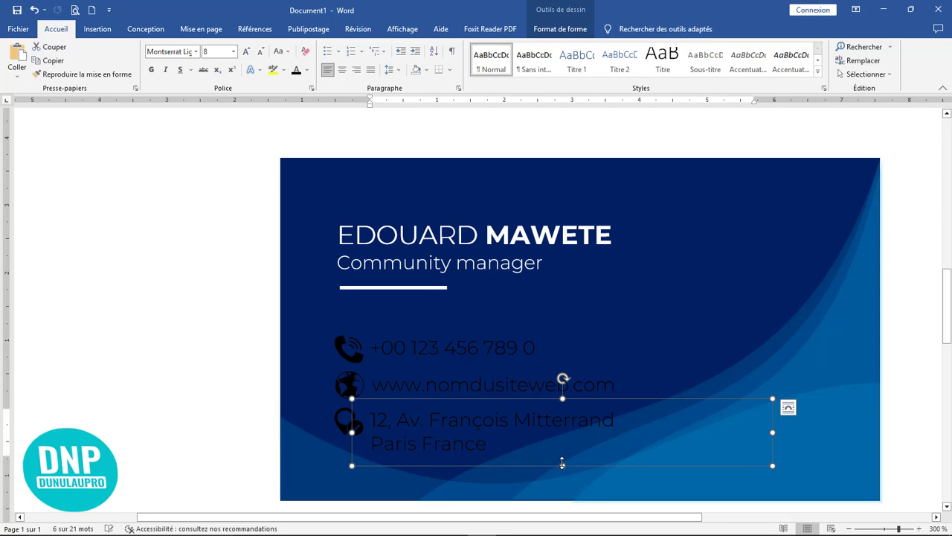
# Recolour the phone icon with a light Recolorier swatch.
pyautogui.click(348, 348)
pyautogui.click(342, 351)
pyautogui.doubleClick(340, 350)
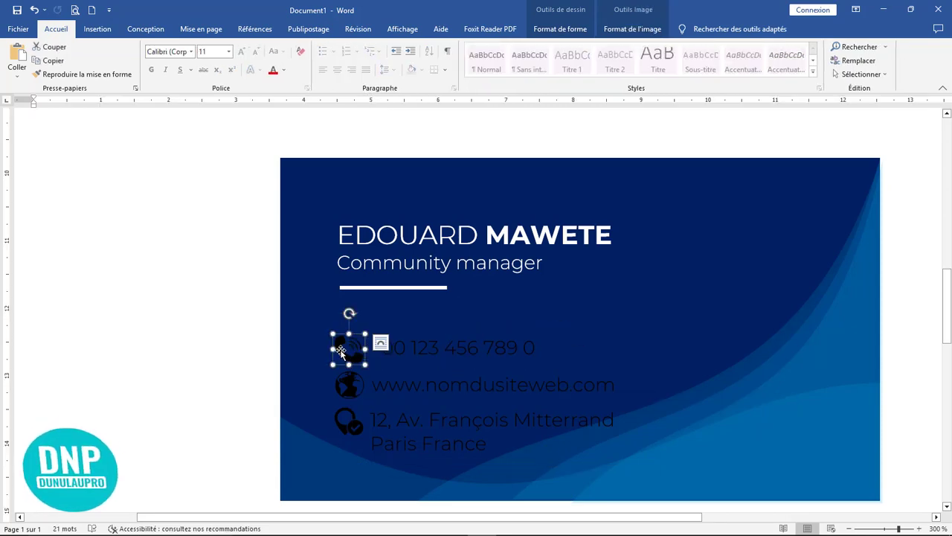
pyautogui.click(630, 30)
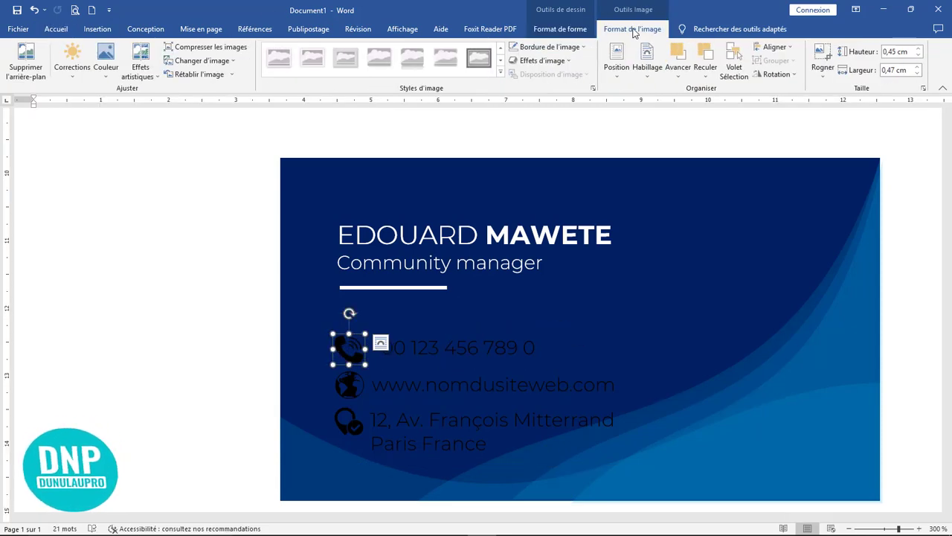
pyautogui.click(110, 75)
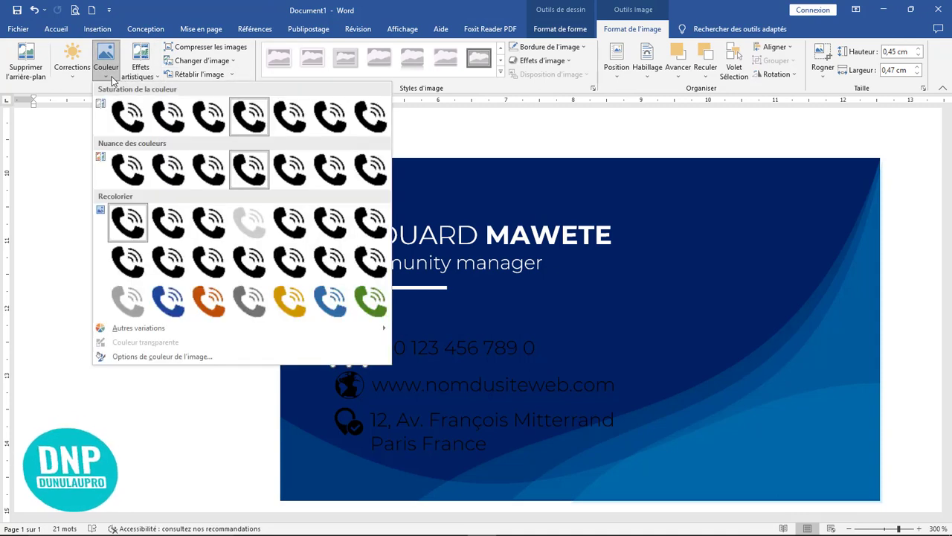
pyautogui.click(250, 221)
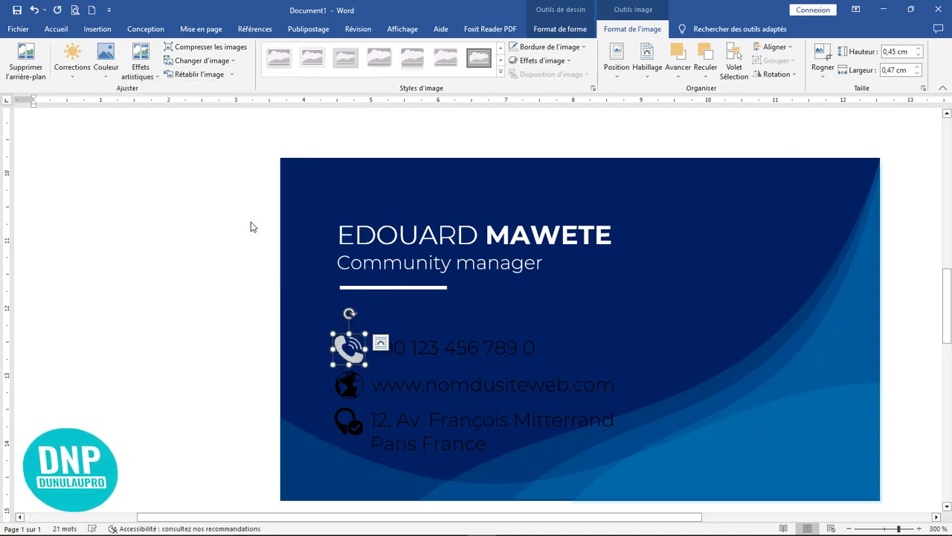
# Recolour the globe icon light grey.
pyautogui.click(356, 395)
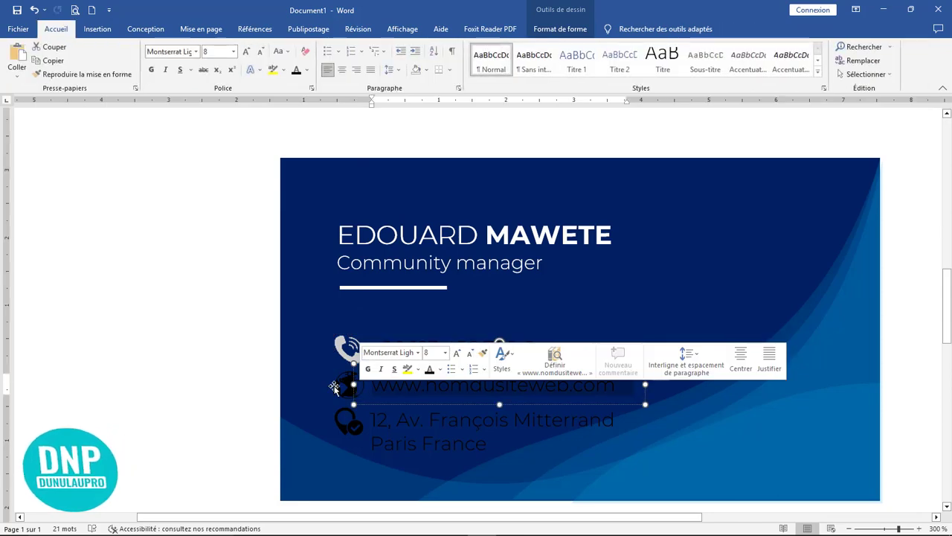
pyautogui.click(347, 385)
pyautogui.doubleClick(348, 385)
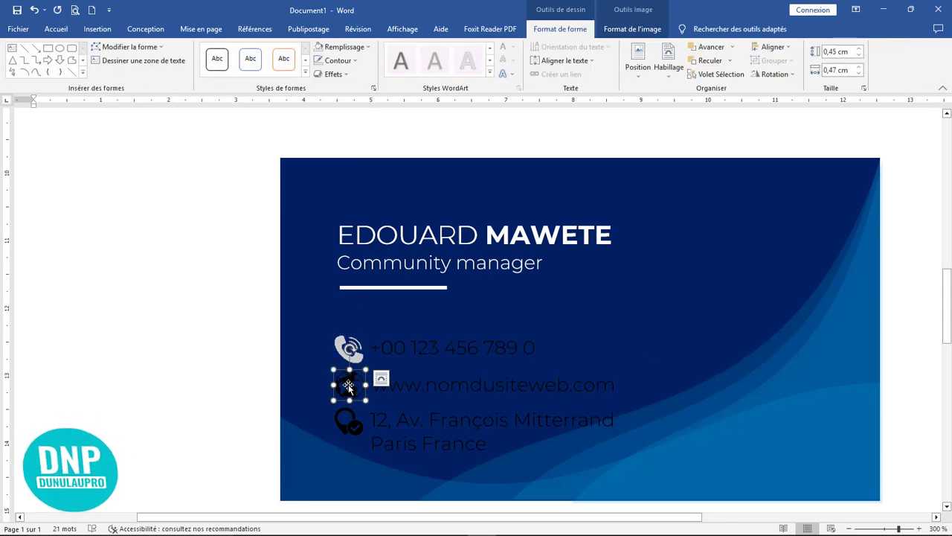
pyautogui.click(633, 29)
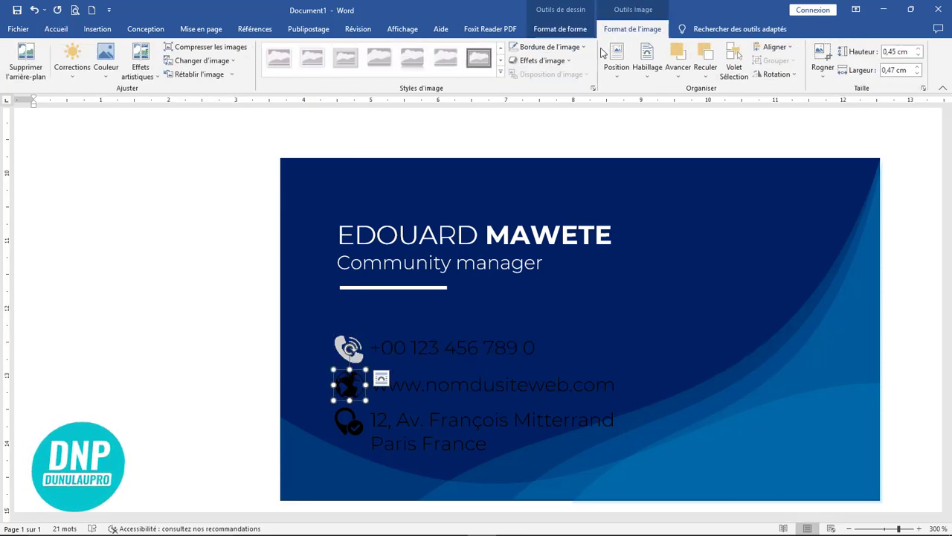
pyautogui.click(105, 70)
pyautogui.click(250, 235)
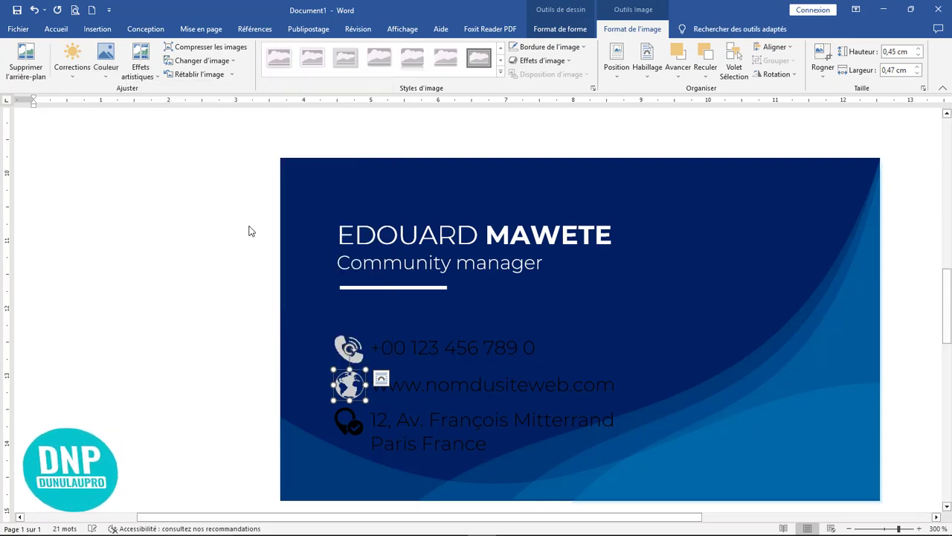
# Recolour the location pin icon light grey.
pyautogui.click(356, 429)
pyautogui.click(338, 418)
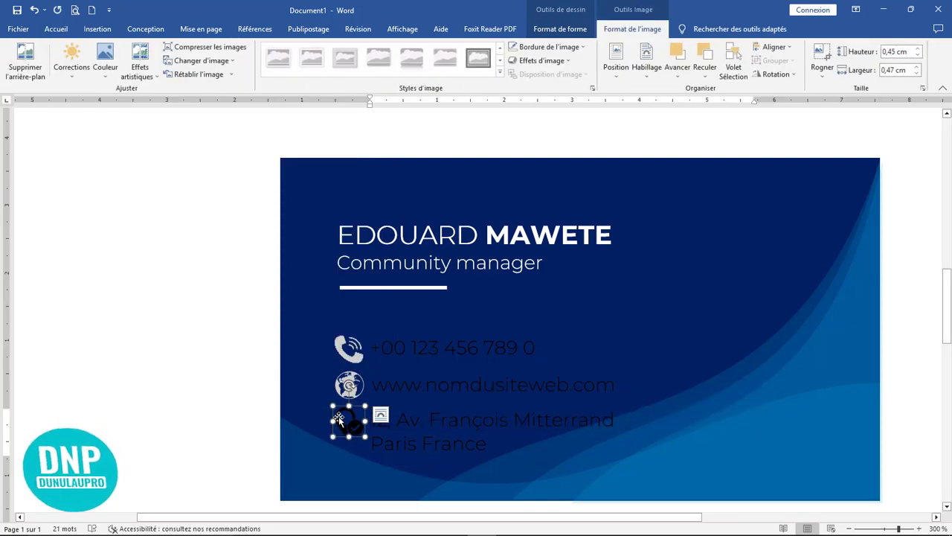
pyautogui.click(633, 29)
pyautogui.click(105, 59)
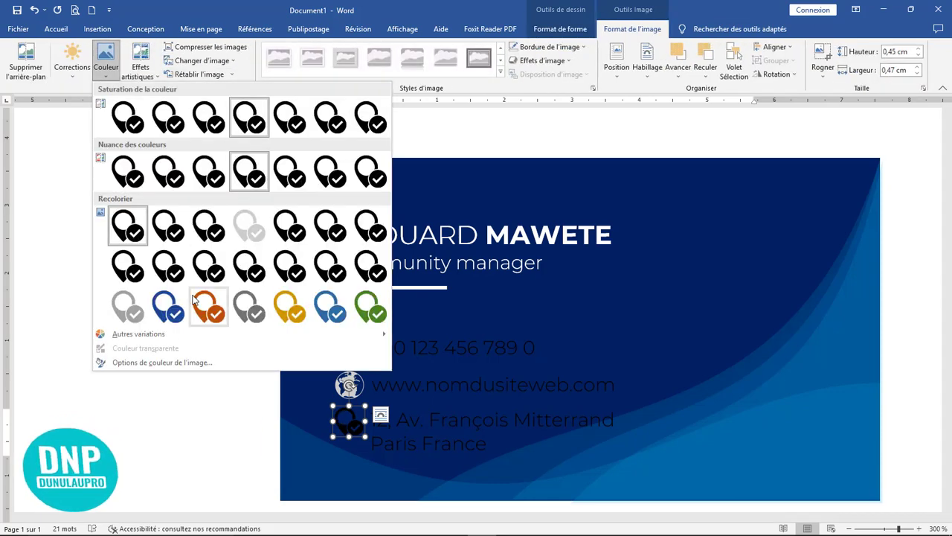
pyautogui.click(238, 225)
pyautogui.click(477, 363)
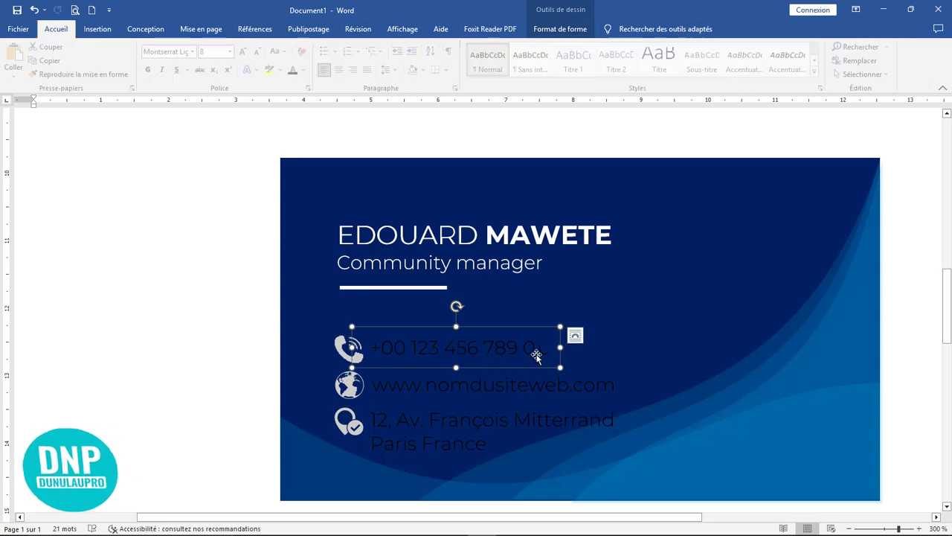
# Set the phone number, website and address text to white font colour.
pyautogui.click(546, 347)
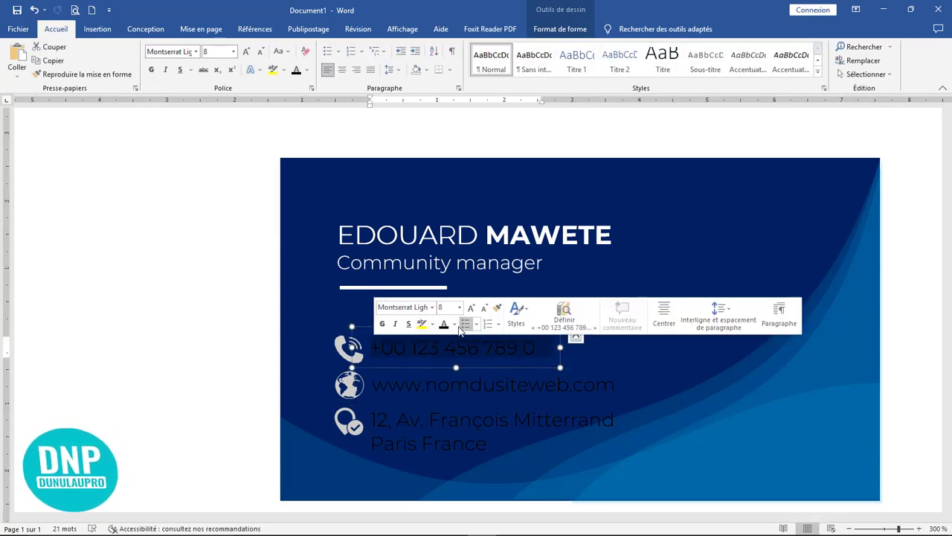
pyautogui.click(454, 326)
pyautogui.click(444, 364)
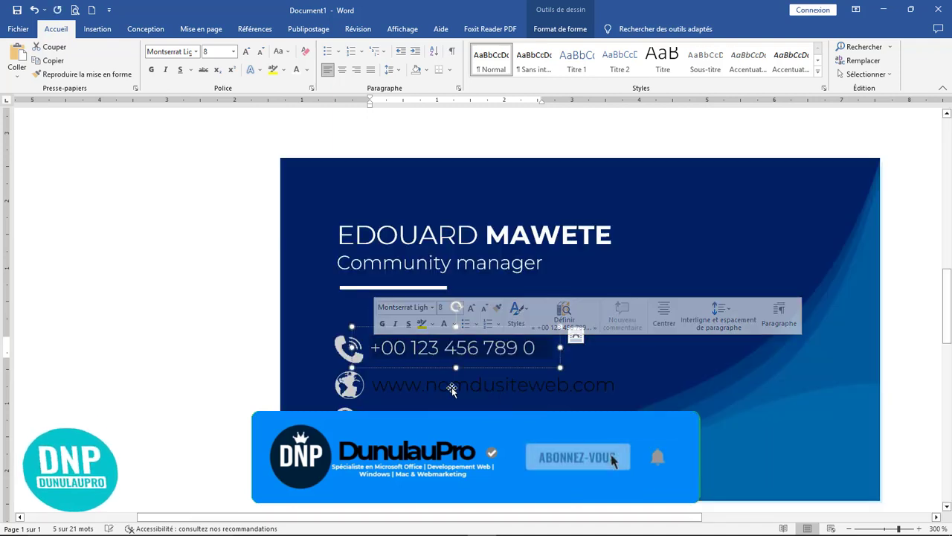
pyautogui.click(450, 384)
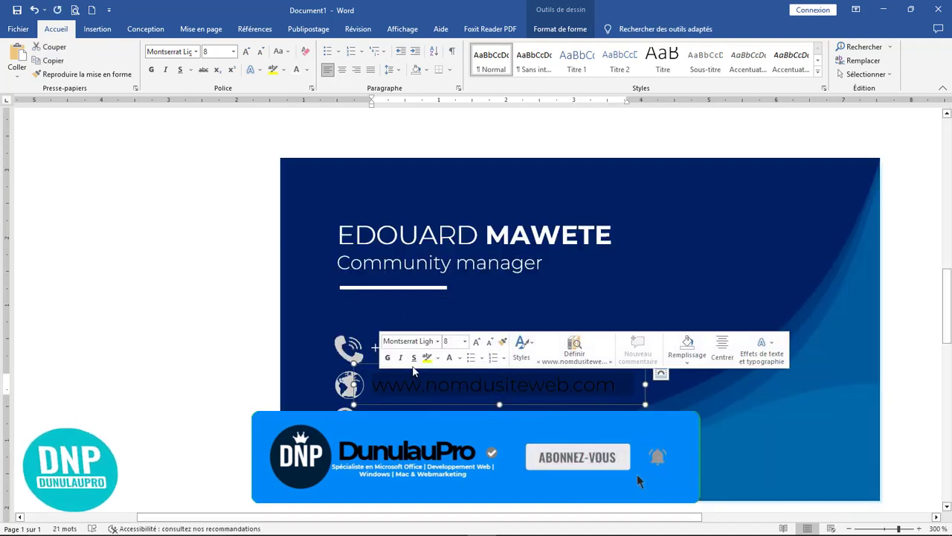
pyautogui.click(448, 359)
pyautogui.click(483, 421)
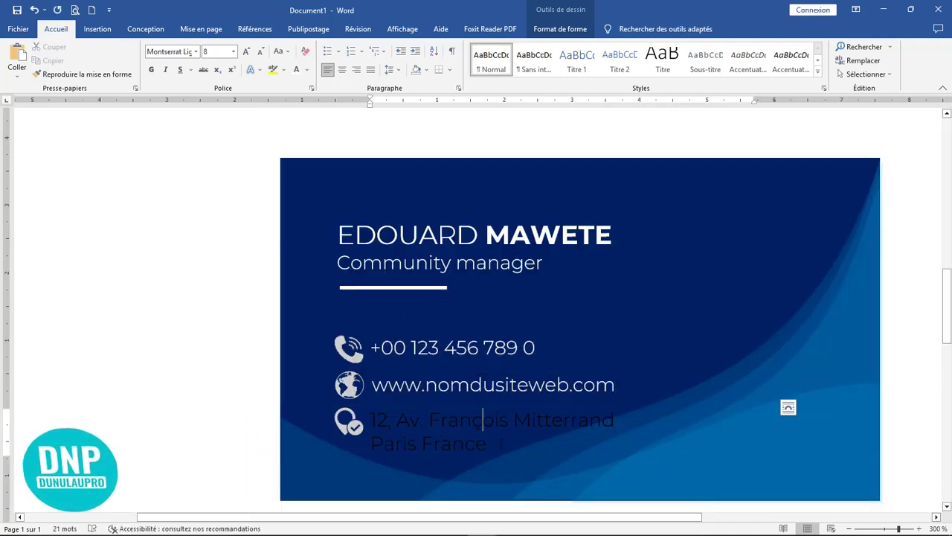
pyautogui.moveTo(493, 444); pyautogui.dragTo(396, 419)
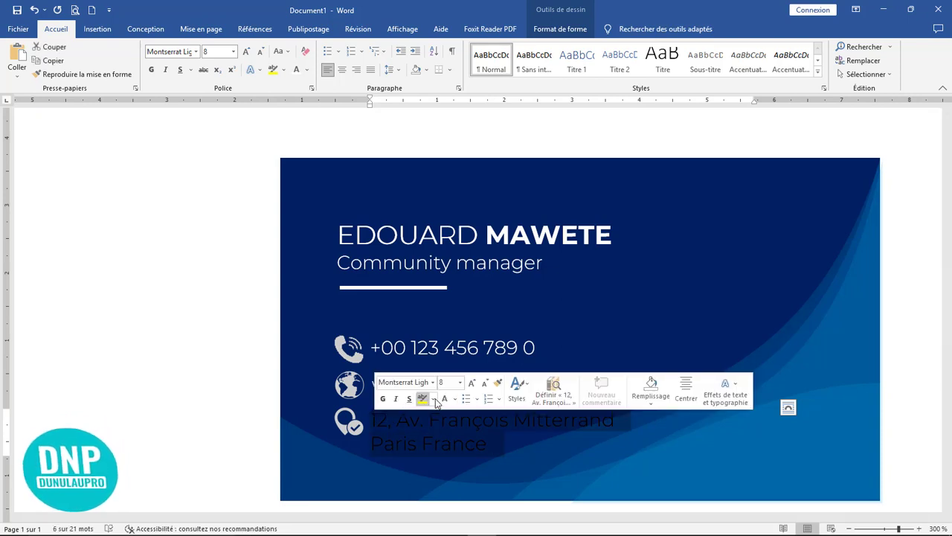
pyautogui.click(445, 399)
pyautogui.click(518, 346)
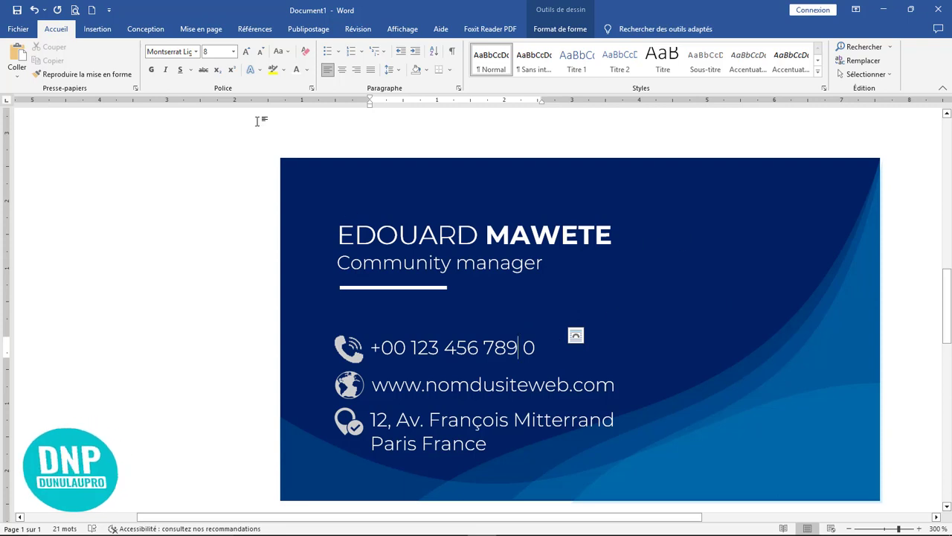
pyautogui.click(100, 30)
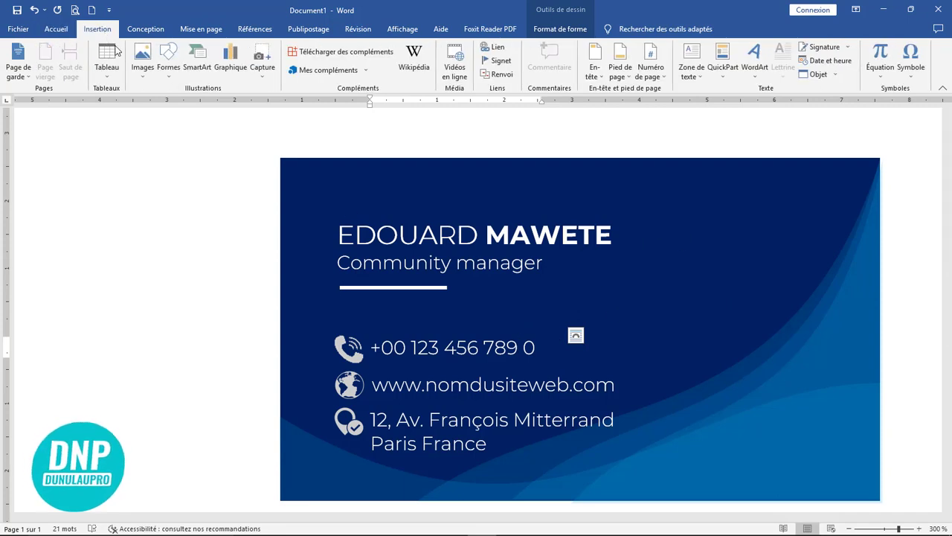
# Draw a rectangle near the card's top-right corner.
pyautogui.click(172, 71)
pyautogui.click(202, 105)
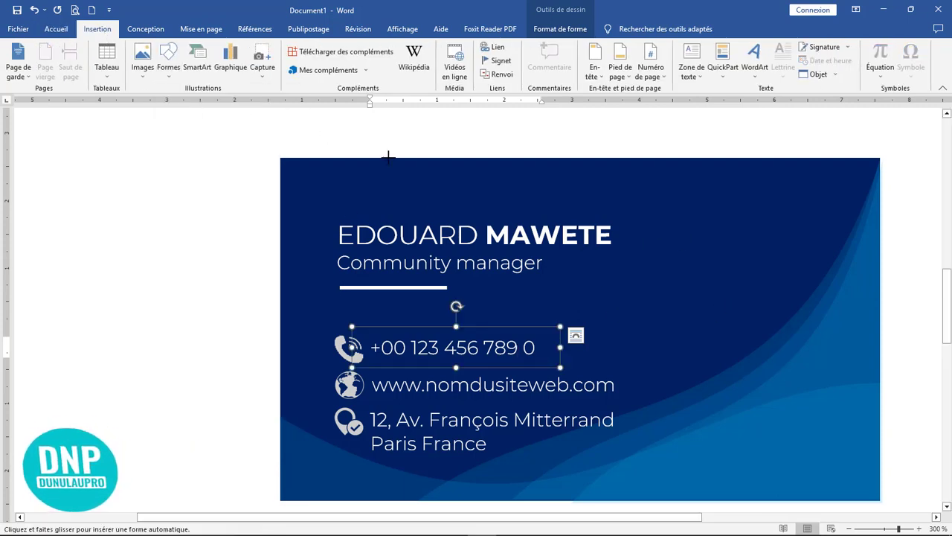
pyautogui.moveTo(723, 226); pyautogui.dragTo(841, 330)
pyautogui.rightClick(774, 265)
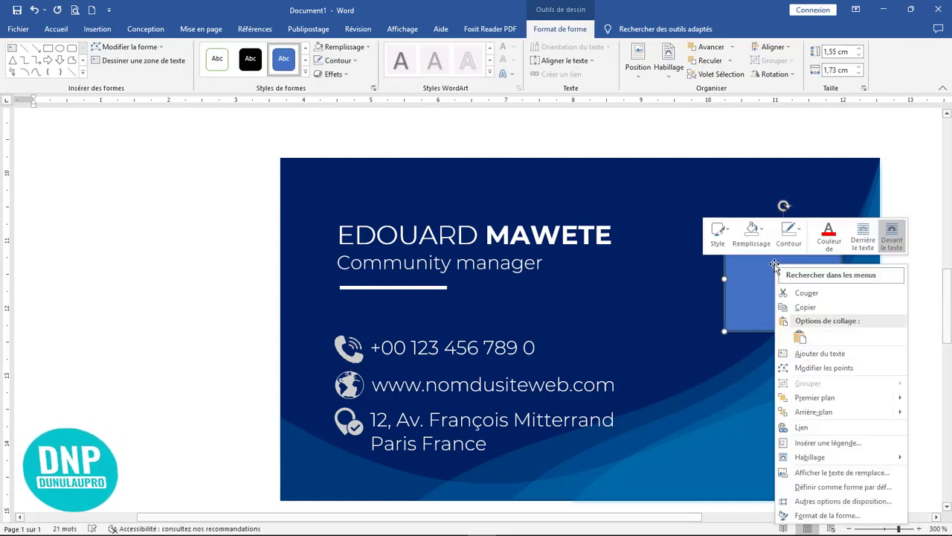
pyautogui.click(792, 242)
# Fill the rectangle with the QR code image from the Desktop's Elements travail folder.
pyautogui.click(752, 237)
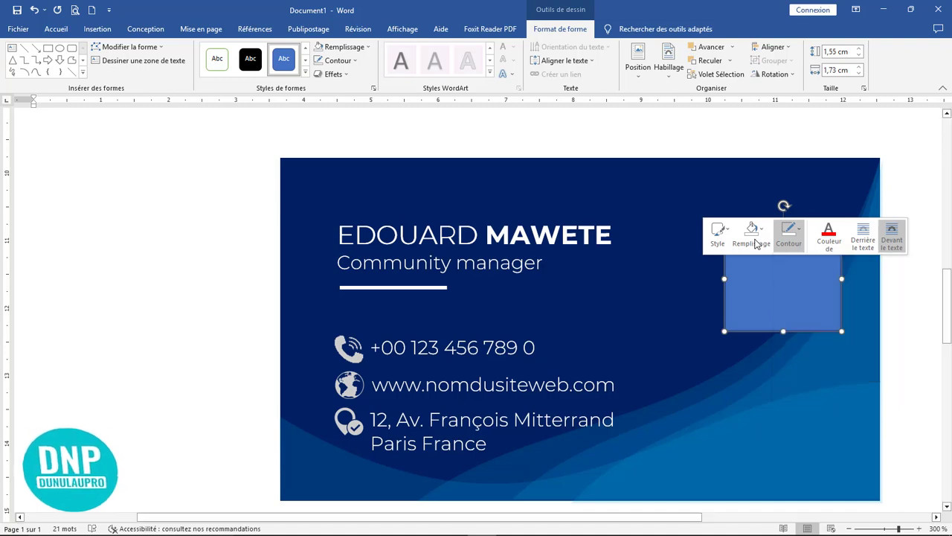
pyautogui.click(751, 237)
pyautogui.click(780, 380)
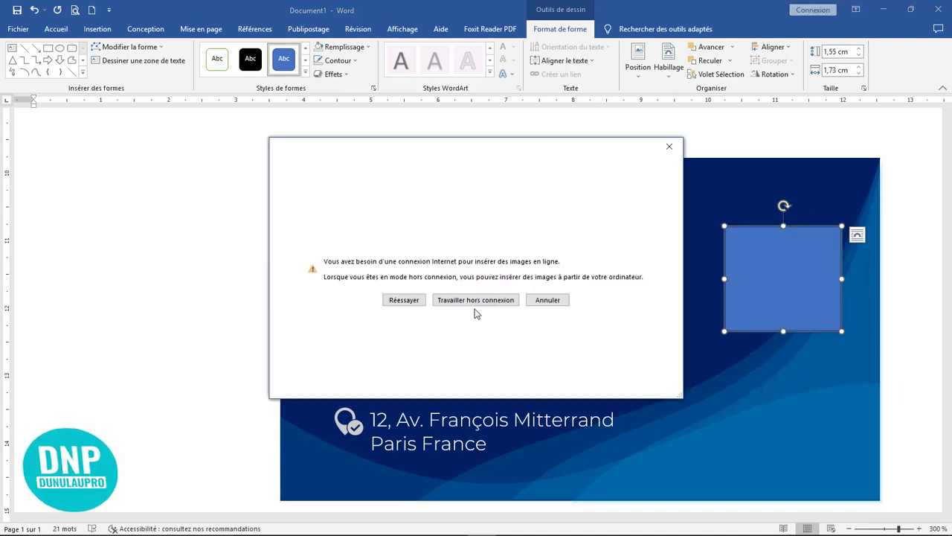
pyautogui.click(482, 301)
pyautogui.scroll(-2, 340, 212)
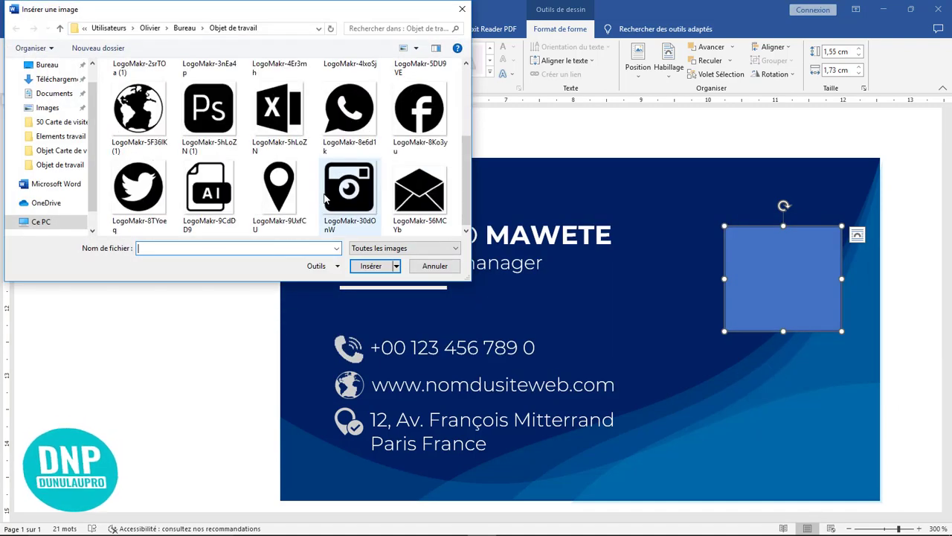
pyautogui.scroll(2, 340, 212)
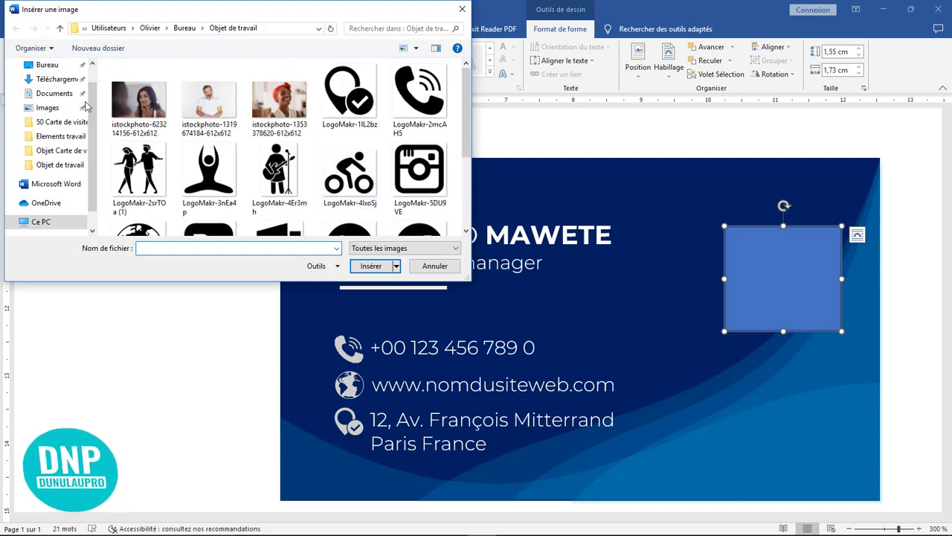
pyautogui.scroll(1, 94, 97)
pyautogui.click(52, 89)
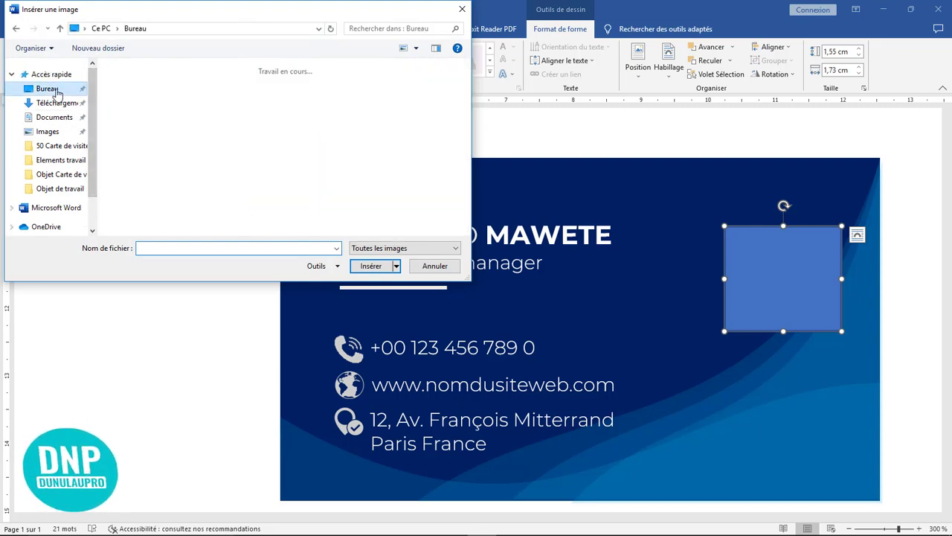
pyautogui.doubleClick(209, 173)
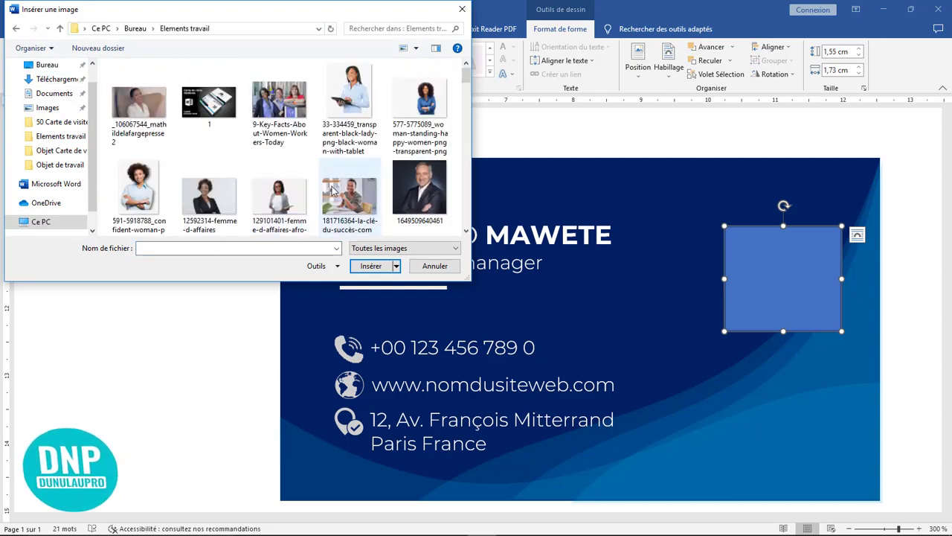
pyautogui.scroll(-5, 349, 201)
pyautogui.scroll(-10, 351, 201)
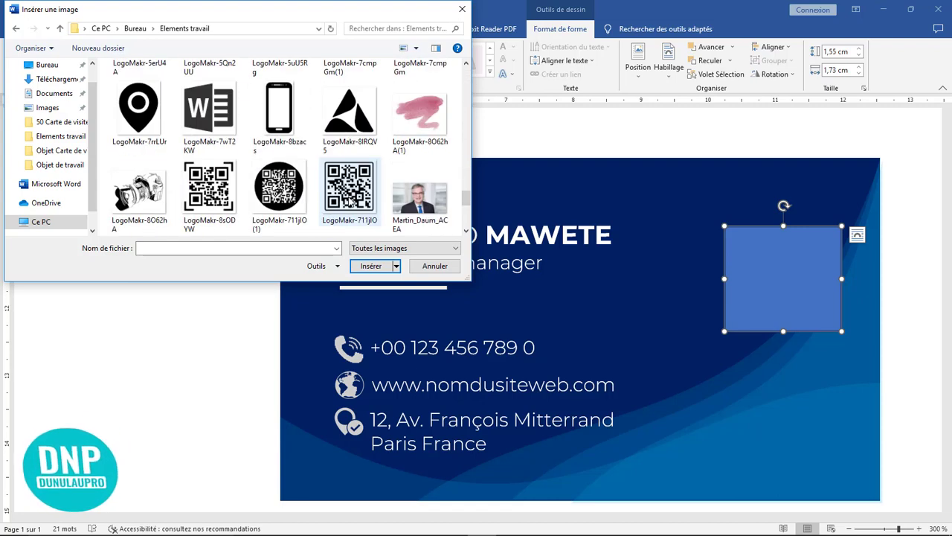
pyautogui.click(350, 190)
pyautogui.click(371, 265)
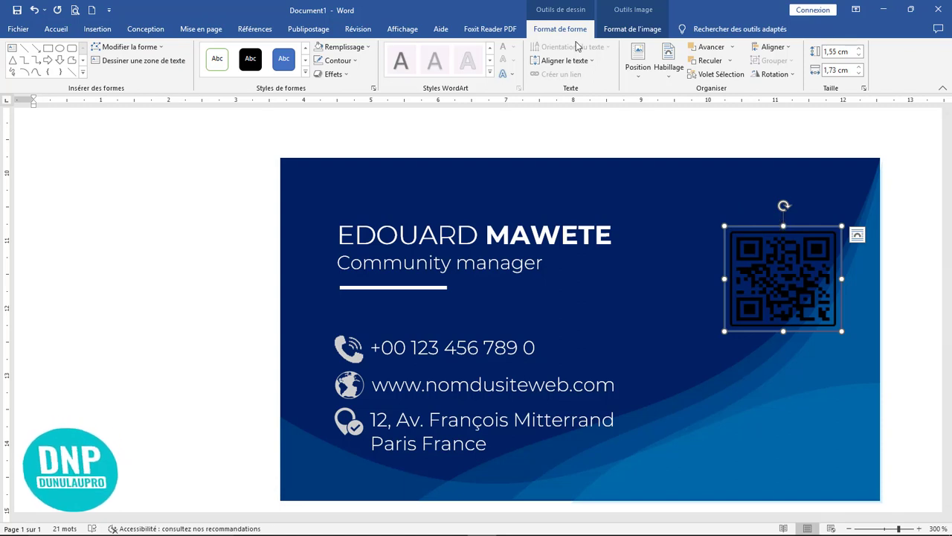
# Recolour the QR code to Bleu, couleur accent 1 claire.
pyautogui.click(634, 30)
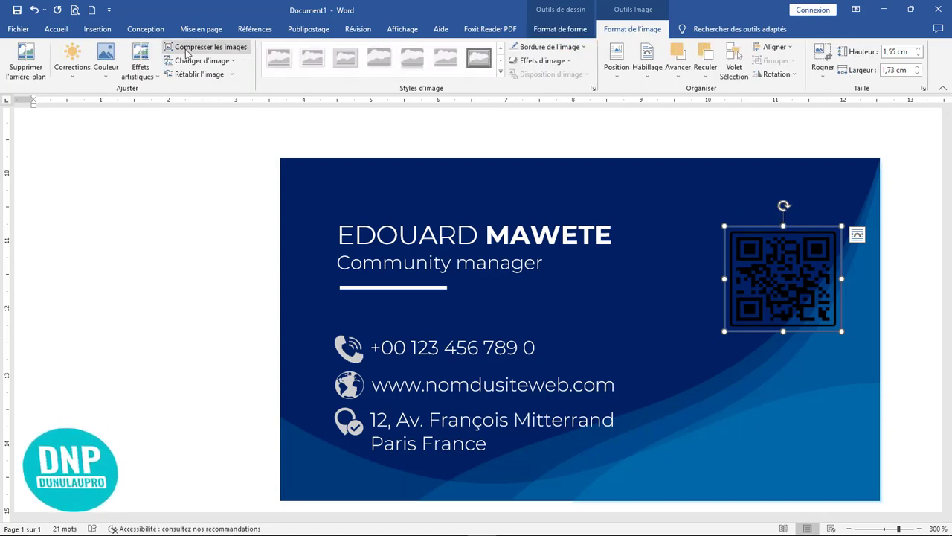
pyautogui.click(106, 77)
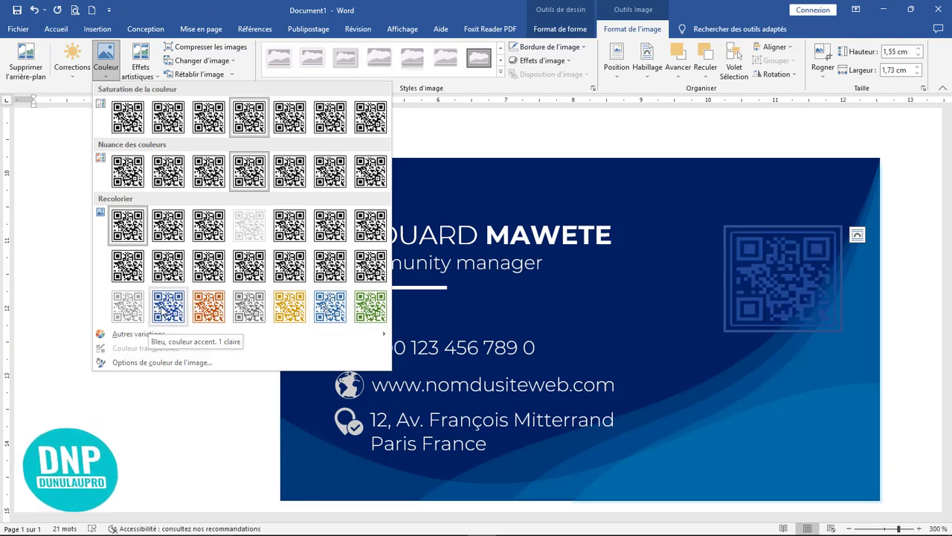
pyautogui.click(162, 311)
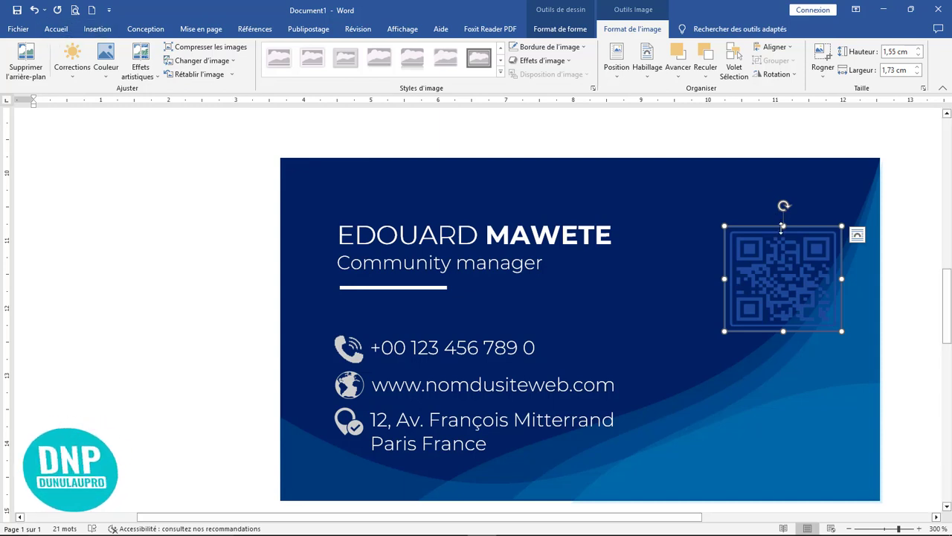
# Give the QR code shape a white outline.
pyautogui.click(560, 29)
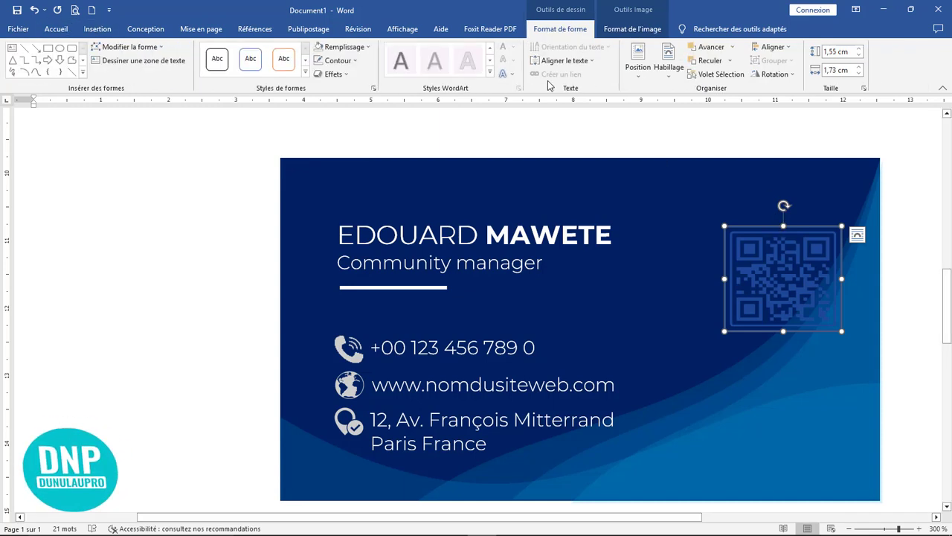
pyautogui.click(339, 61)
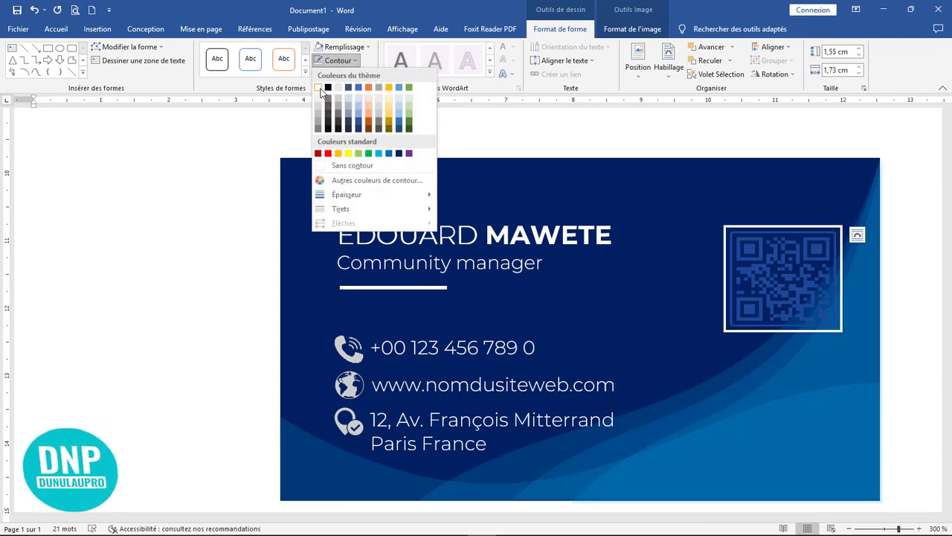
pyautogui.click(318, 88)
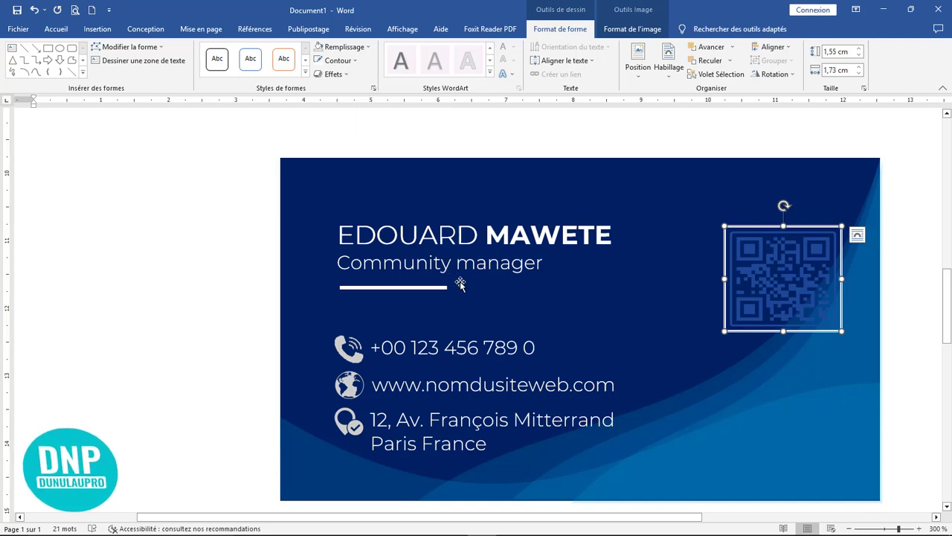
# Zoom out, deselect the QR code and collapse the ribbon to show both finished cards.
pyautogui.scroll(-11, 484, 290)
pyautogui.scroll(4, 531, 460)
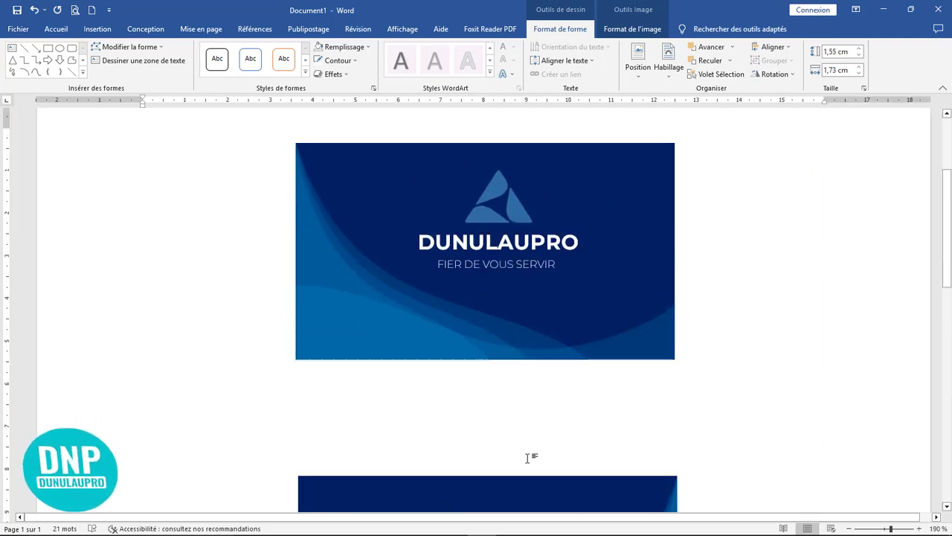
pyautogui.click(528, 457)
pyautogui.scroll(-3, 664, 370)
pyautogui.scroll(-4, 668, 369)
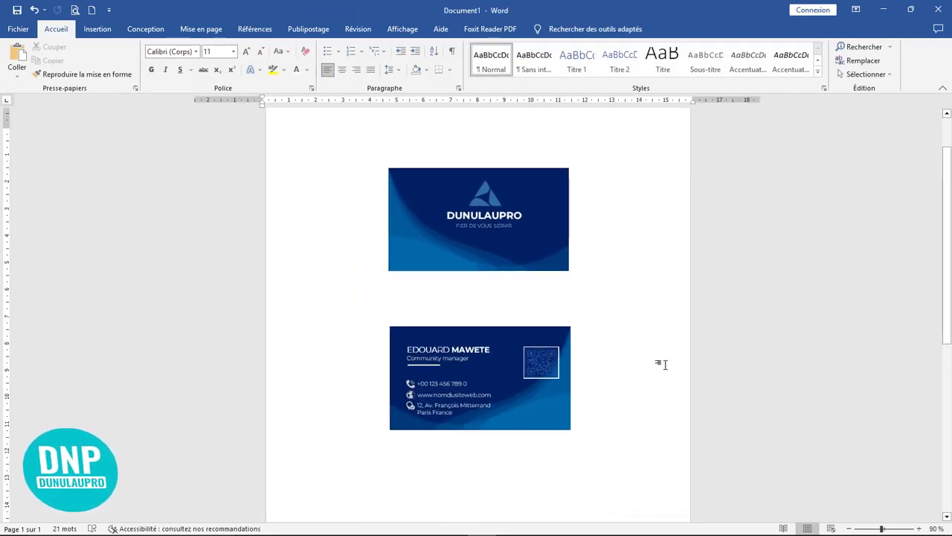
pyautogui.click(943, 88)
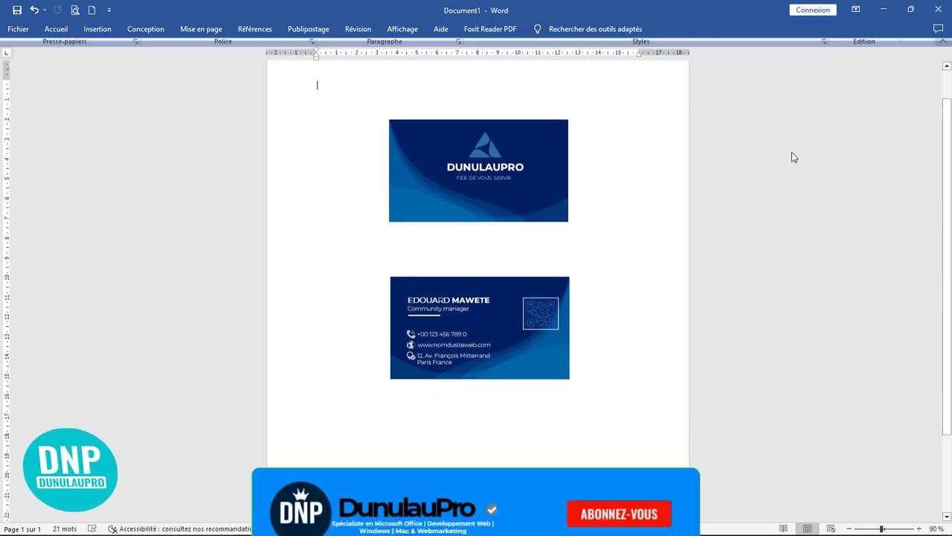
pyautogui.scroll(6, 663, 221)
pyautogui.scroll(-1, 750, 267)
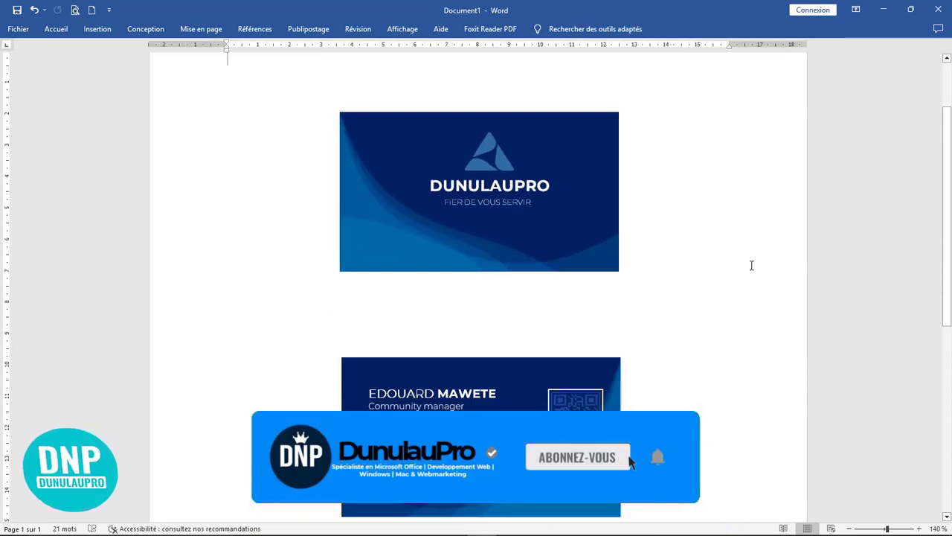